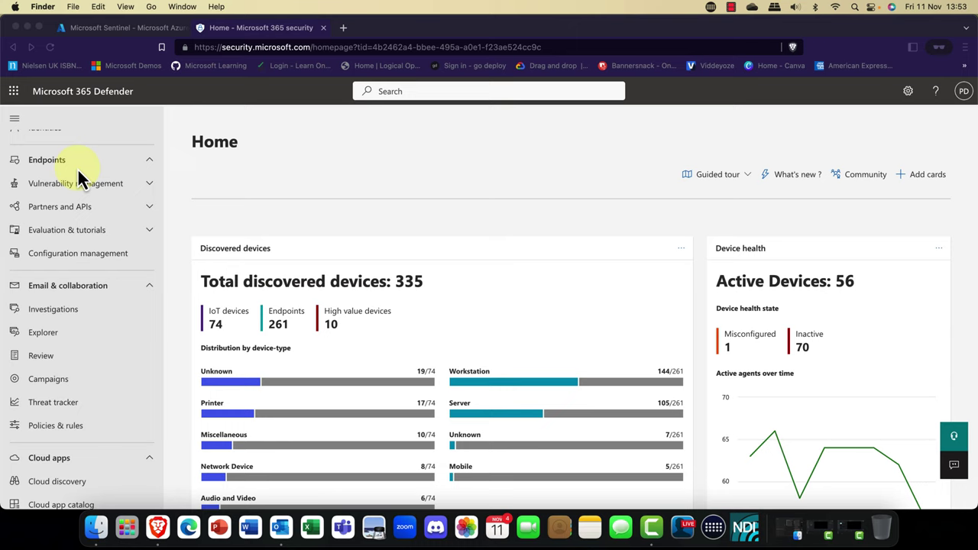
Open Settings at the bottom of the left navigation to list Security center, Endpoints, Device discovery and Cloud Apps.
scroll(78, 173, "down", 5)
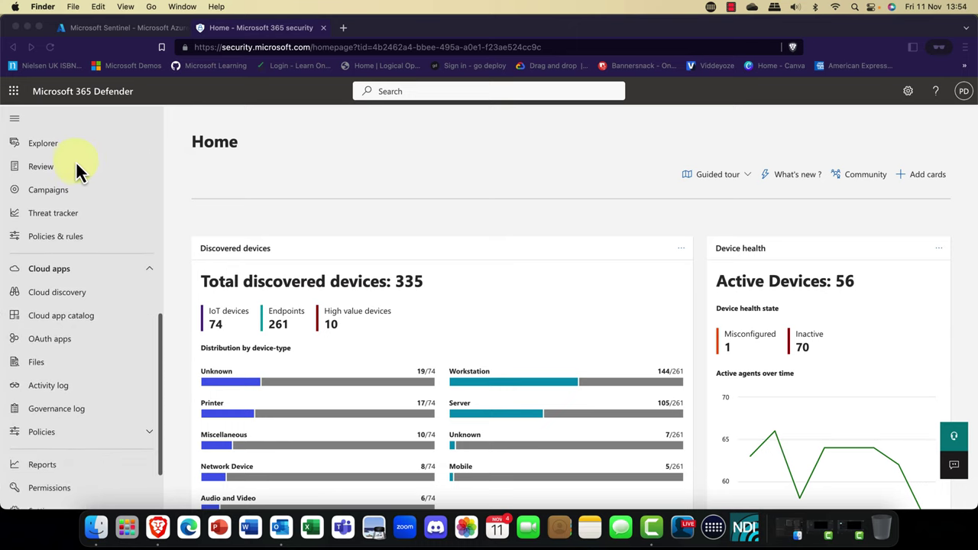
scroll(77, 164, "up", 6)
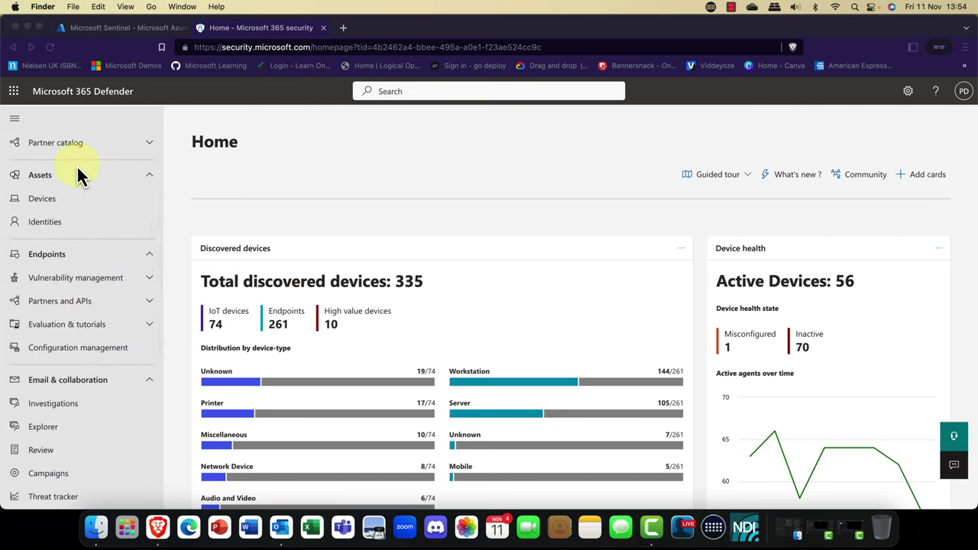
scroll(77, 168, "down", 4)
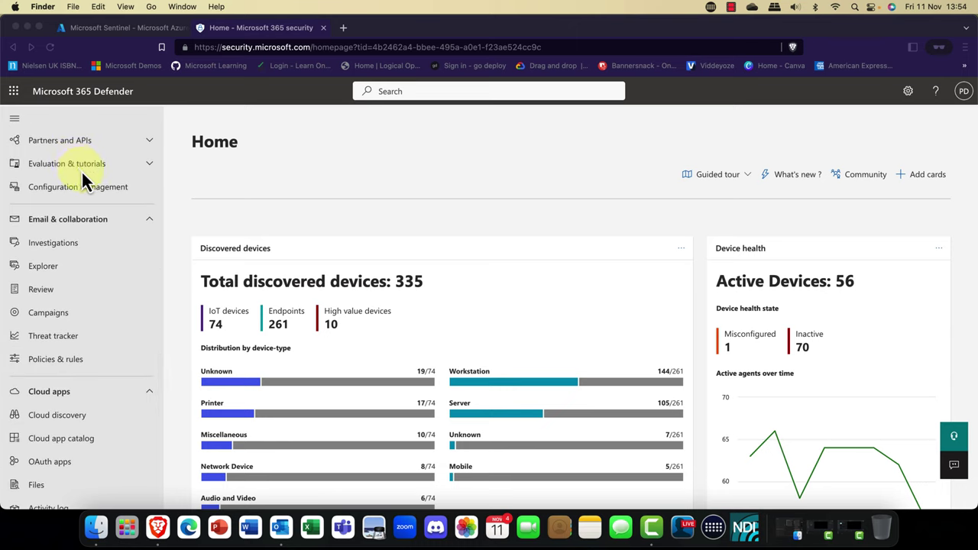
scroll(82, 180, "down", 5)
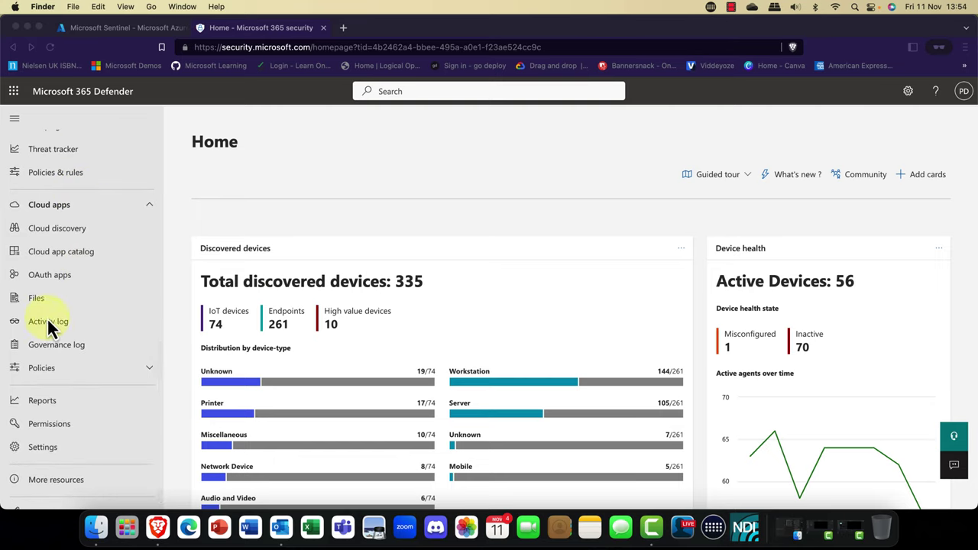
scroll(51, 313, "up", 12)
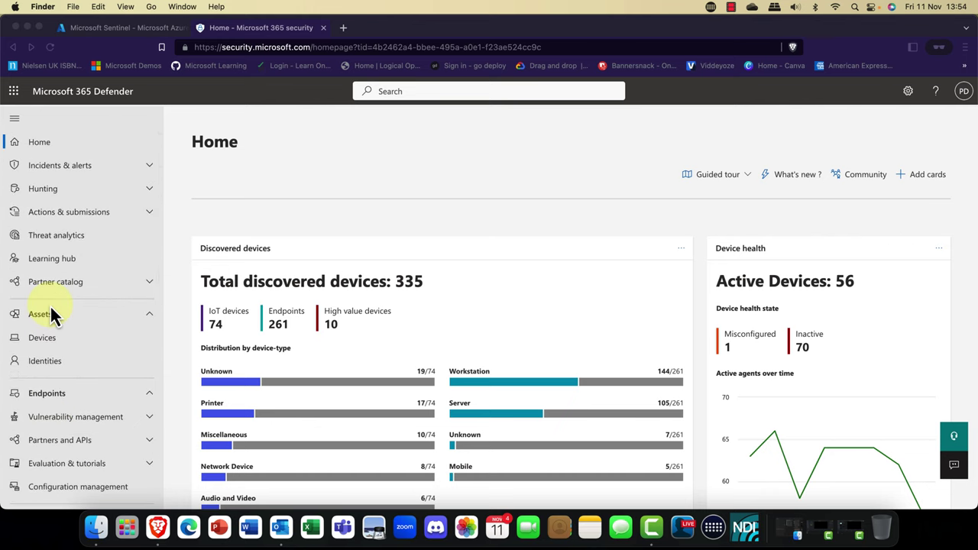
scroll(51, 313, "down", 3)
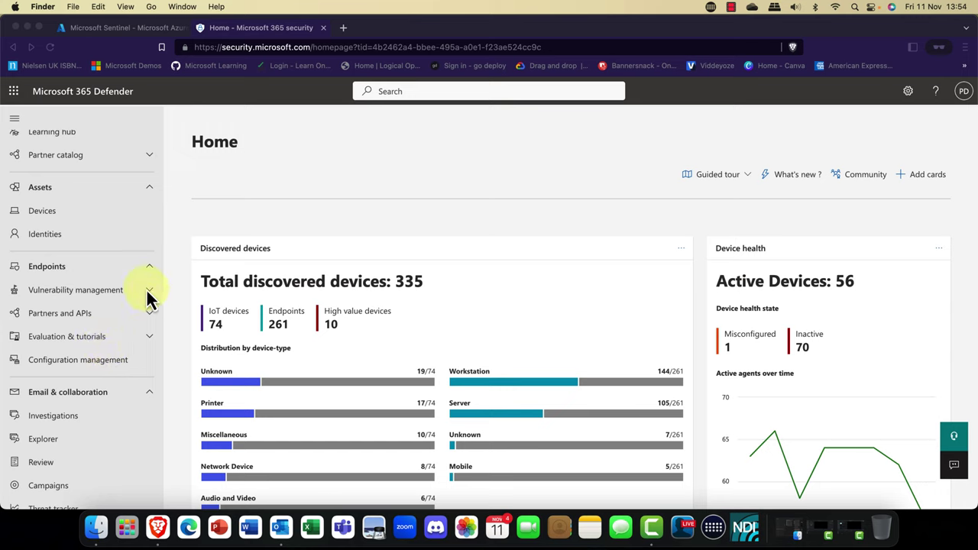
scroll(79, 315, "down", 5)
scroll(79, 312, "down", 7)
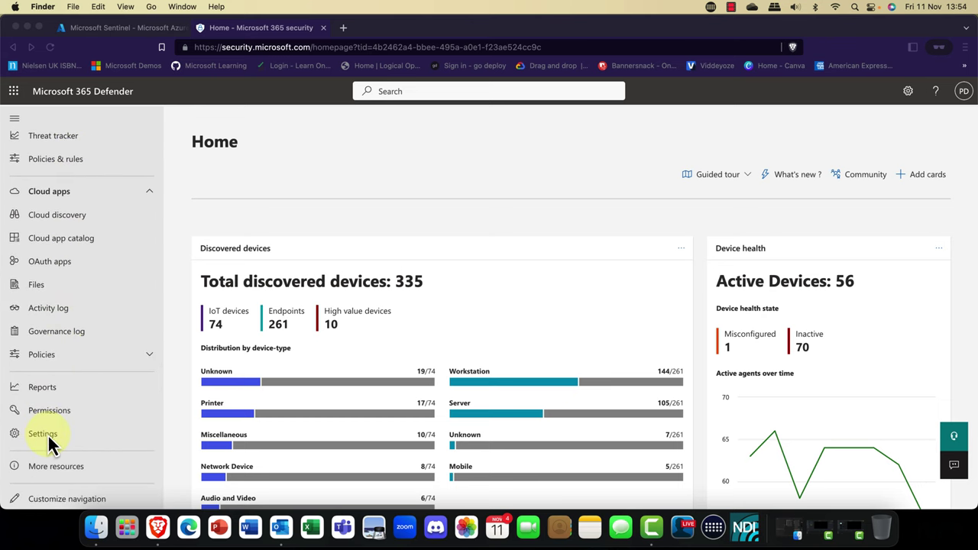
left_click(48, 434)
Go to Endpoints settings and open Device management > Onboarding for Windows 10 and 11.
left_click(48, 441)
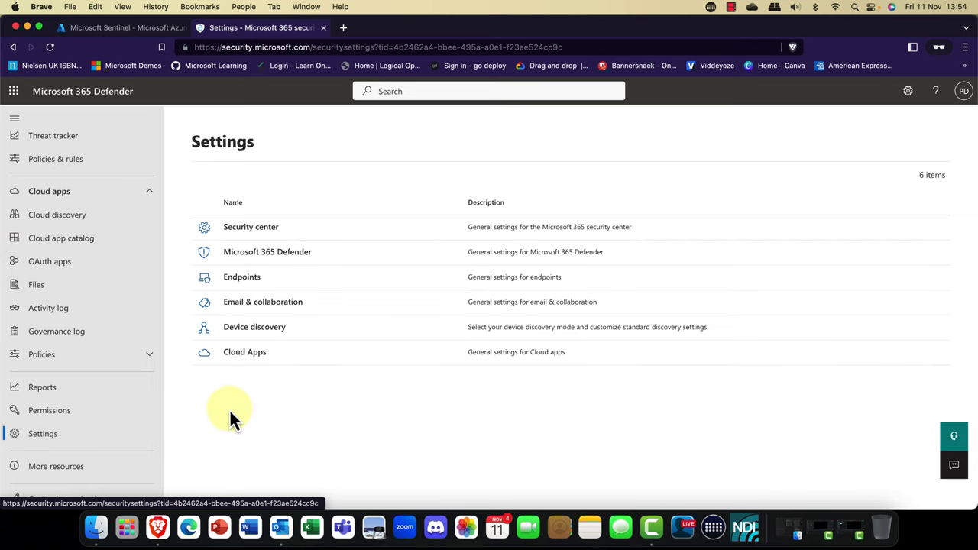
left_click(237, 281)
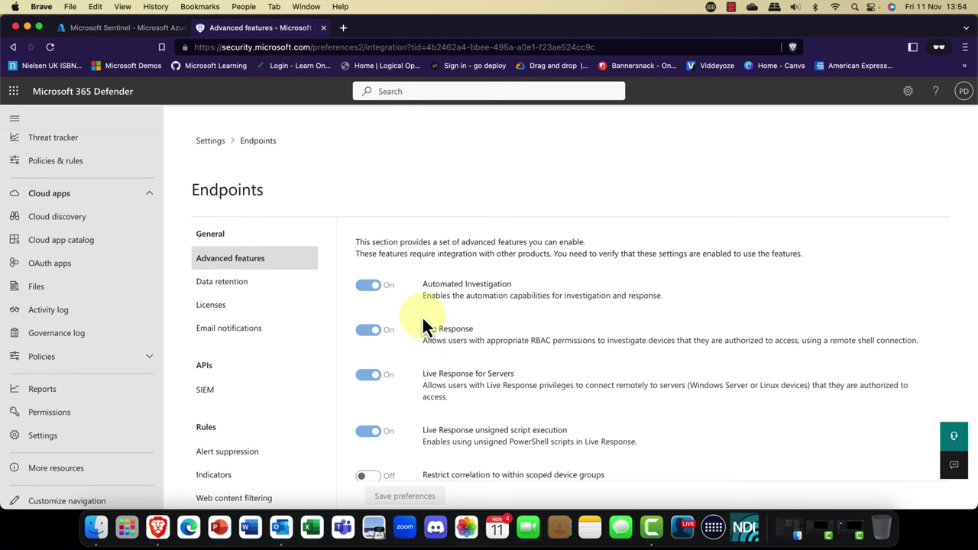
scroll(419, 320, "down", 2)
scroll(420, 319, "up", 2)
scroll(263, 327, "down", 3)
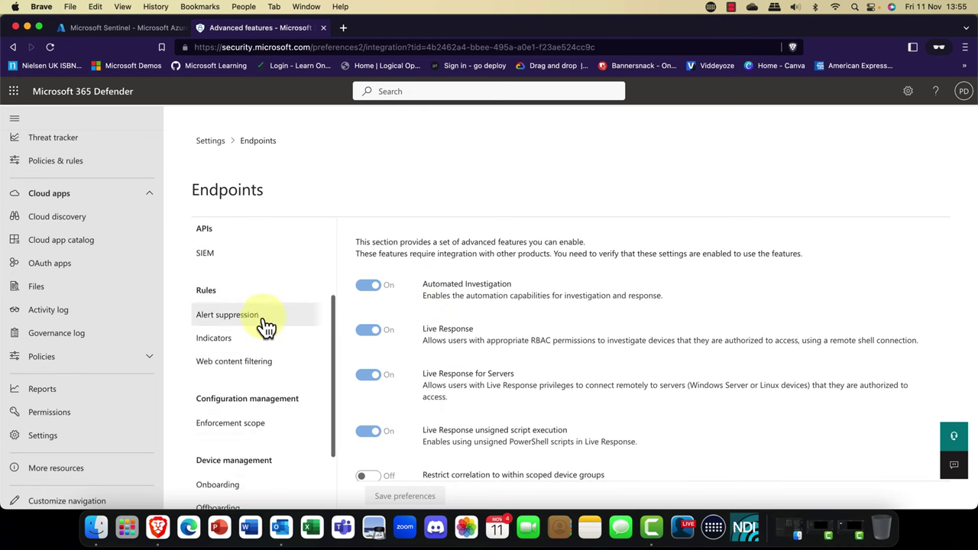
scroll(263, 324, "down", 2)
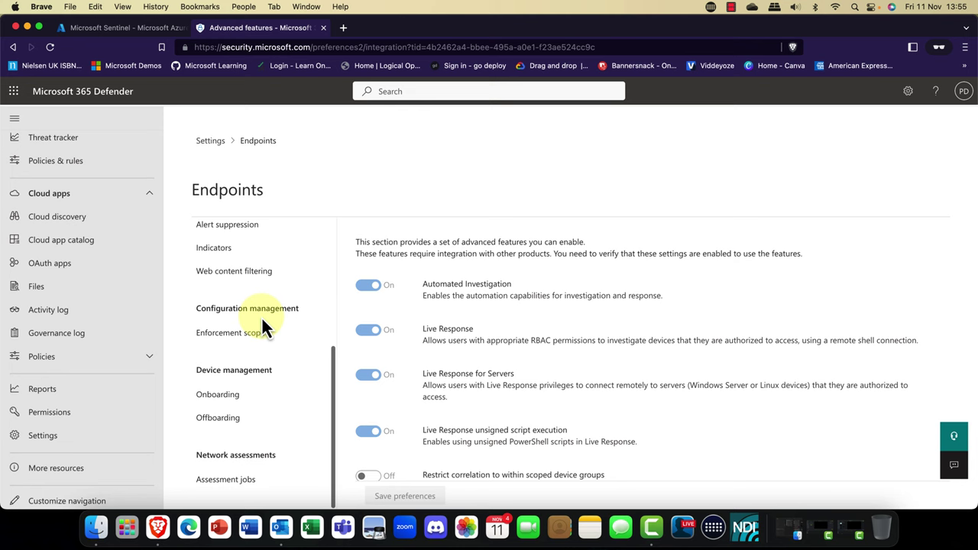
left_click(220, 408)
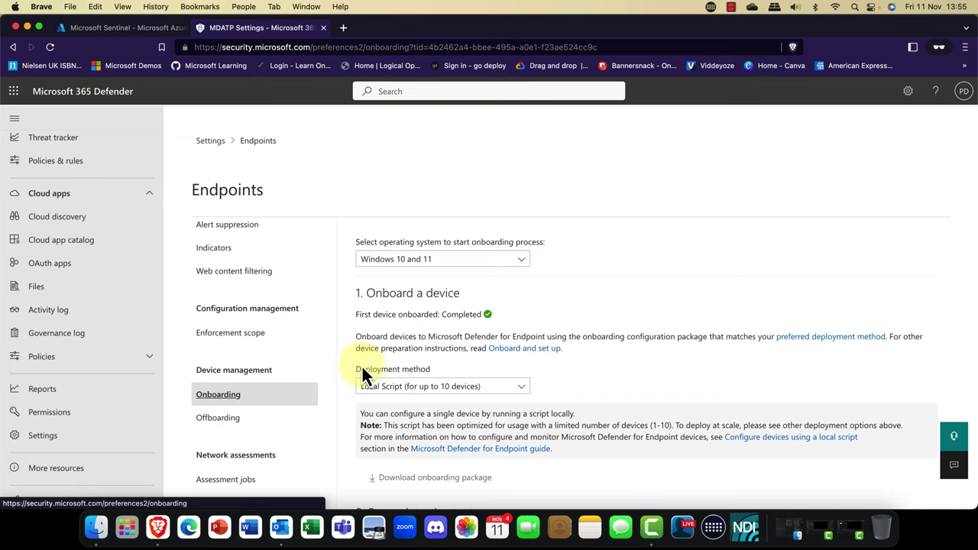
Check onboarding options, keeping Windows 10 and 11 with Local Script, then open Offboarding.
left_click(527, 263)
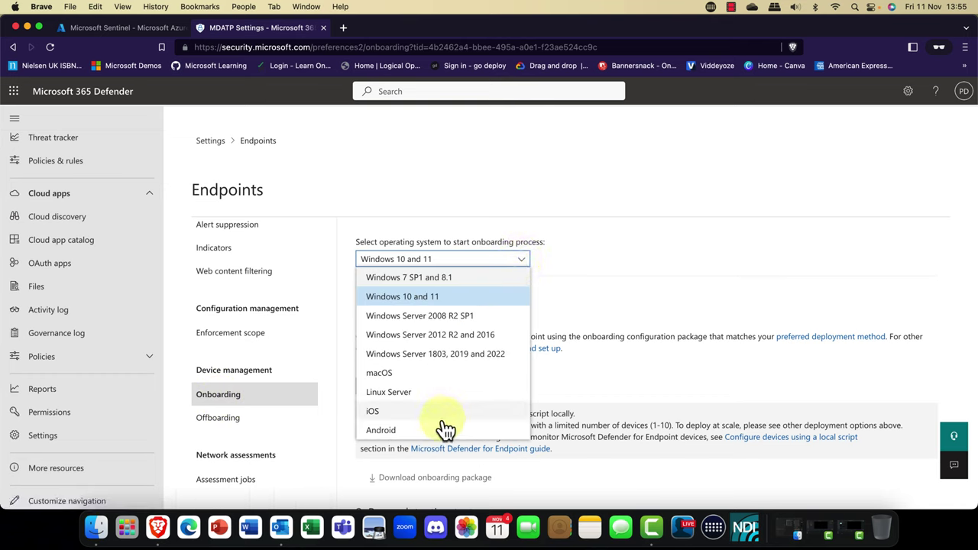
left_click(595, 274)
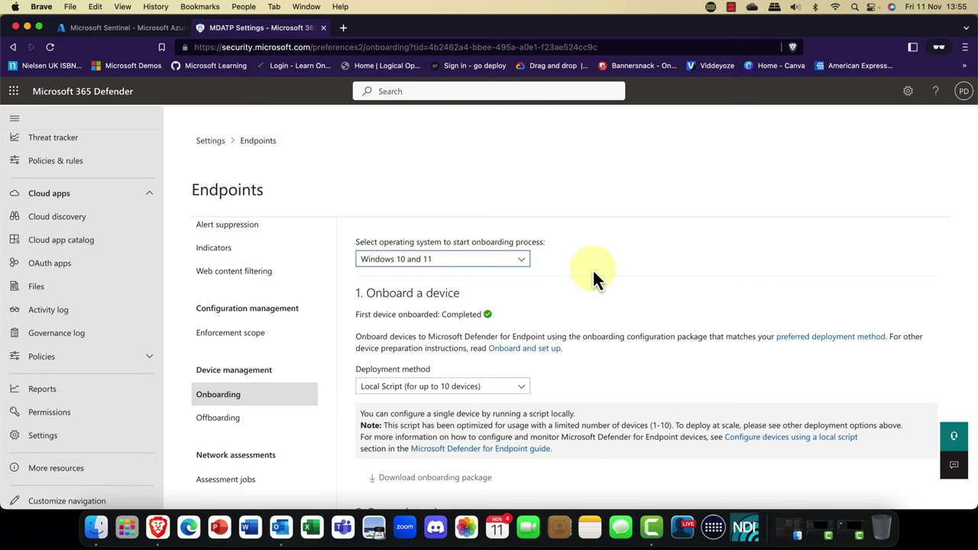
left_click(523, 391)
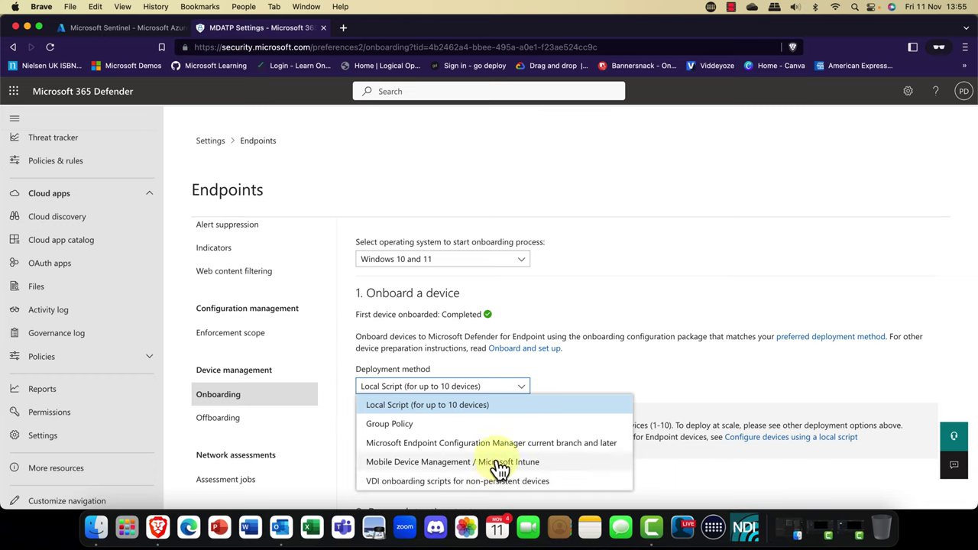
left_click(660, 295)
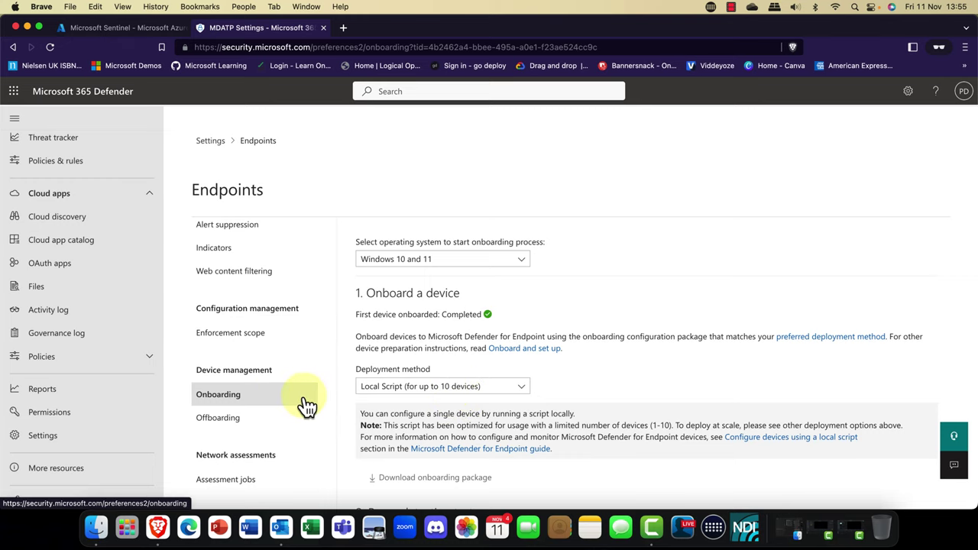
left_click(238, 420)
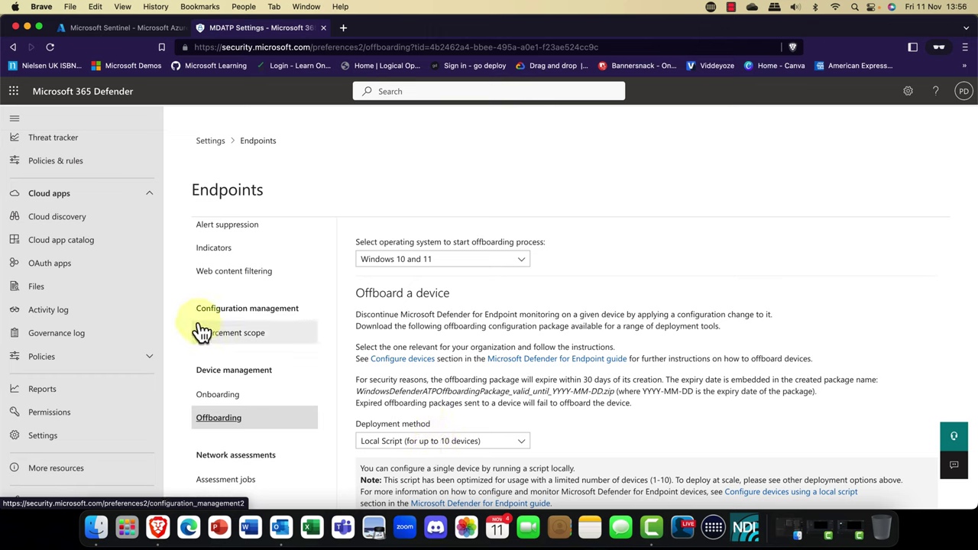
Open Vulnerability management > Dashboard, showing exposure score 48/100 and device secure score 48%.
scroll(94, 303, "up", 5)
scroll(94, 303, "up", 3)
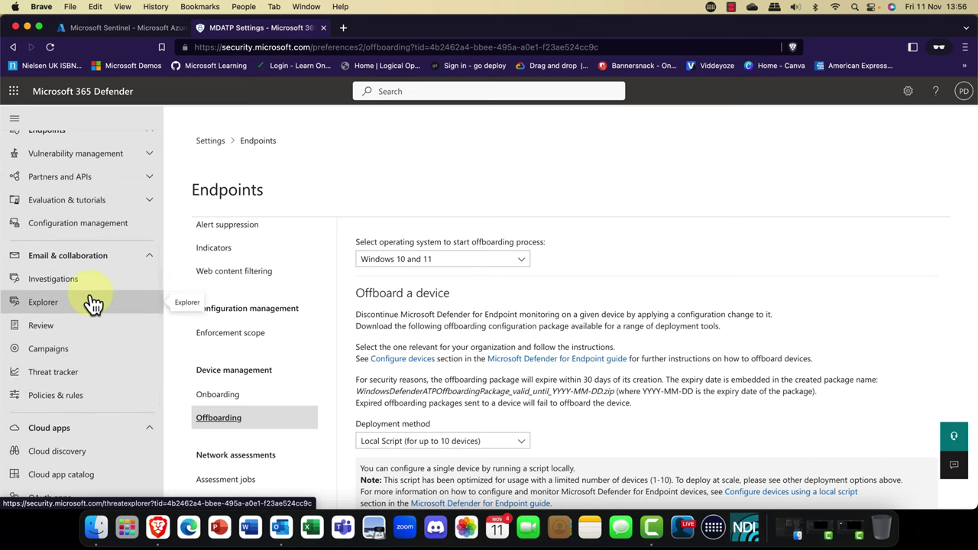
scroll(94, 304, "up", 5)
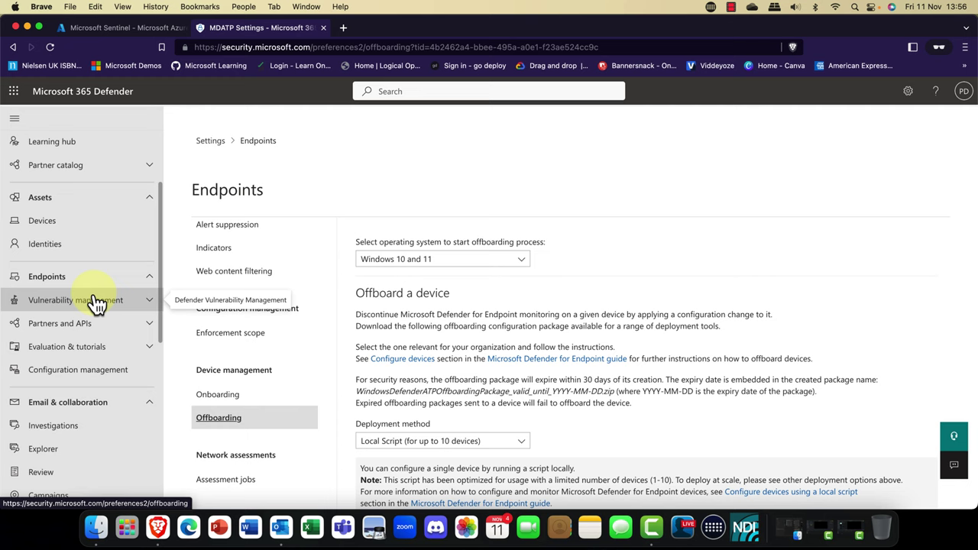
left_click(149, 307)
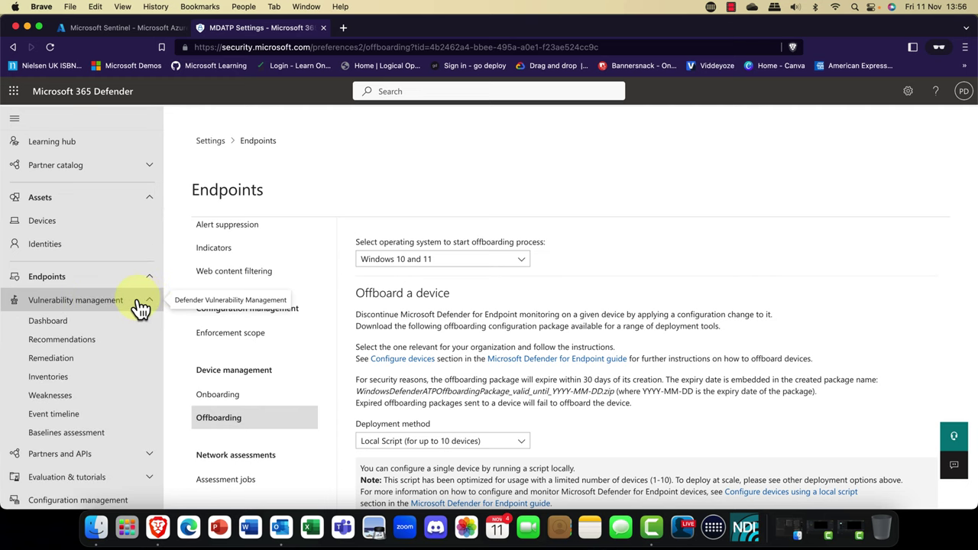
left_click(46, 324)
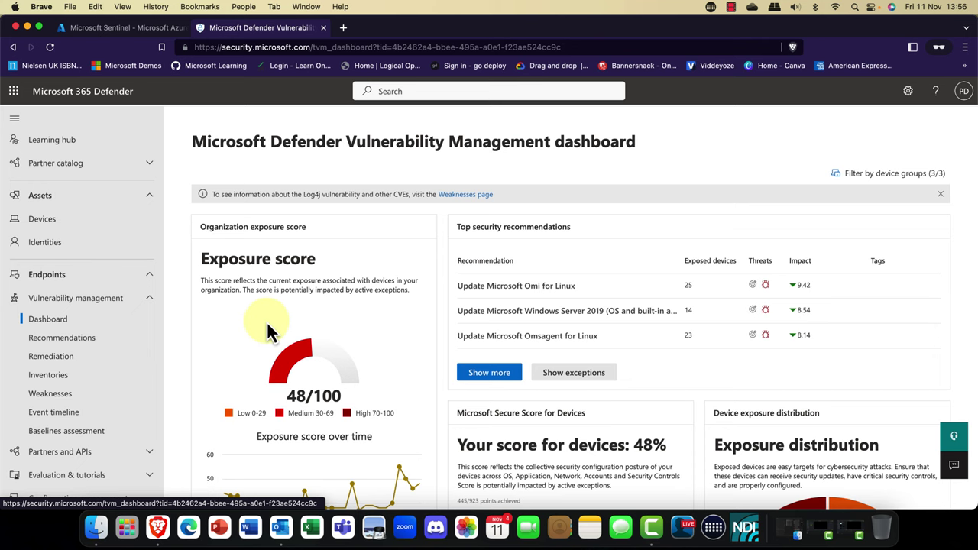
scroll(267, 321, "down", 1)
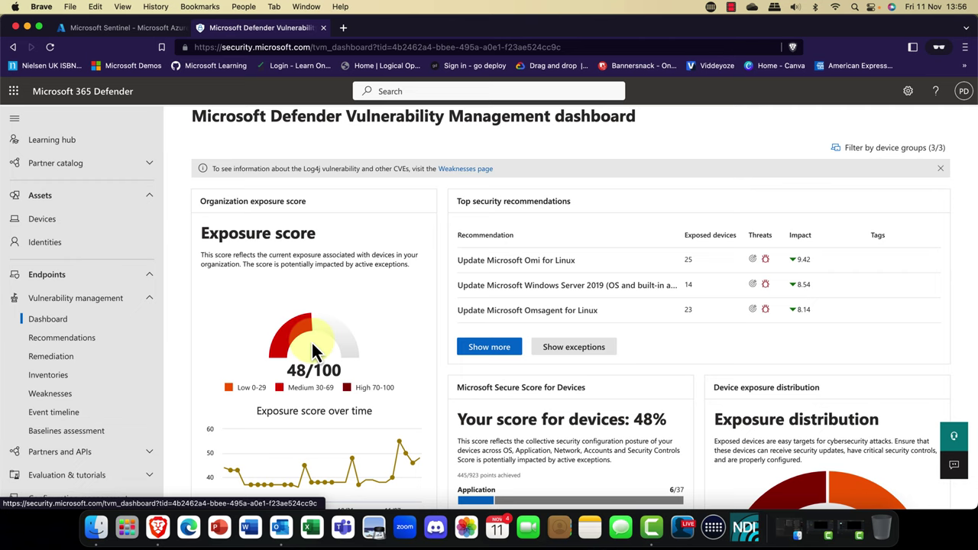
scroll(309, 350, "up", 1)
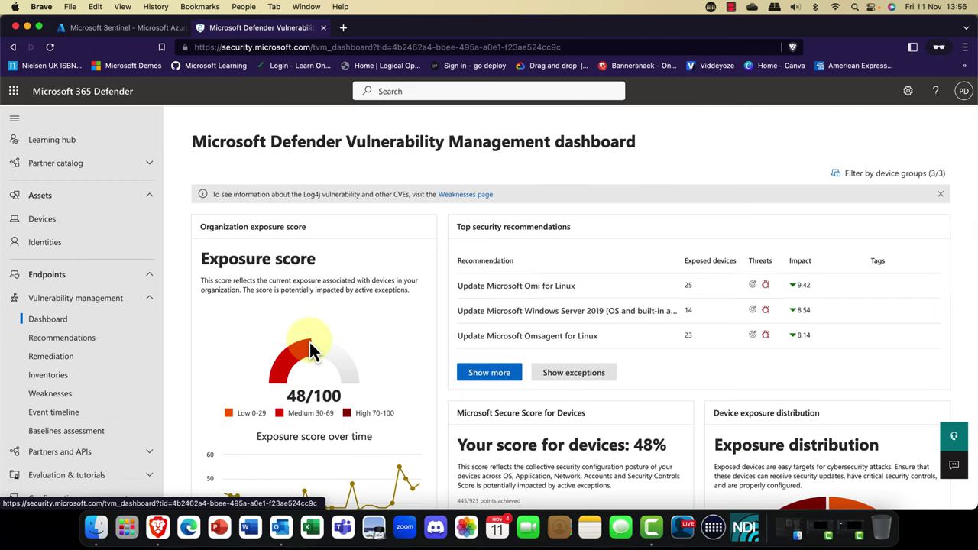
scroll(464, 349, "down", 1)
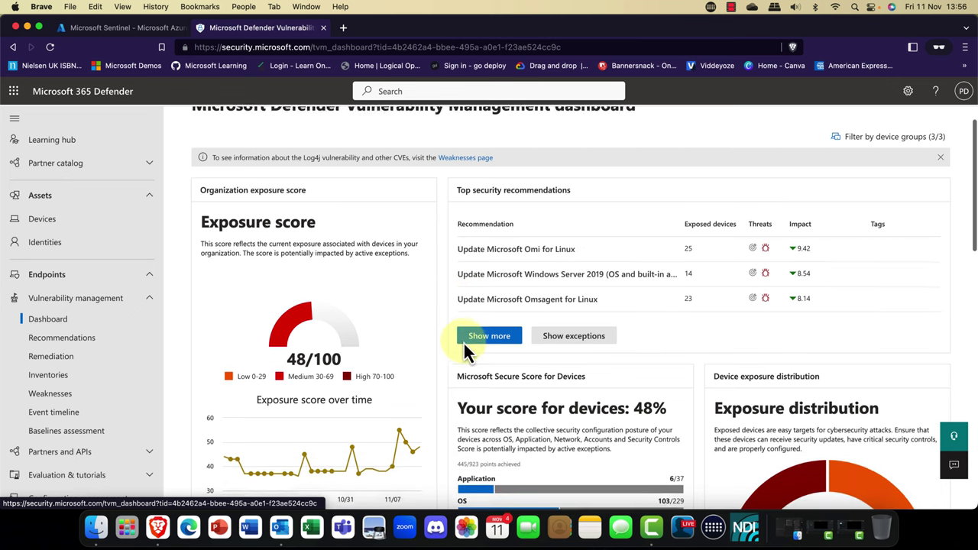
scroll(465, 344, "down", 4)
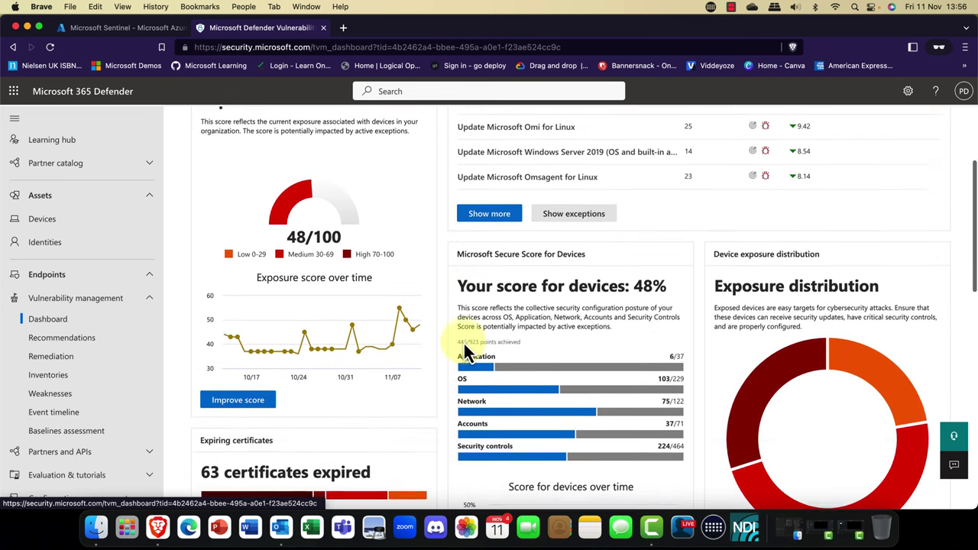
scroll(463, 341, "down", 2)
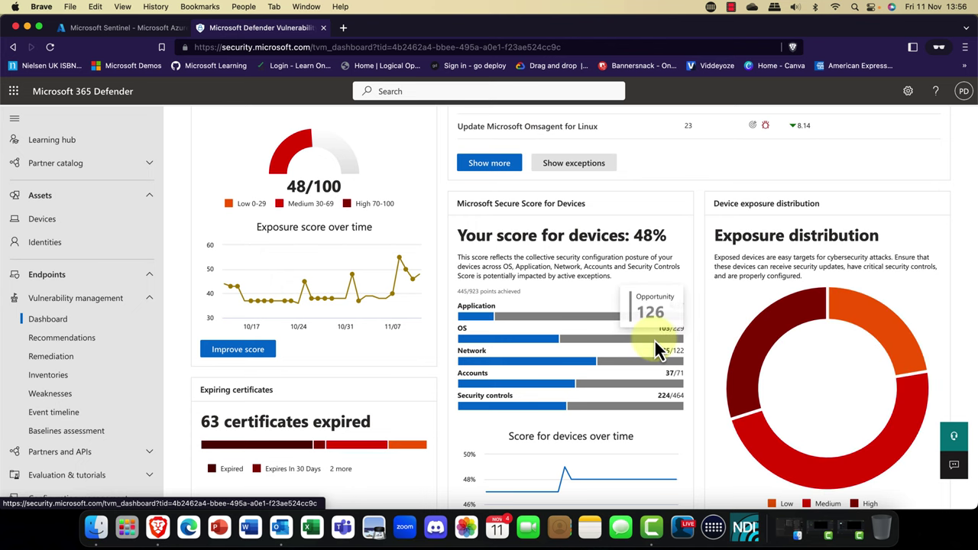
scroll(653, 339, "down", 5)
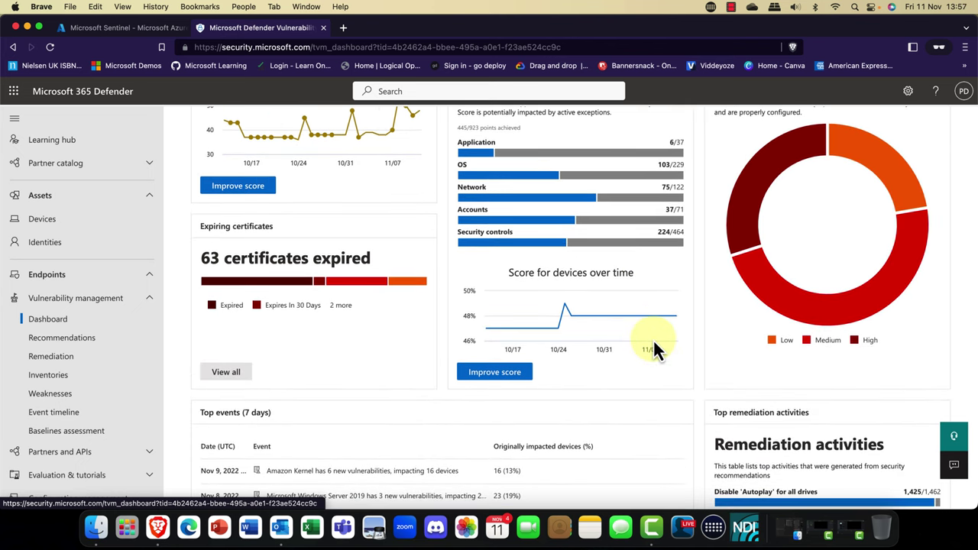
mouse_move(231, 312)
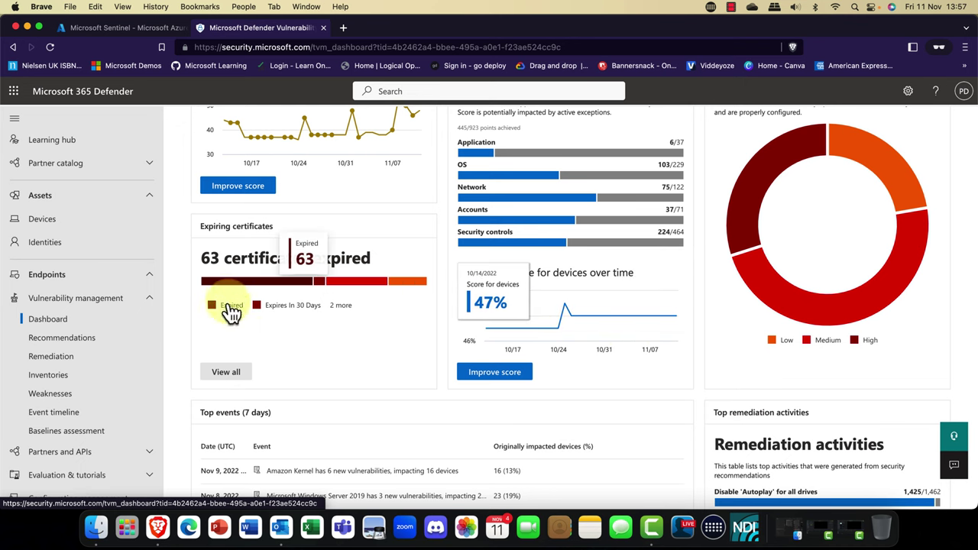
scroll(286, 346, "down", 5)
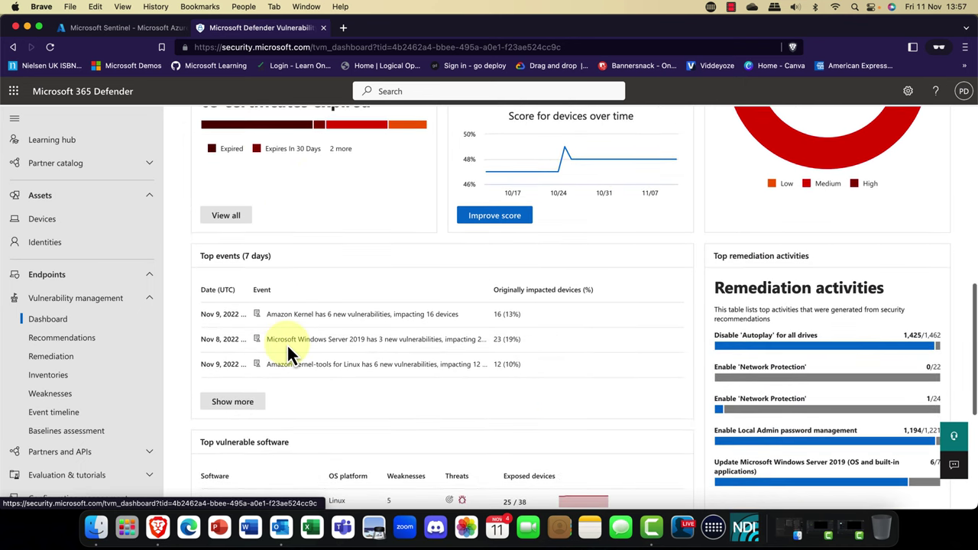
scroll(289, 353, "up", 1)
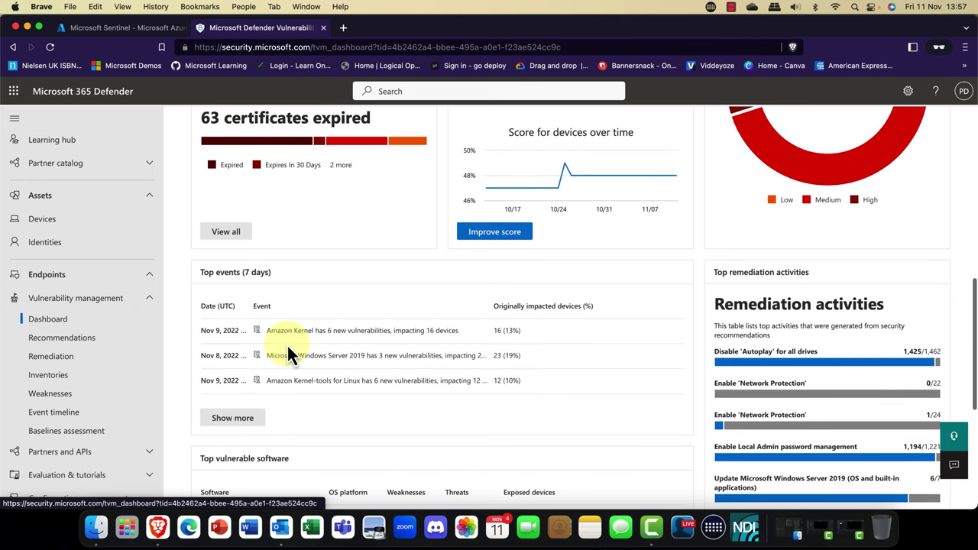
scroll(742, 340, "down", 3)
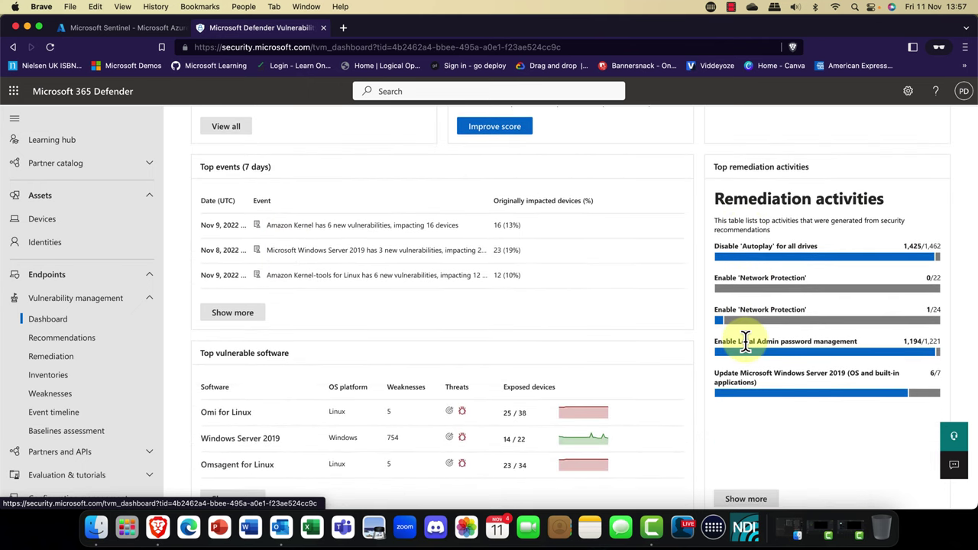
scroll(744, 344, "down", 1)
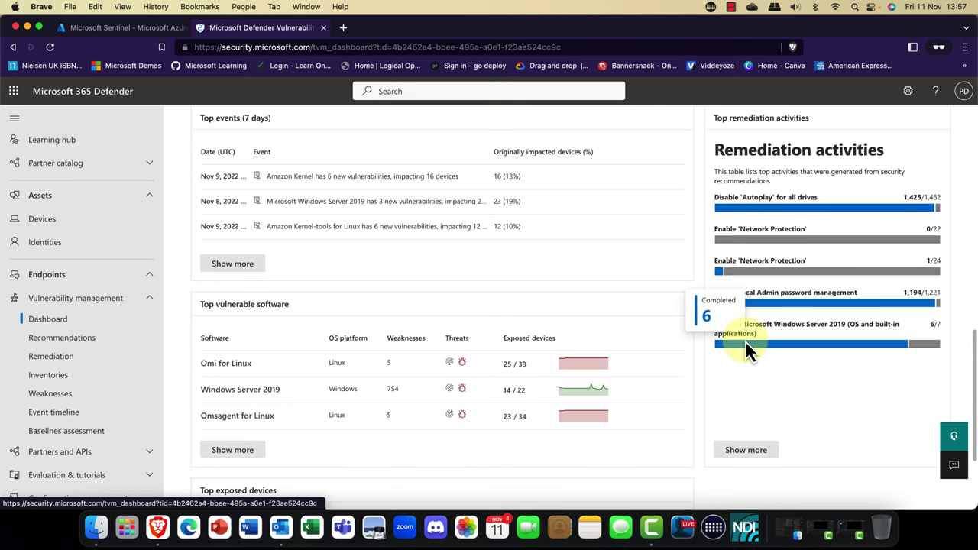
scroll(747, 348, "down", 2)
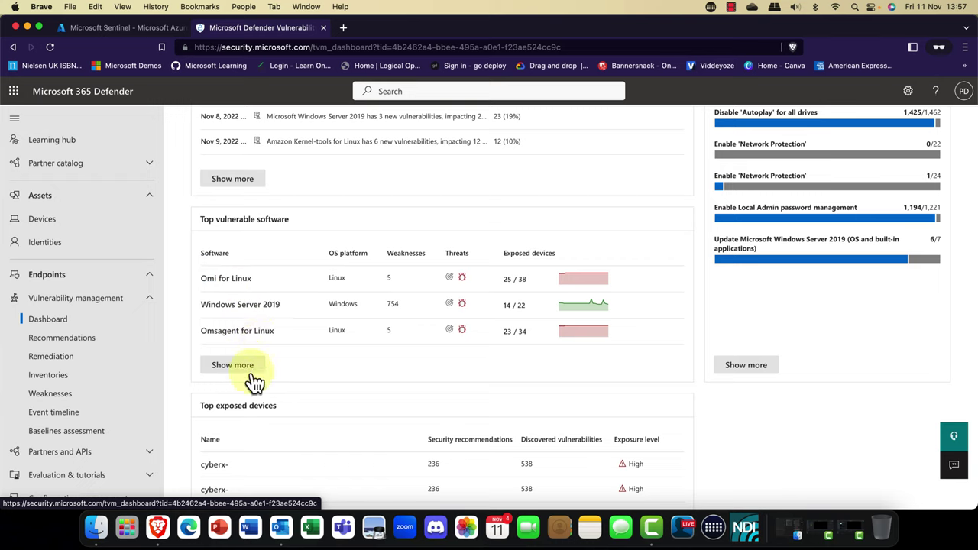
scroll(286, 376, "down", 2)
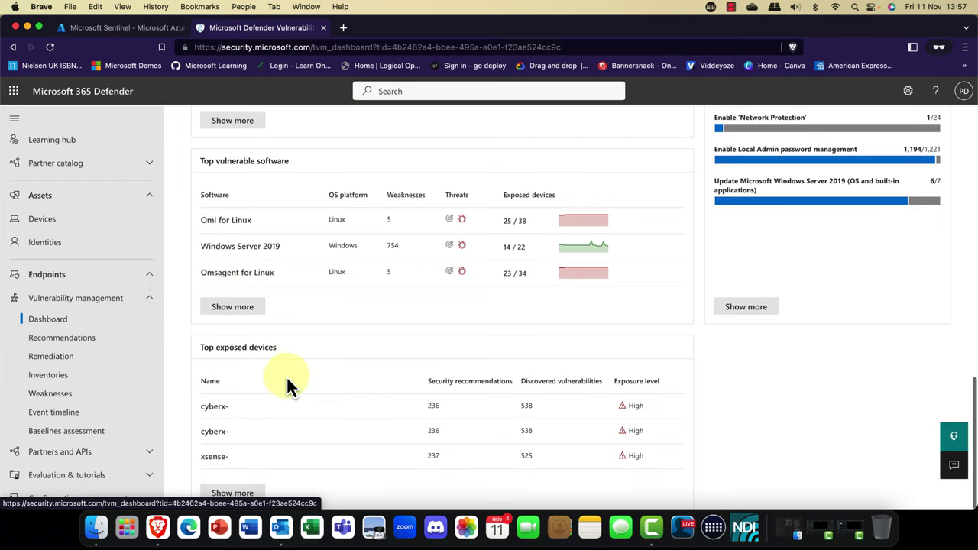
scroll(342, 333, "up", 15)
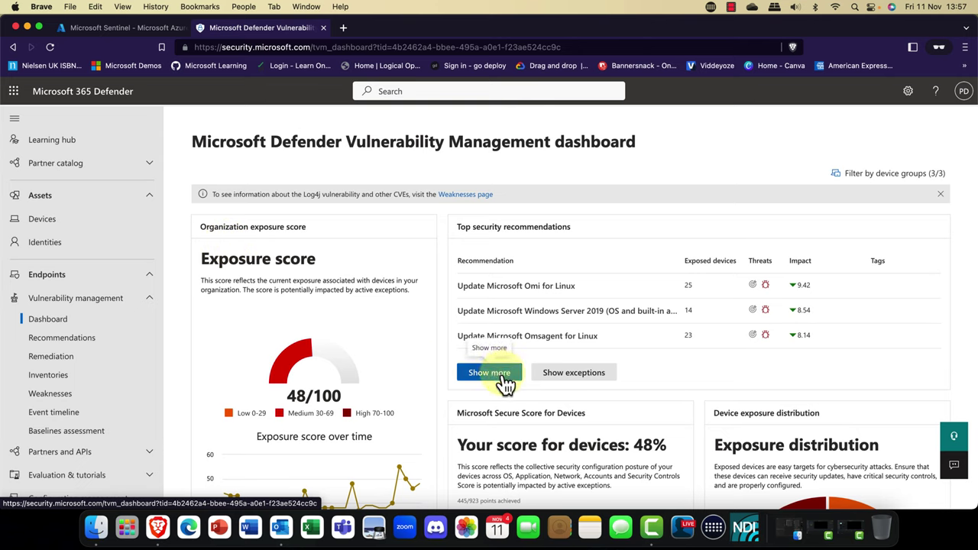
Open Security recommendations and view the Windows Server 2019 update recommendation's details.
left_click(80, 345)
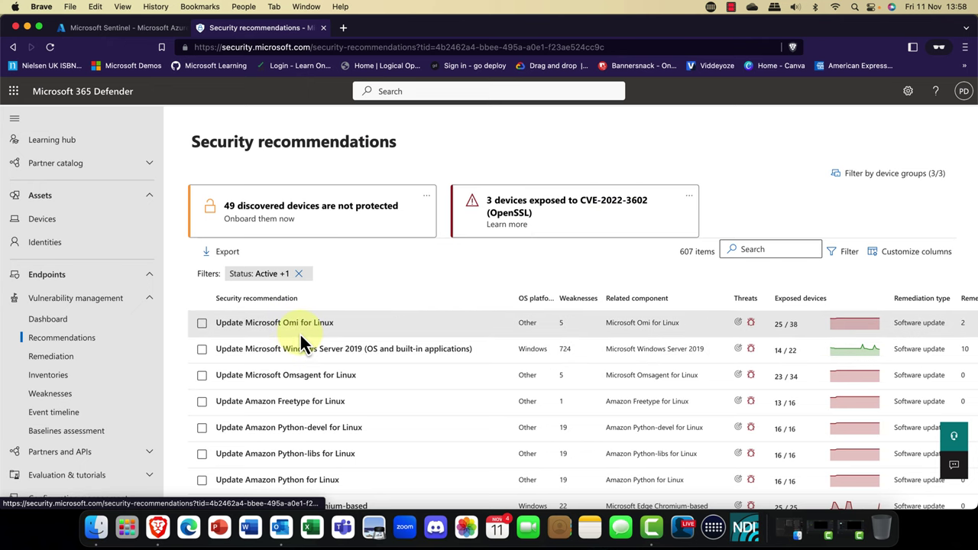
scroll(558, 332, "down", 2)
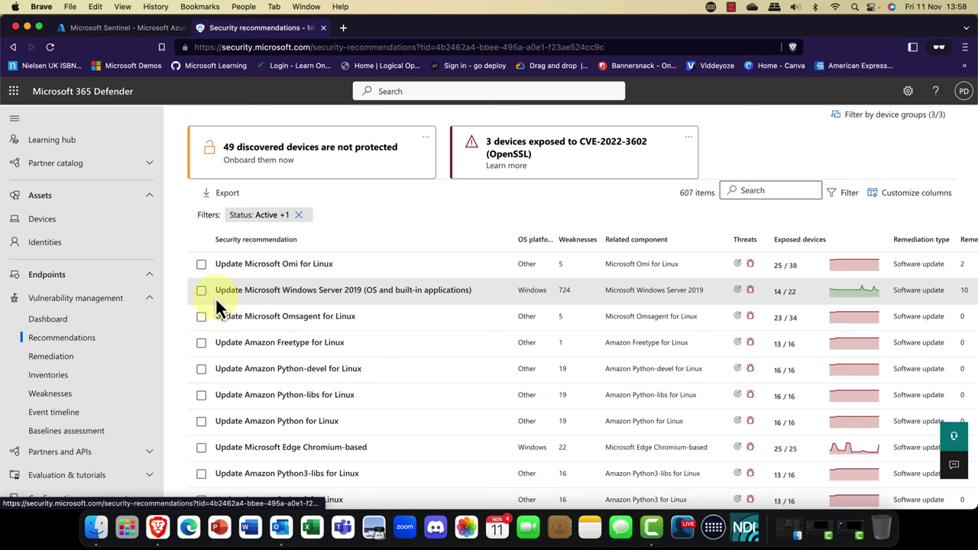
scroll(252, 297, "down", 2)
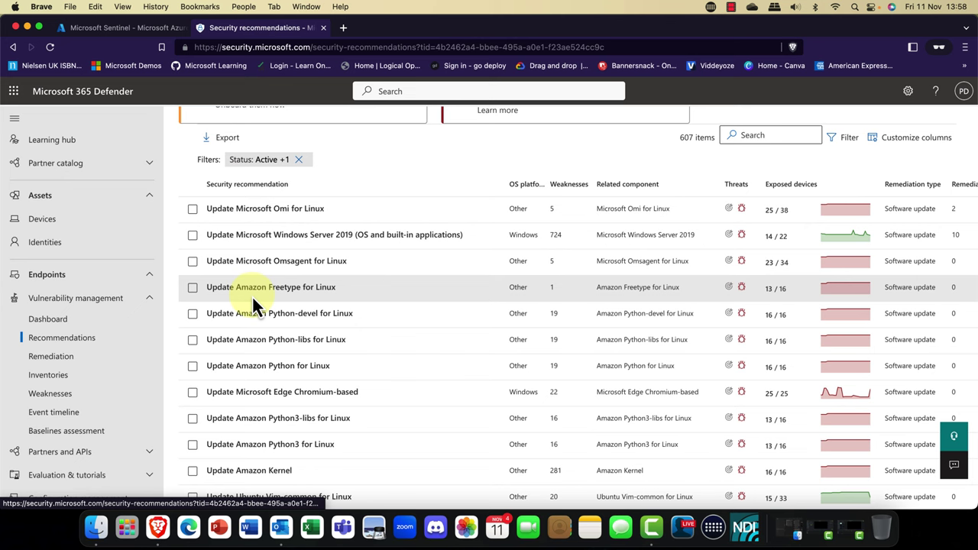
scroll(253, 299, "up", 2)
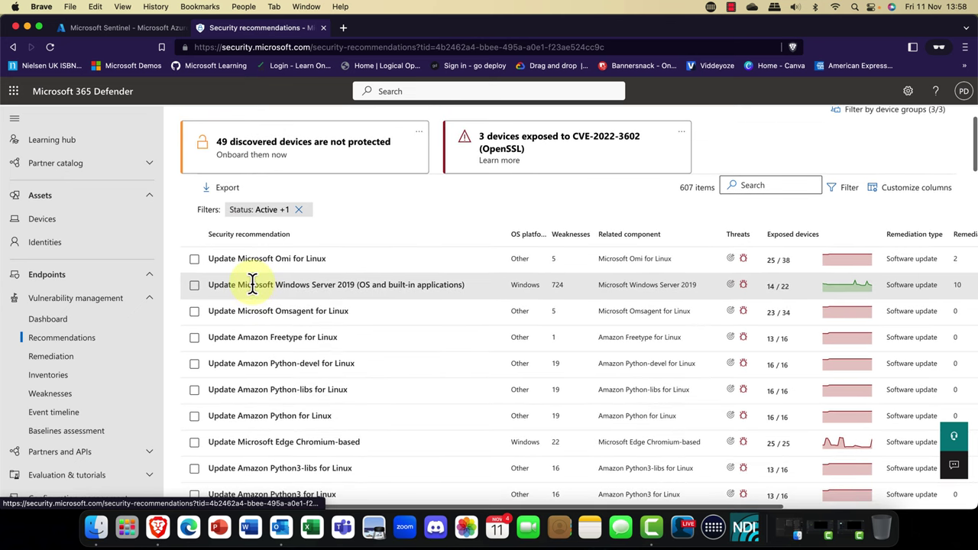
left_click(243, 287)
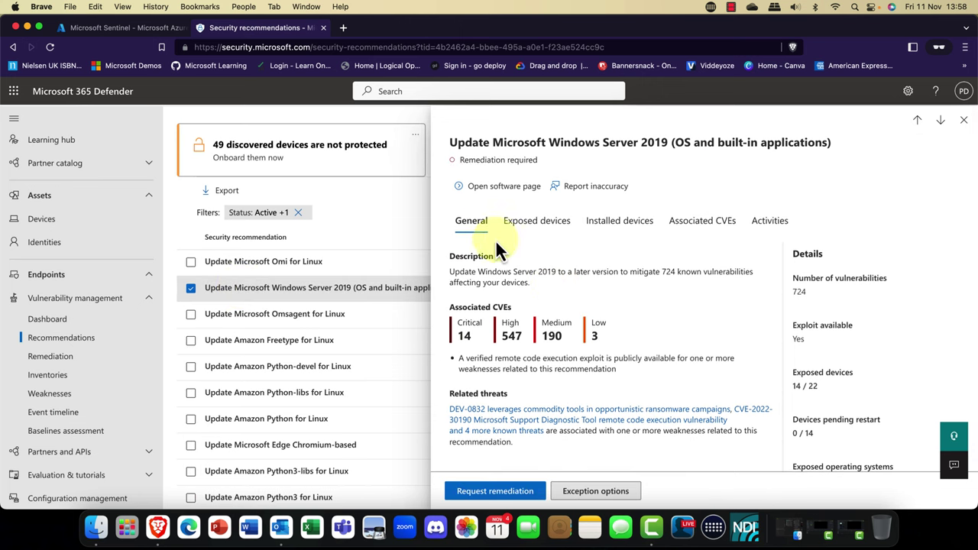
scroll(543, 312, "down", 2)
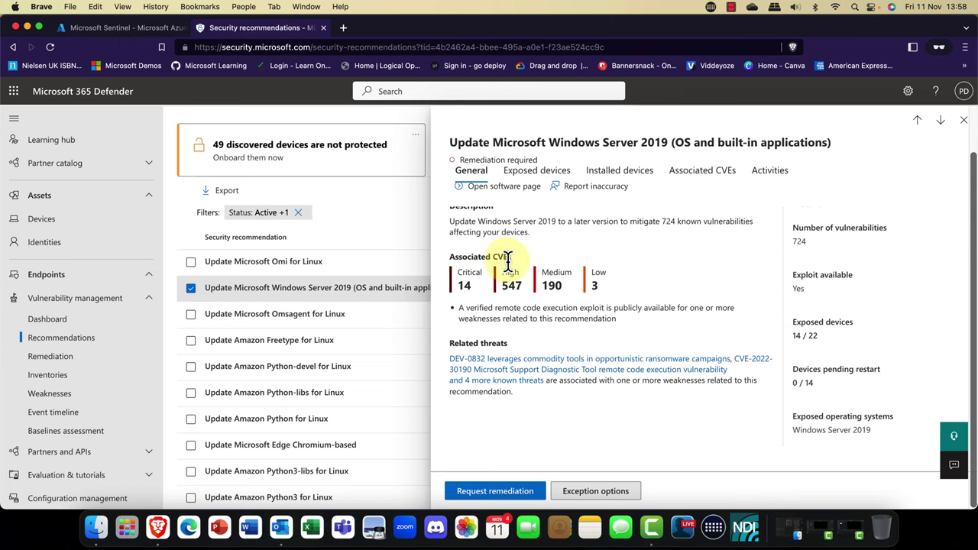
scroll(606, 290, "up", 2)
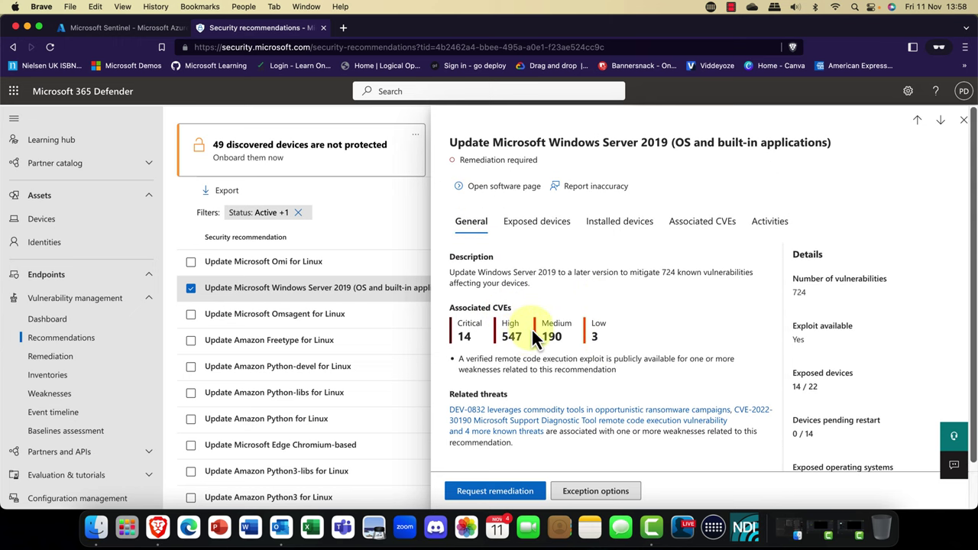
scroll(534, 327, "down", 2)
scroll(536, 332, "up", 2)
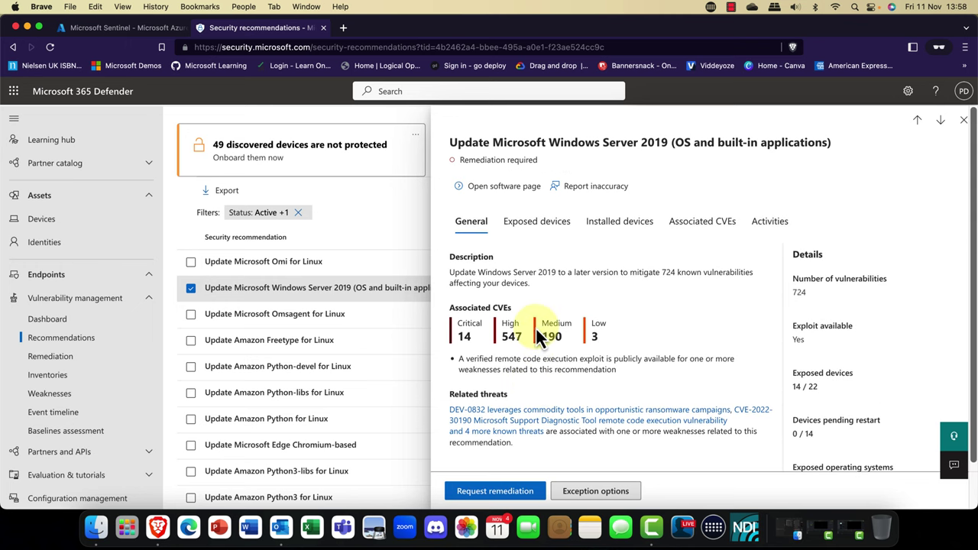
Review its Exposed devices, Installed devices and Activities tabs, then return to General.
left_click(538, 229)
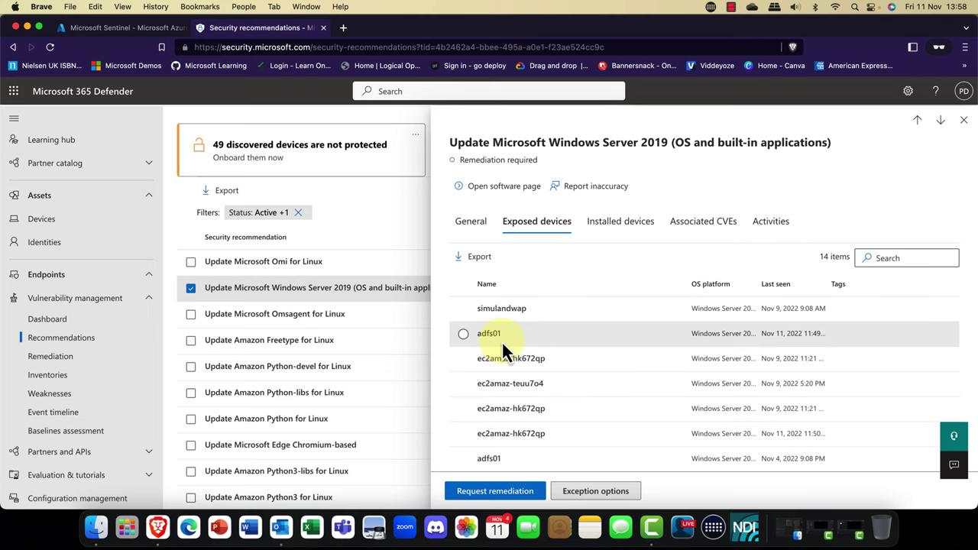
left_click(628, 238)
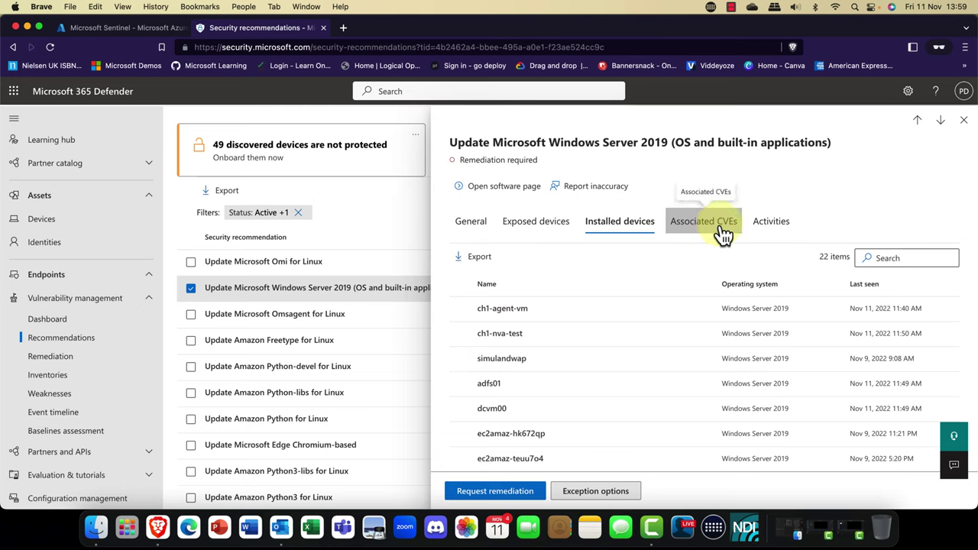
left_click(778, 227)
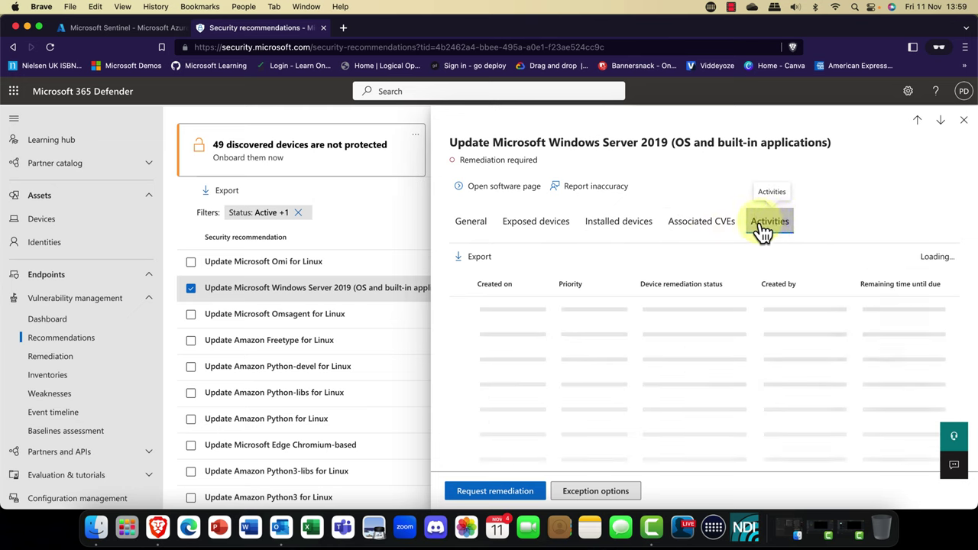
left_click(472, 239)
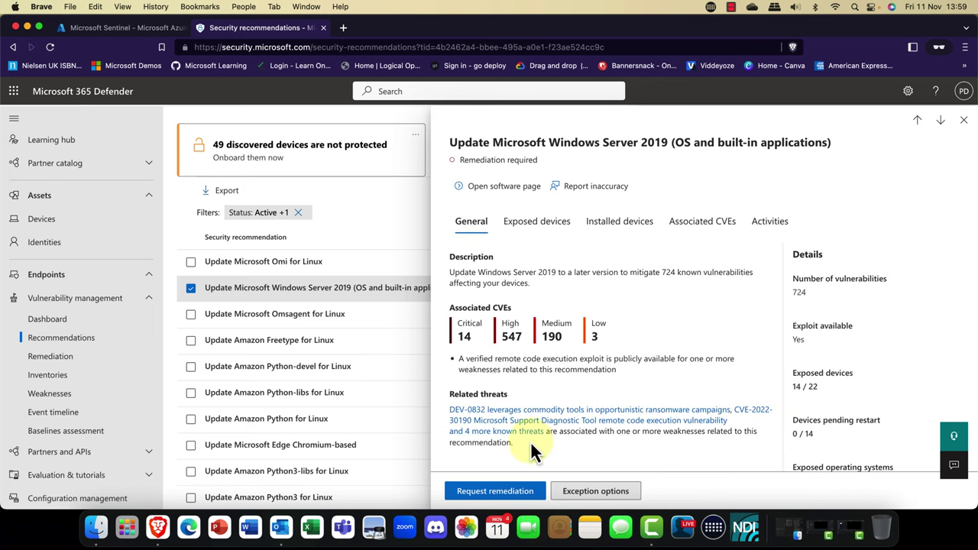
scroll(531, 443, "down", 2)
scroll(519, 489, "up", 2)
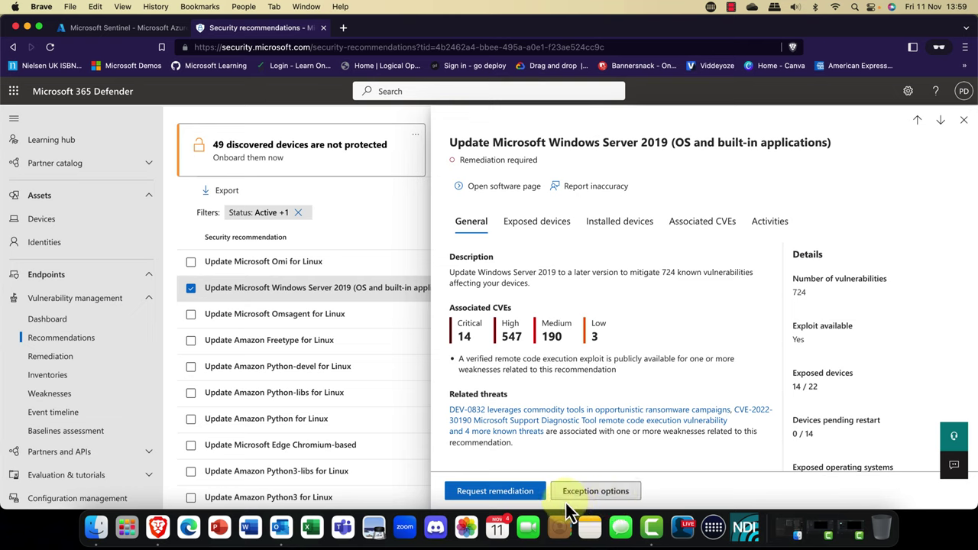
Start a Windows Server 2019 remediation request with an Endpoint Manager ticket, due Nov 12 2022, High priority.
left_click(498, 491)
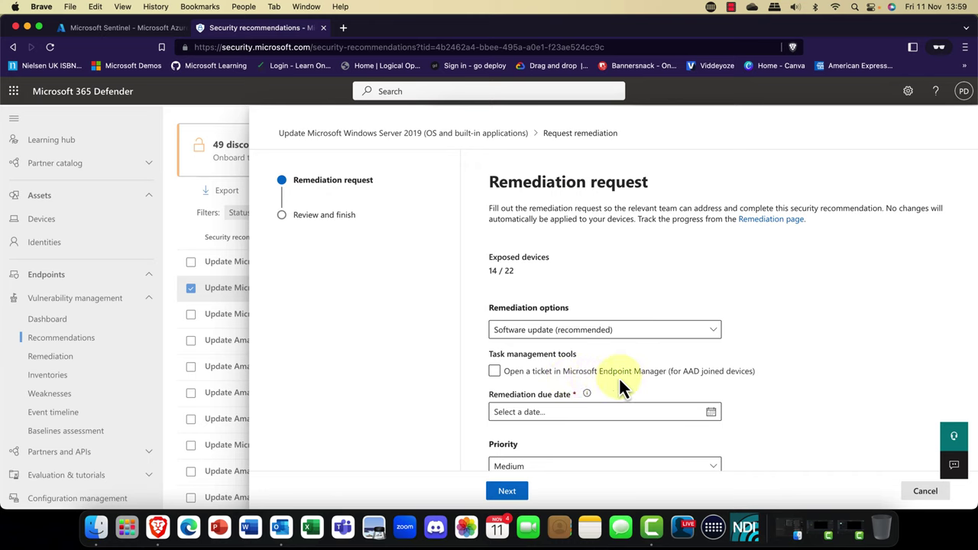
left_click(496, 372)
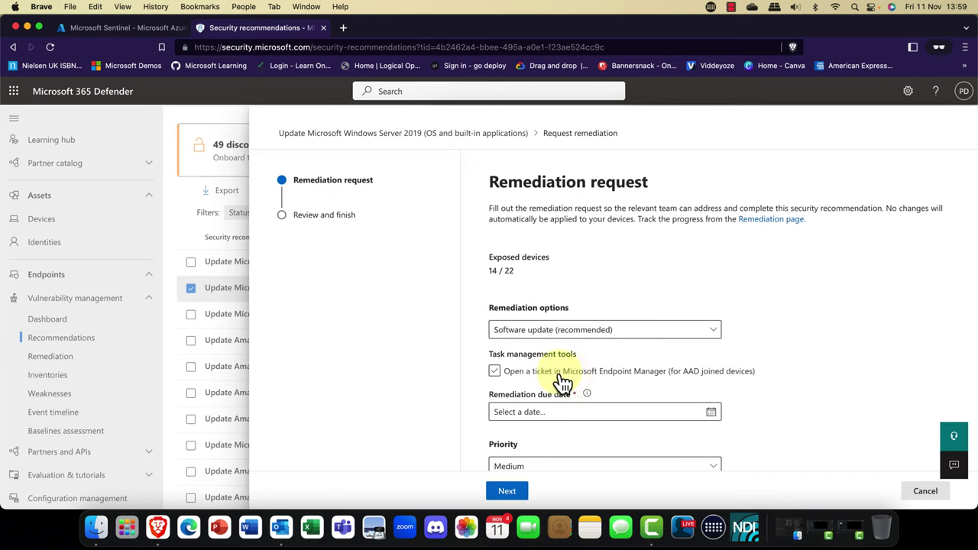
left_click(597, 383)
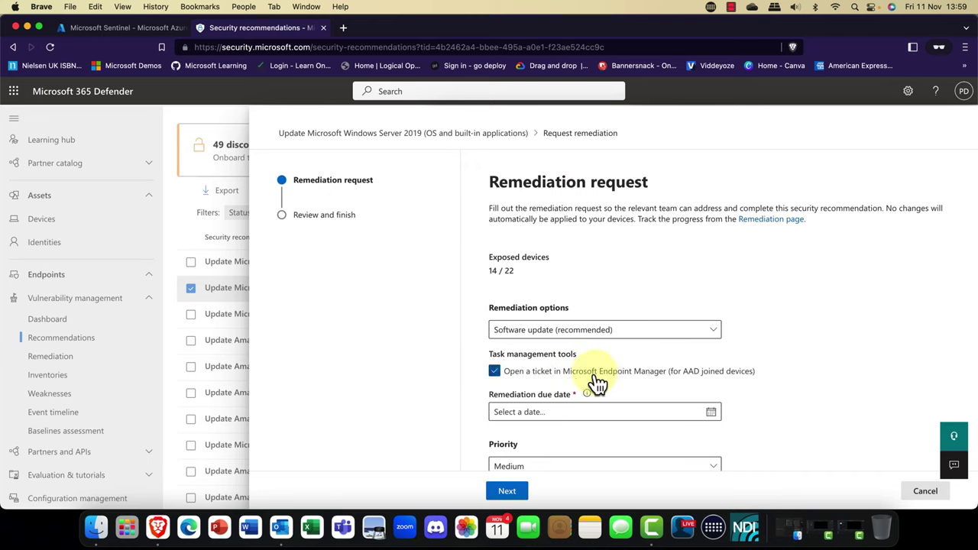
left_click(711, 413)
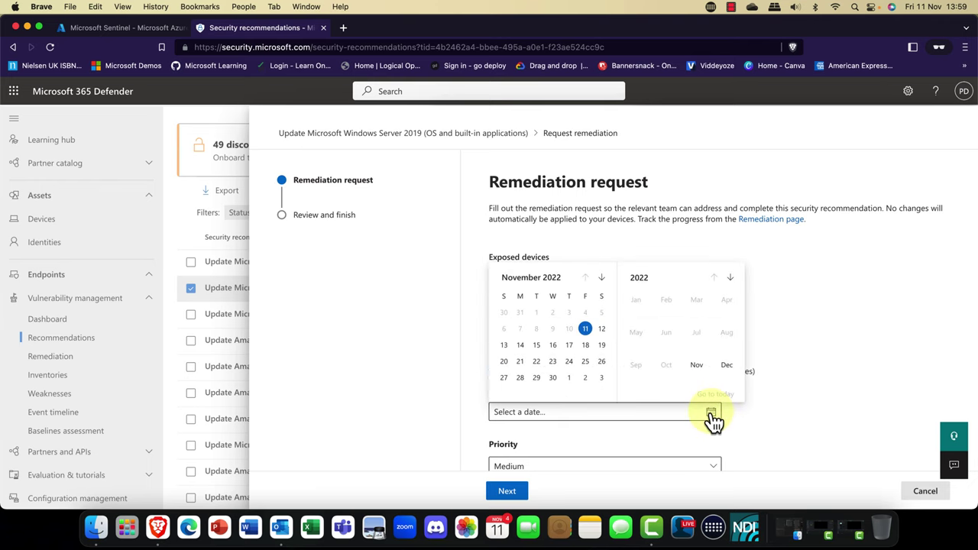
left_click(602, 331)
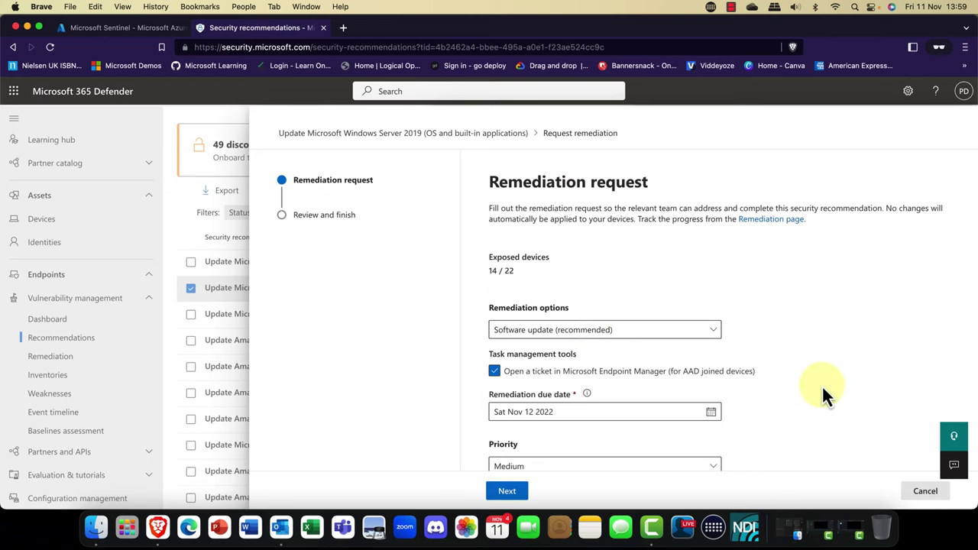
scroll(821, 384, "down", 3)
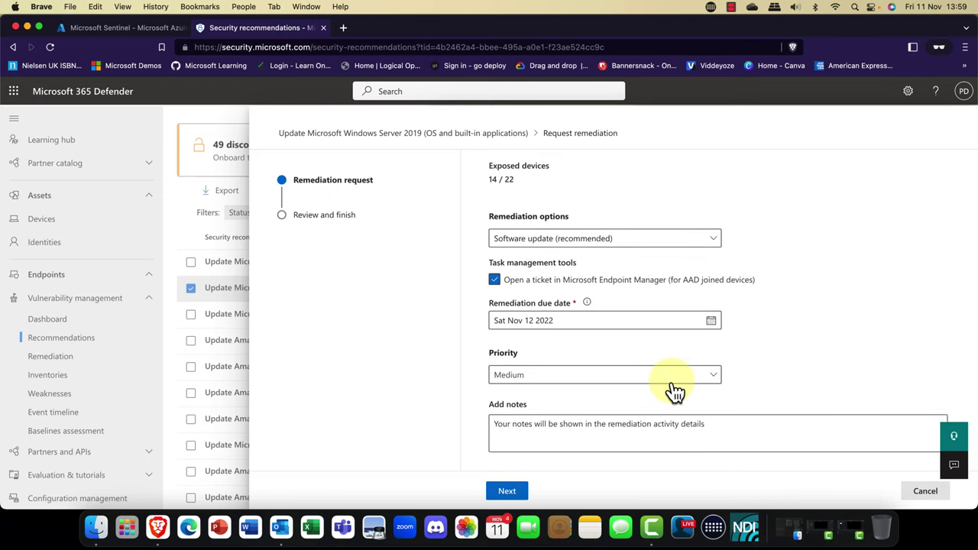
left_click(714, 376)
left_click(576, 442)
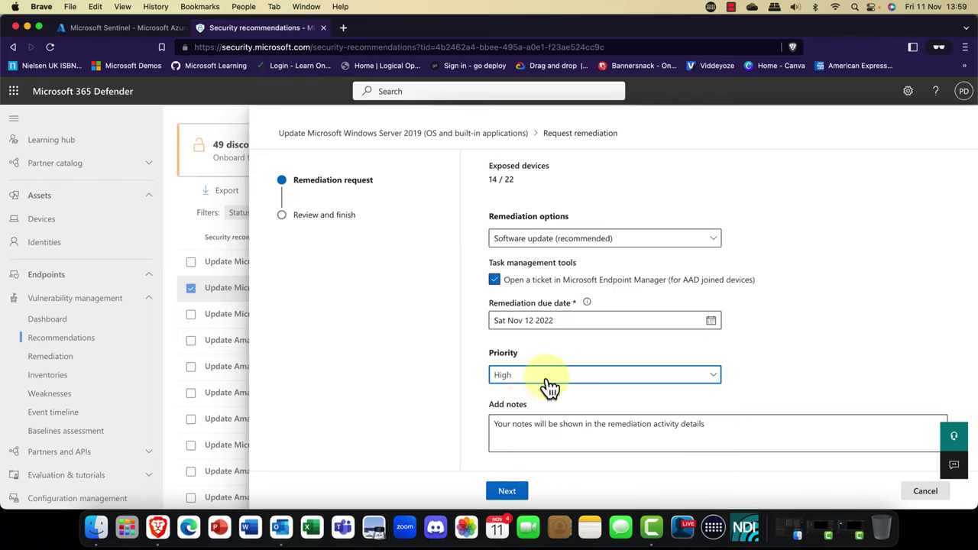
Review the request with CSV export left unchecked, submit it and close the confirmation.
left_click(526, 427)
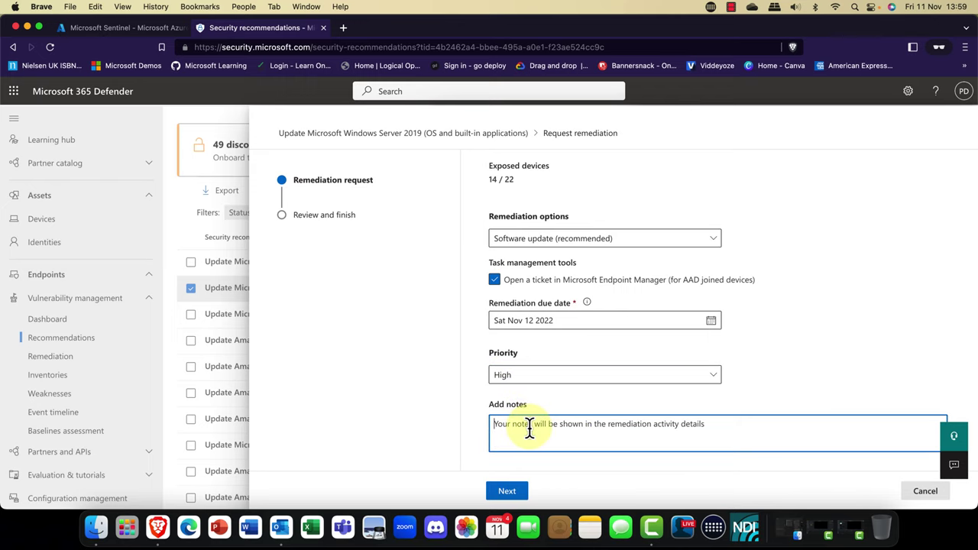
left_click(517, 493)
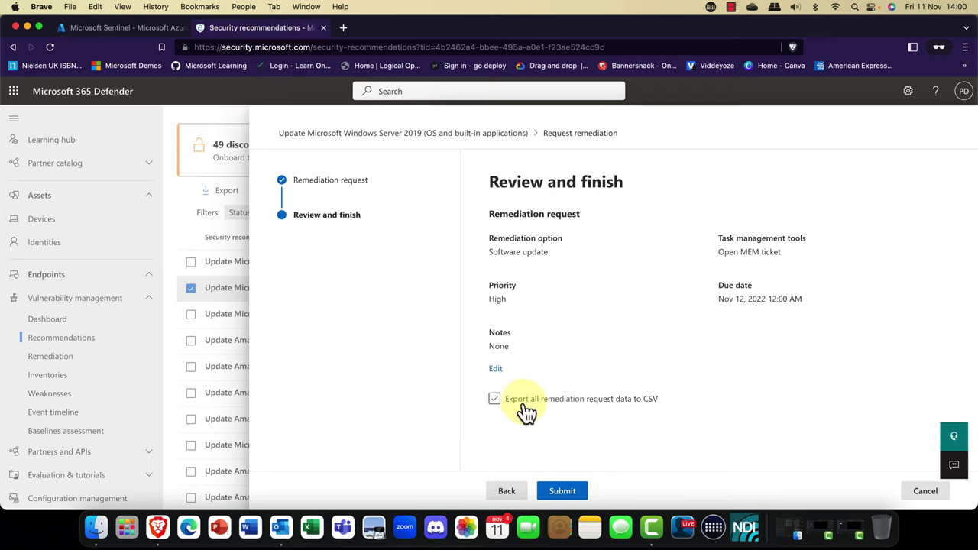
left_click(552, 404)
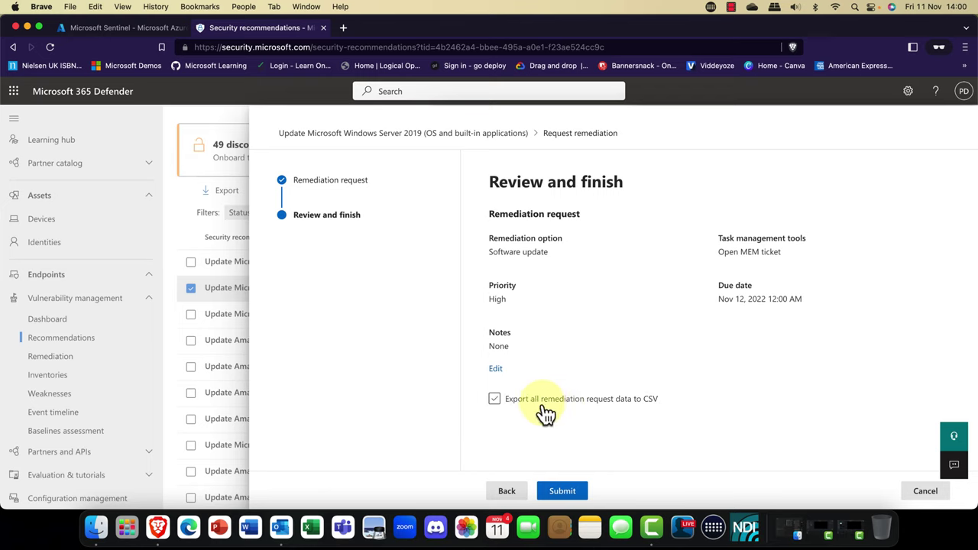
left_click(542, 407)
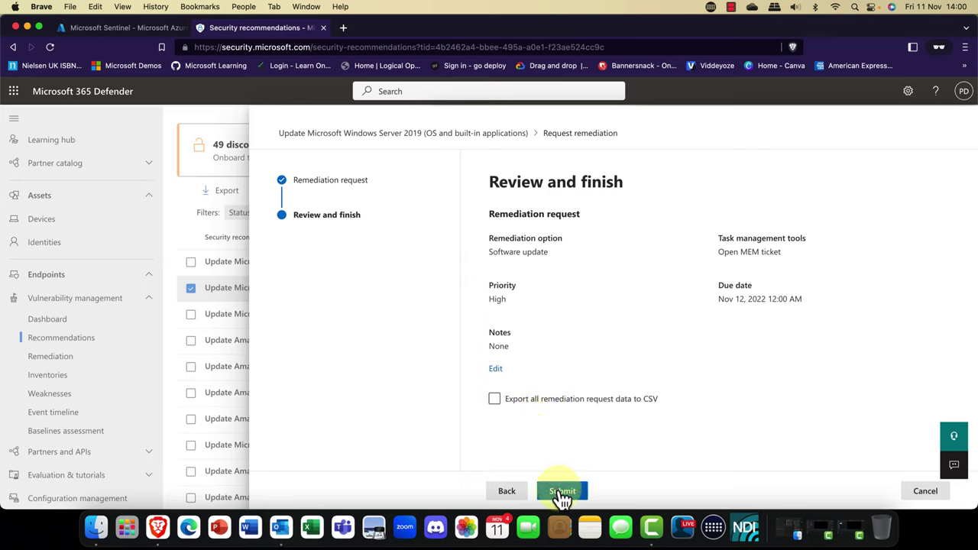
left_click(561, 493)
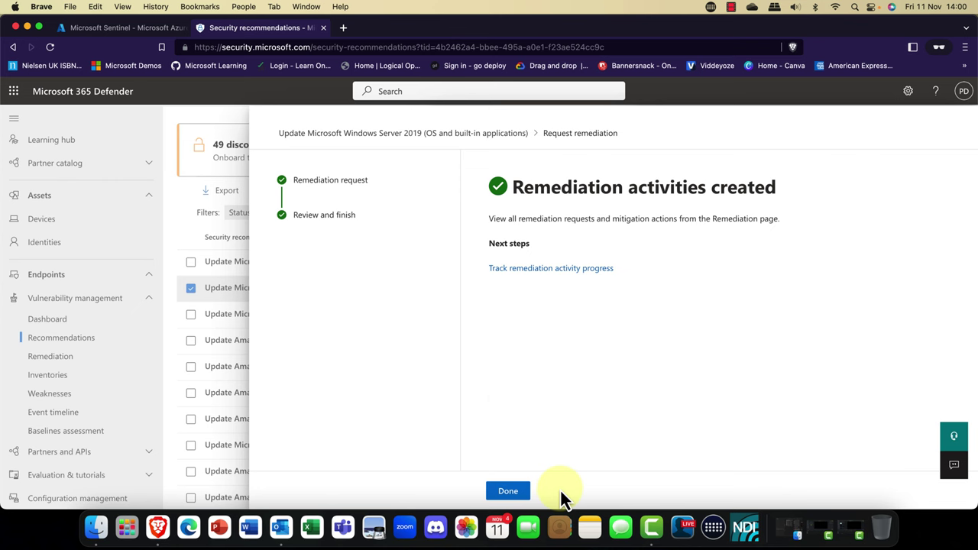
left_click(509, 493)
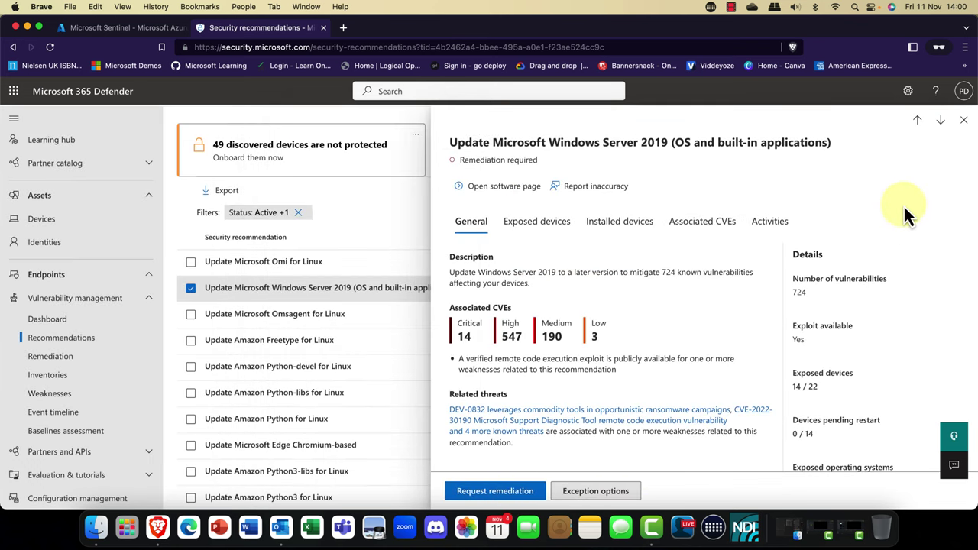
Close and deselect the recommendation, then view Remediation activities to find the pending Windows Server 2019 update.
left_click(964, 122)
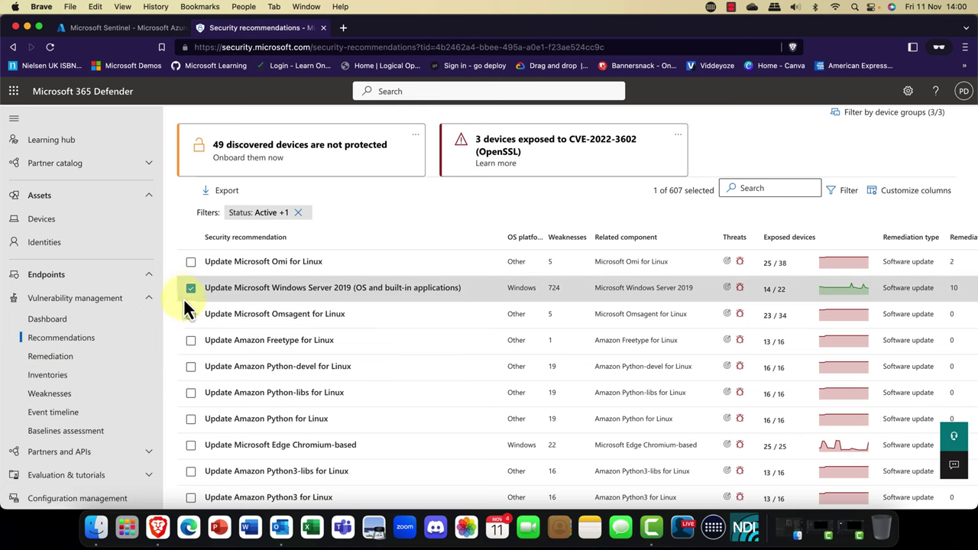
left_click(190, 289)
left_click(65, 361)
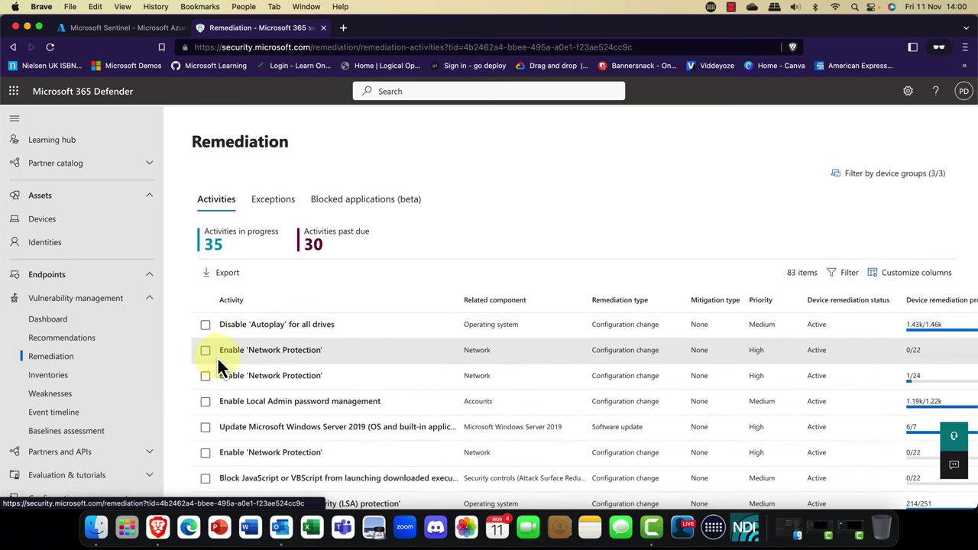
scroll(581, 347, "right", 5)
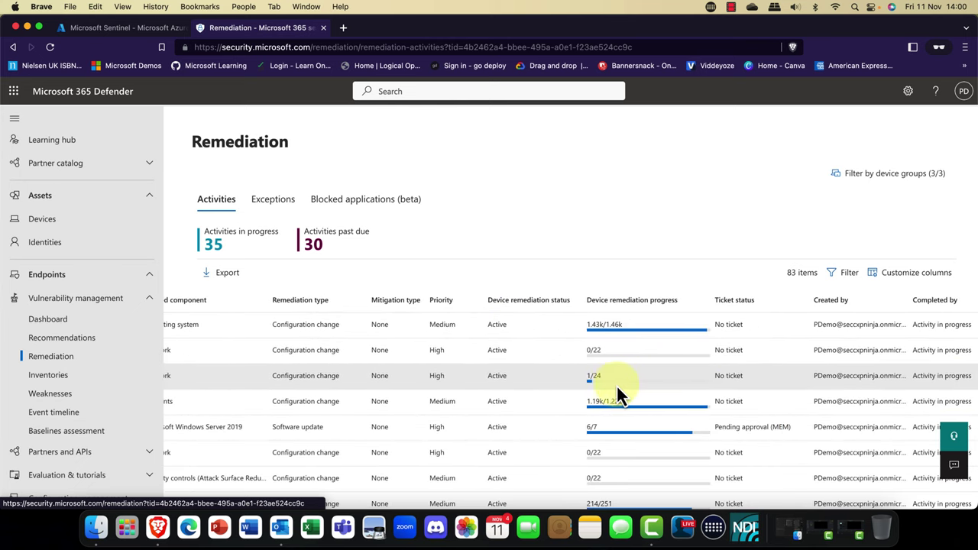
scroll(695, 394, "right", 1)
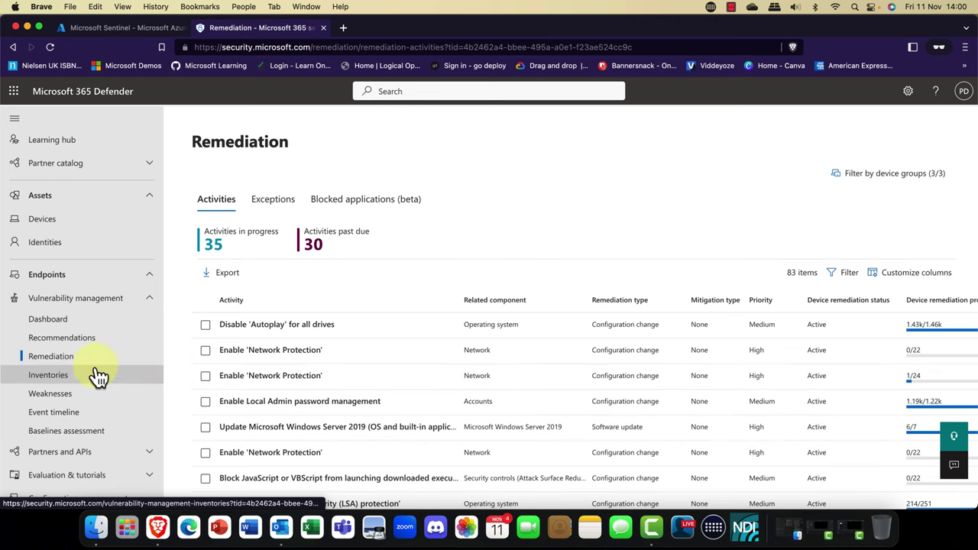
Open the software inventory and view Omi for Linux details and its 38 installed devices.
left_click(48, 379)
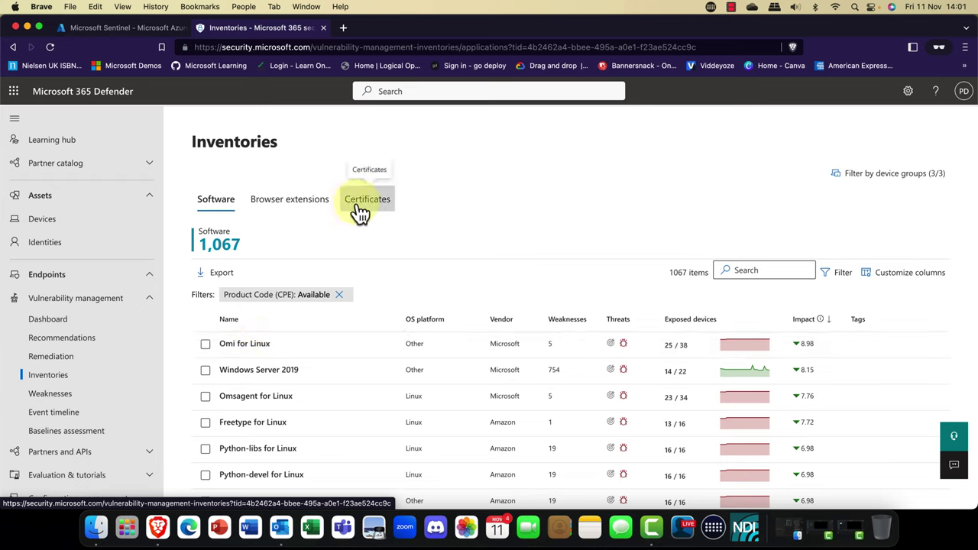
left_click(229, 343)
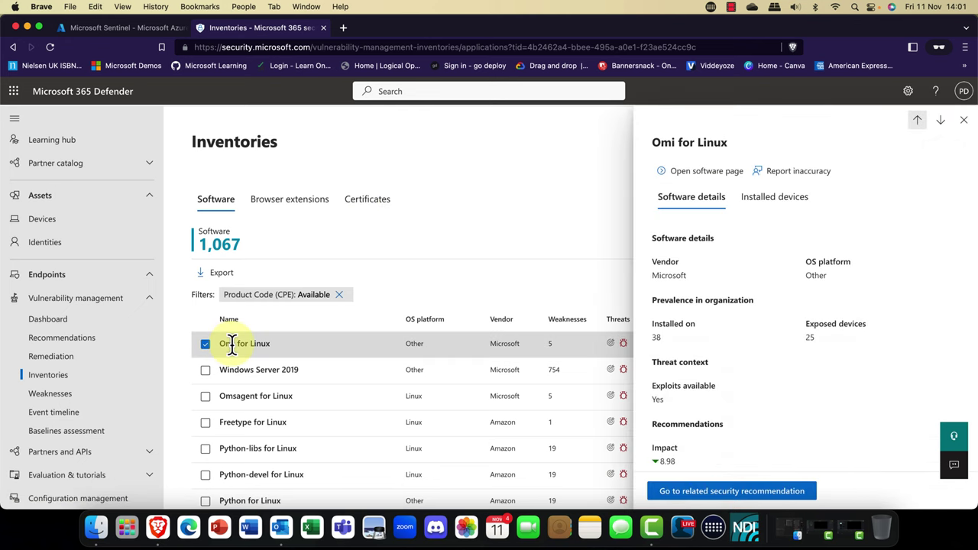
scroll(723, 351, "down", 1)
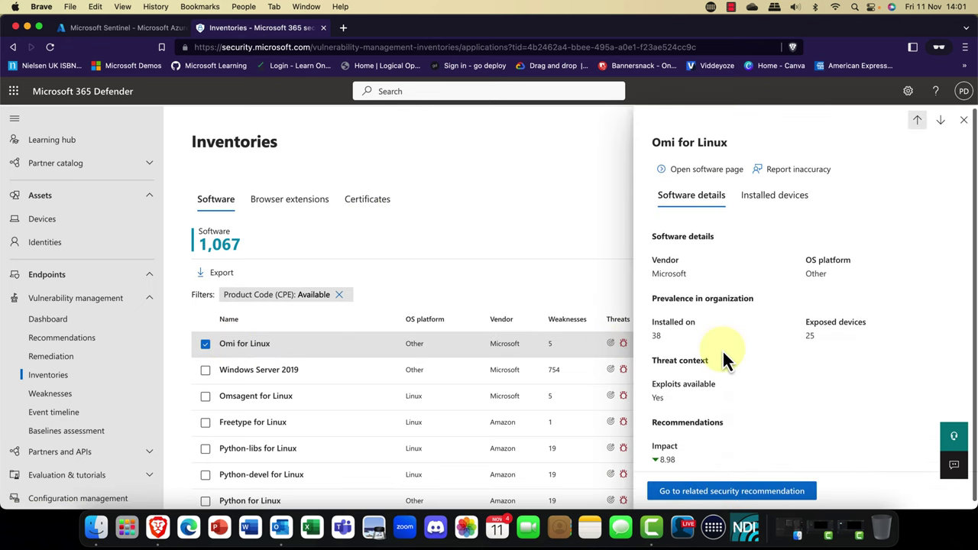
scroll(723, 353, "up", 1)
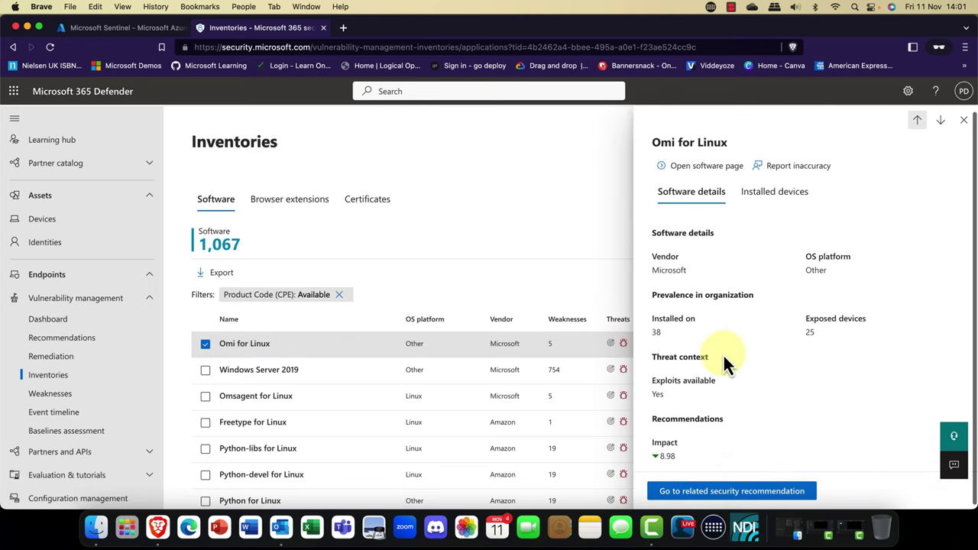
left_click(774, 205)
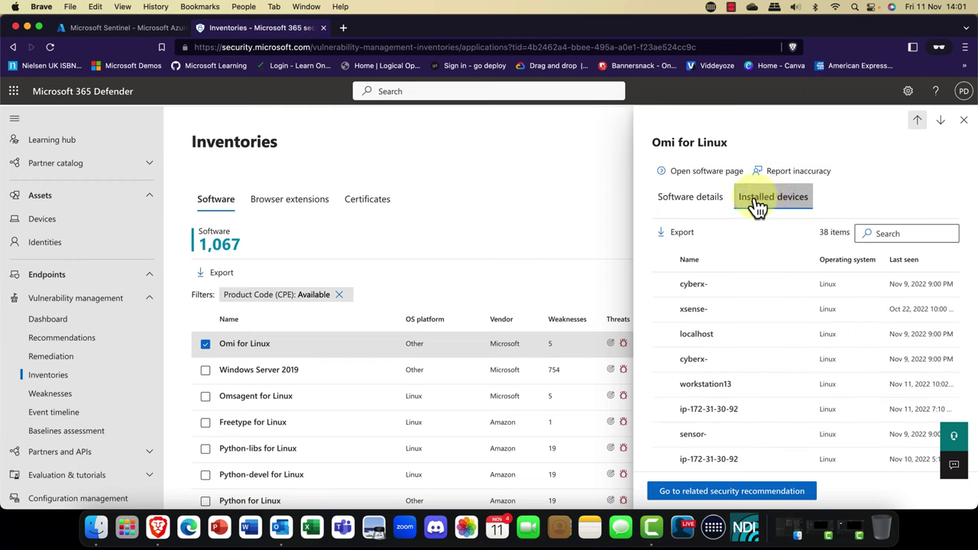
left_click(699, 206)
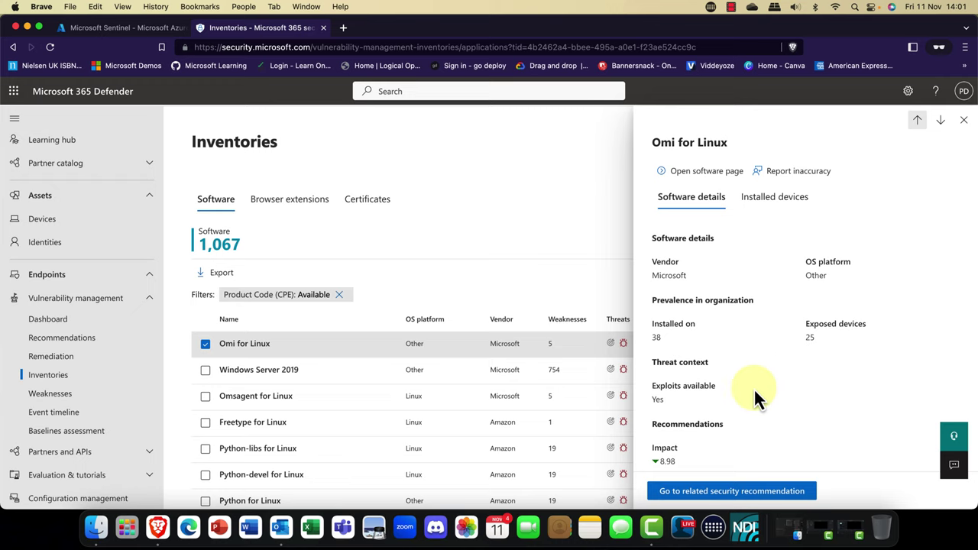
Jump to Omi for Linux's related recommendation, then open the Weaknesses vulnerability list.
left_click(753, 493)
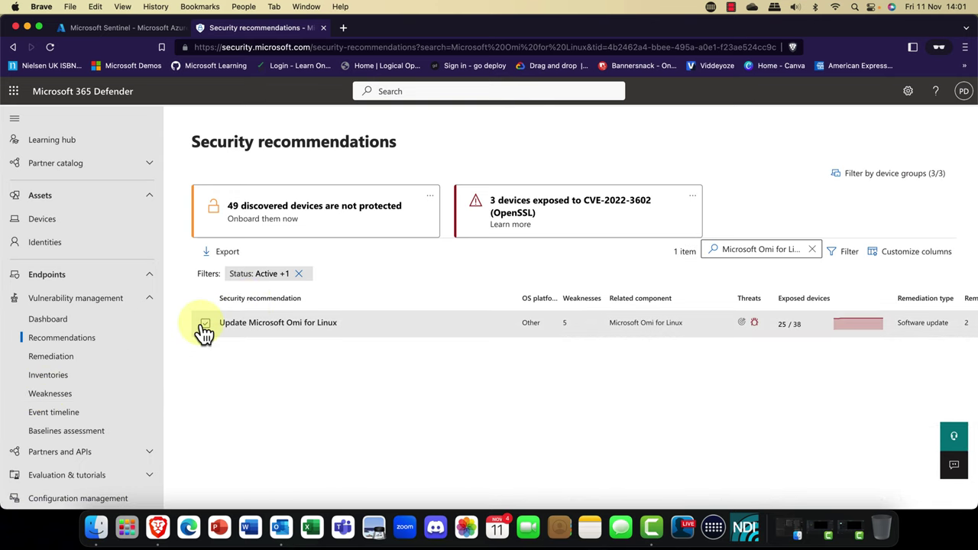
left_click(69, 399)
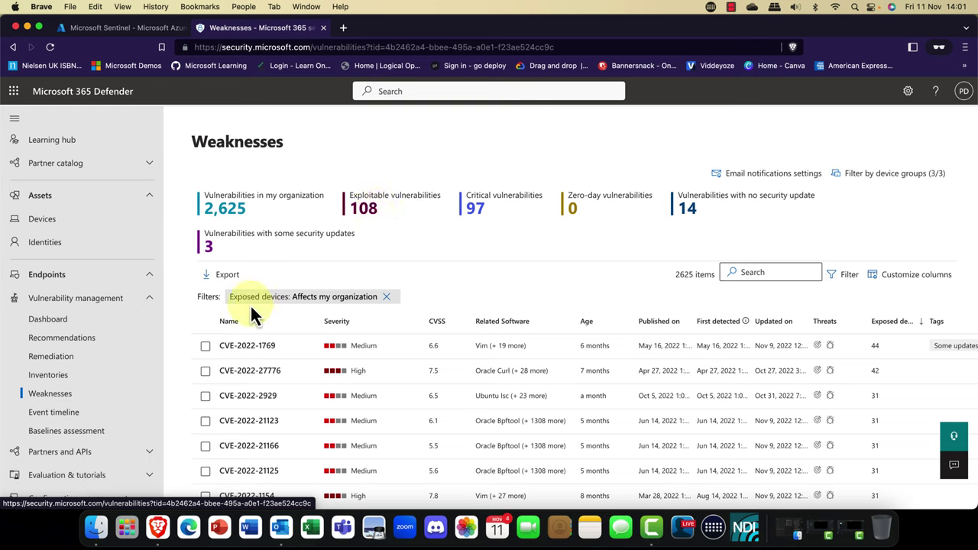
Inspect CVE-2022-27776 and its exposed devices, then open its 8 related recommendations and select Amazon Libcurl.
left_click(254, 372)
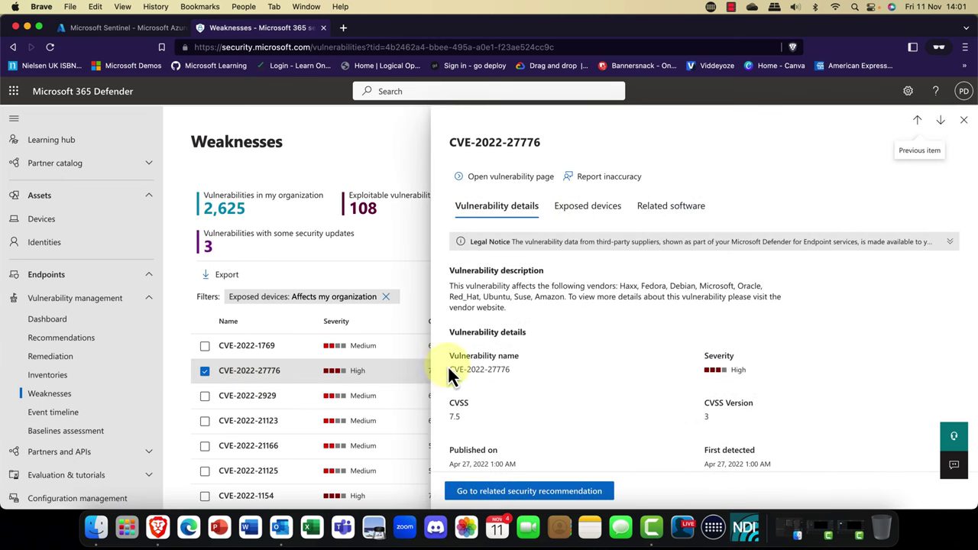
scroll(486, 322, "down", 5)
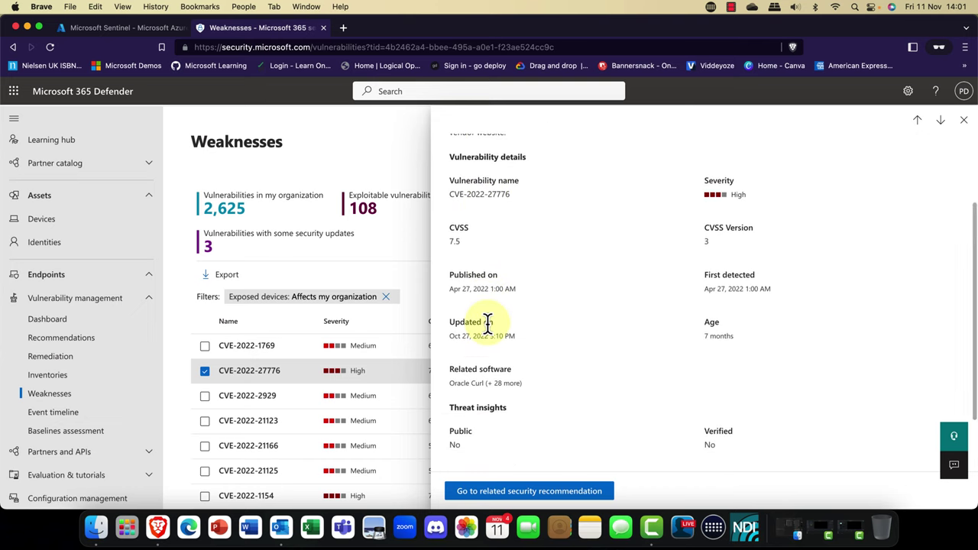
scroll(487, 323, "down", 3)
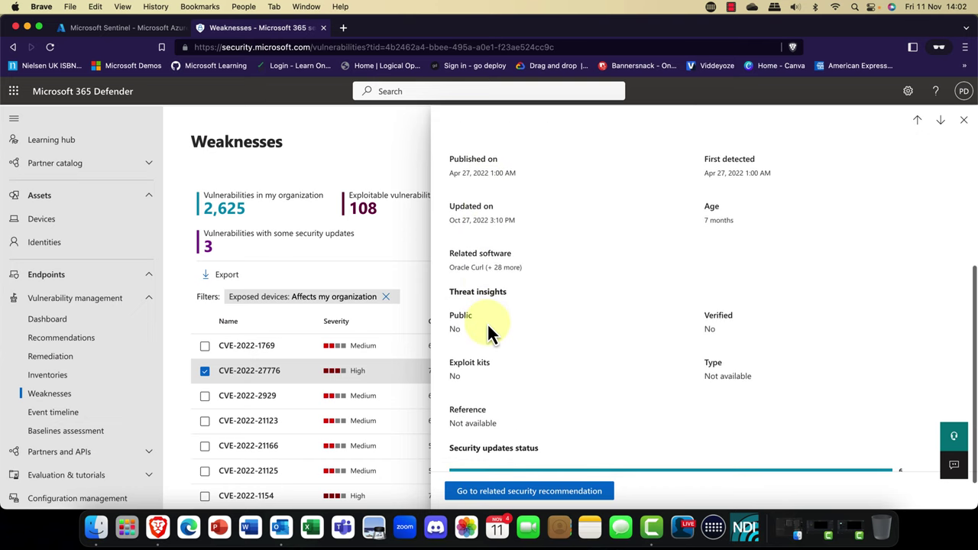
scroll(487, 323, "down", 1)
scroll(487, 322, "up", 8)
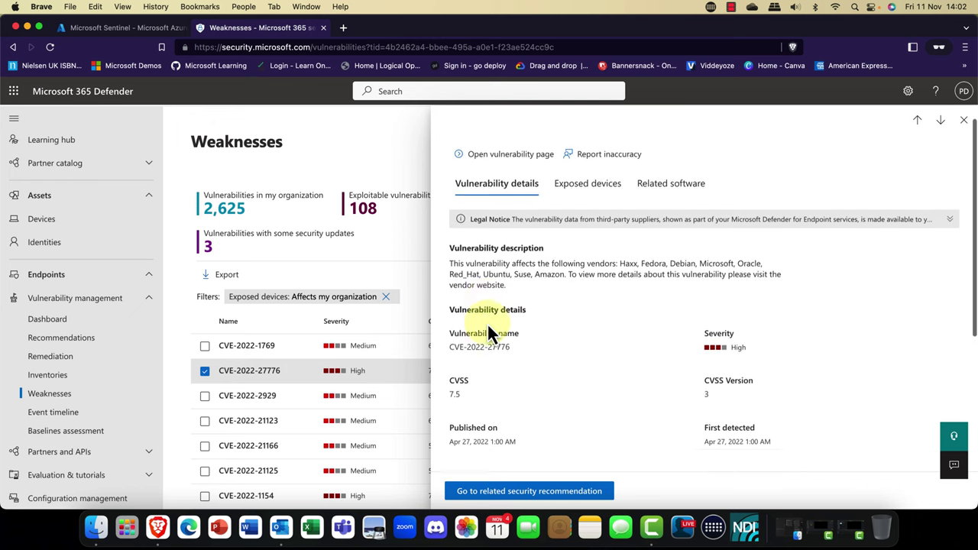
scroll(487, 322, "up", 1)
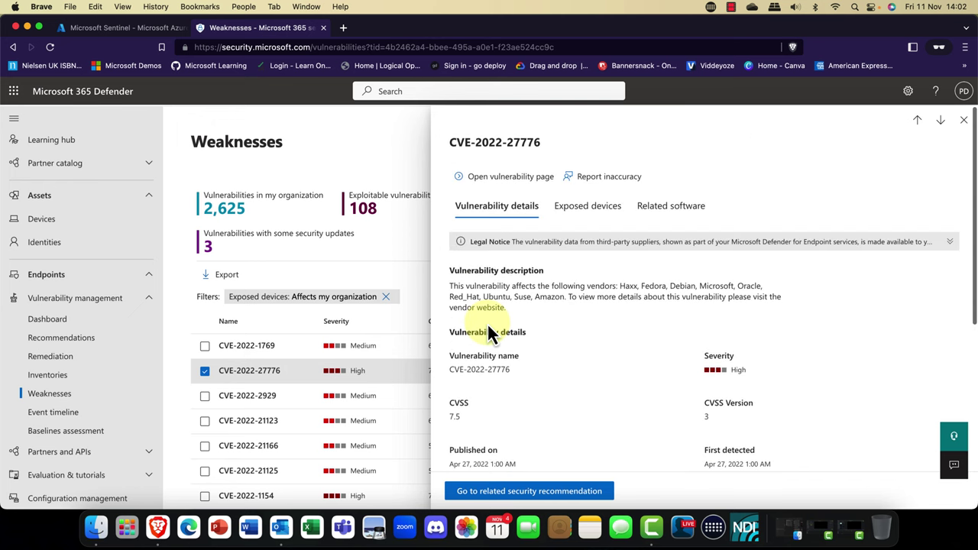
left_click(589, 217)
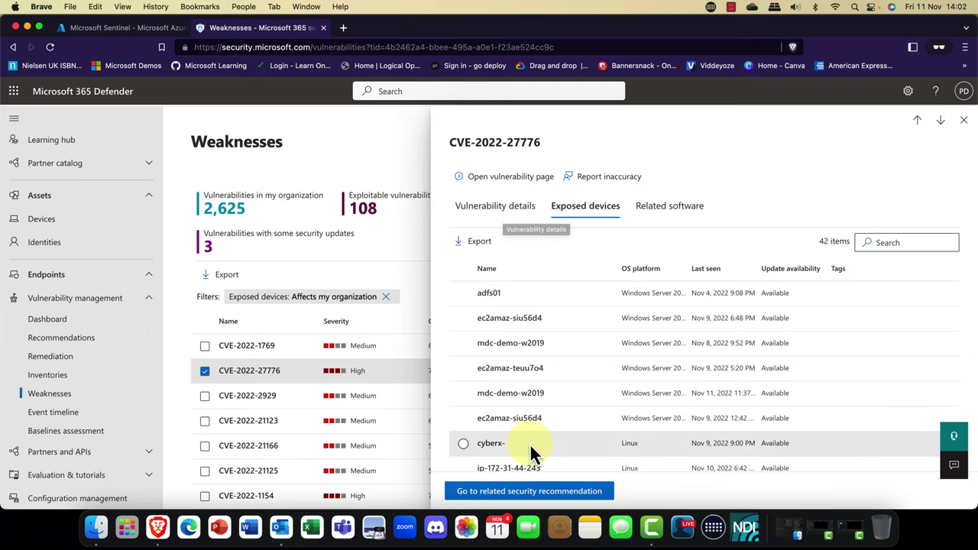
left_click(534, 493)
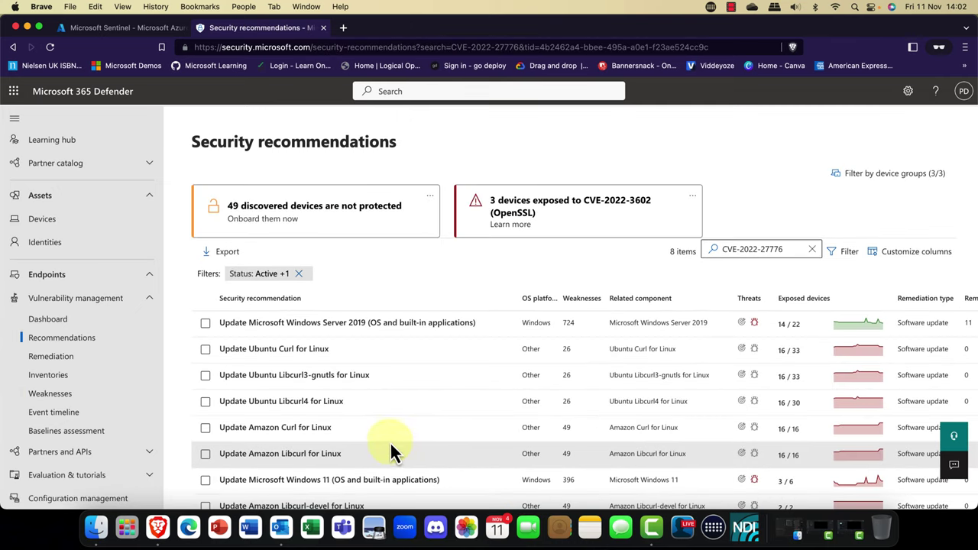
left_click(206, 455)
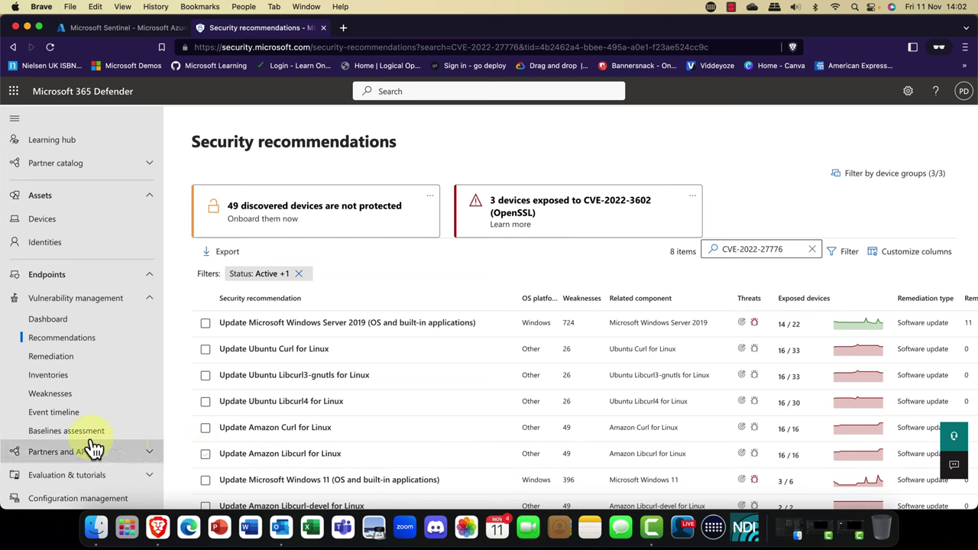
Leave Baselines assessment and open the Incidents queue under Incidents & alerts.
left_click(15, 430)
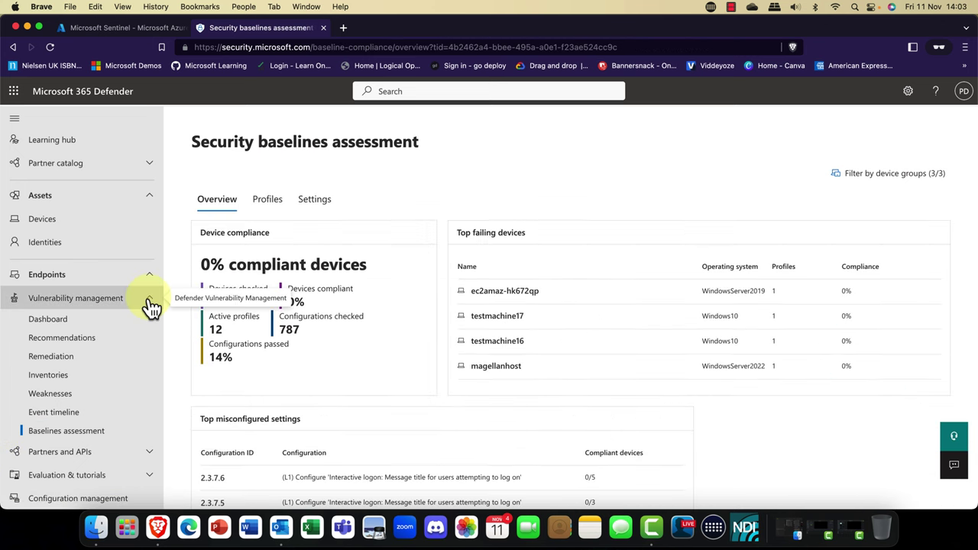
left_click(150, 299)
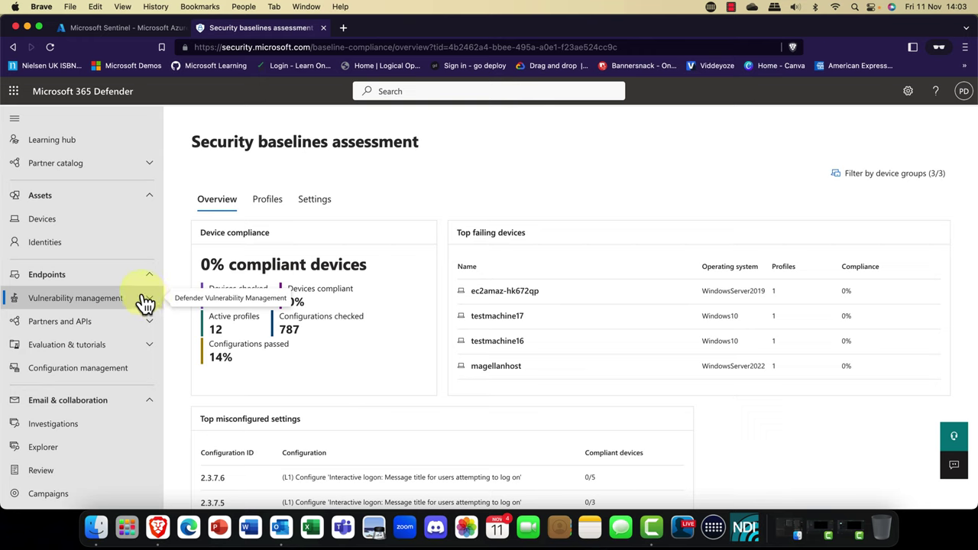
scroll(145, 301, "up", 3)
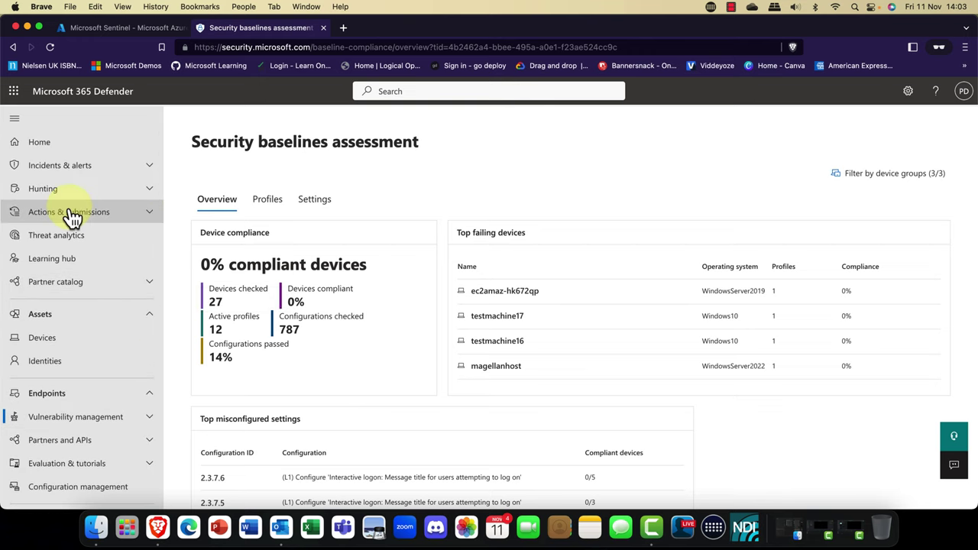
left_click(67, 174)
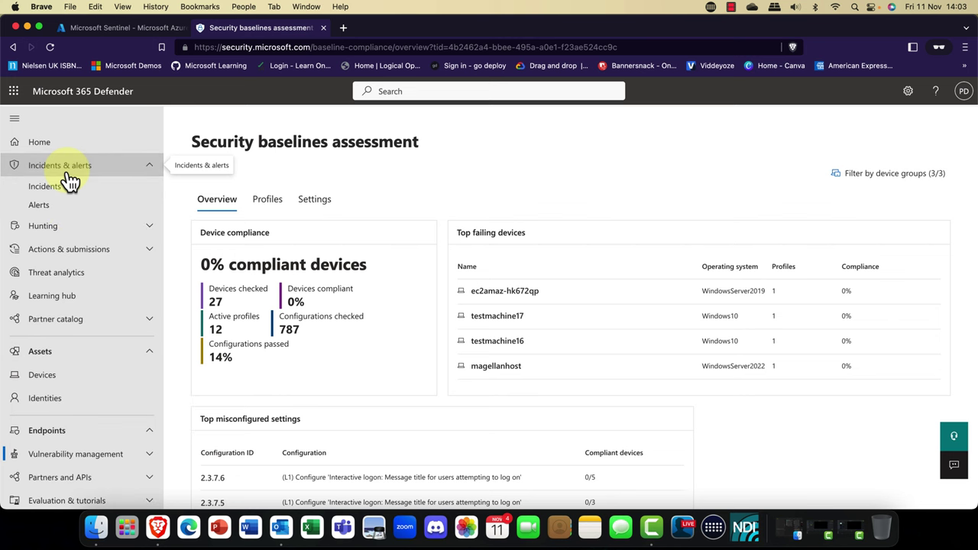
left_click(60, 197)
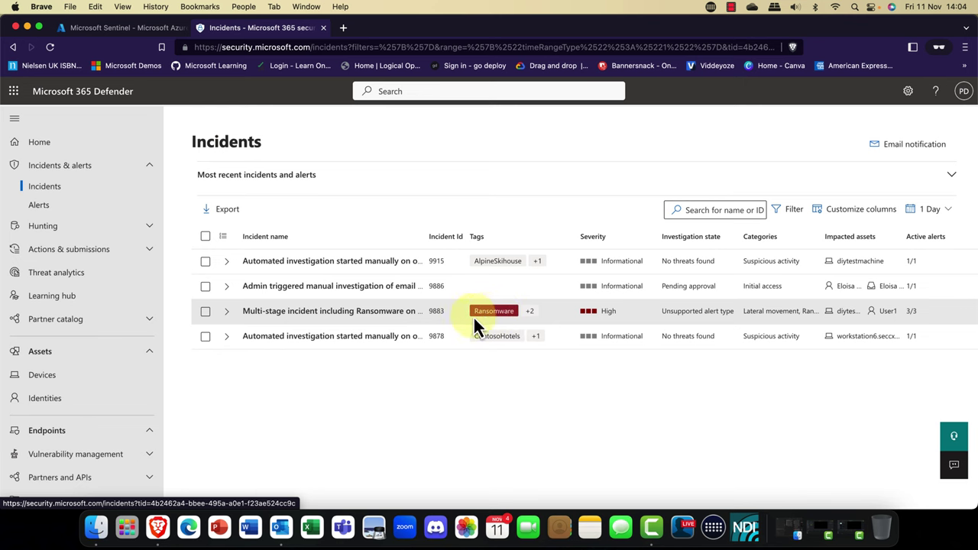
Review the Ransomware behavior alert's process tree, then pan the Anomalous connection to device alert's graph.
left_click(336, 316)
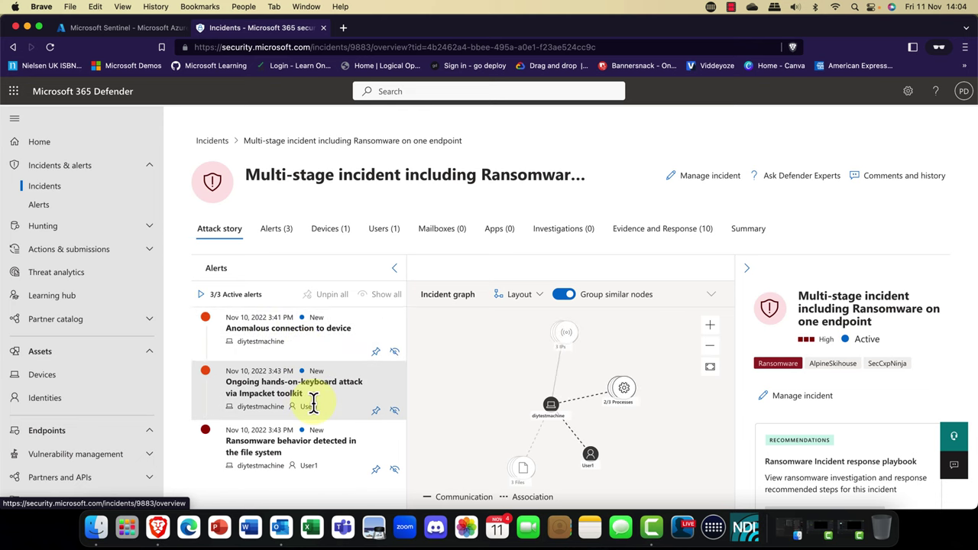
left_click(282, 452)
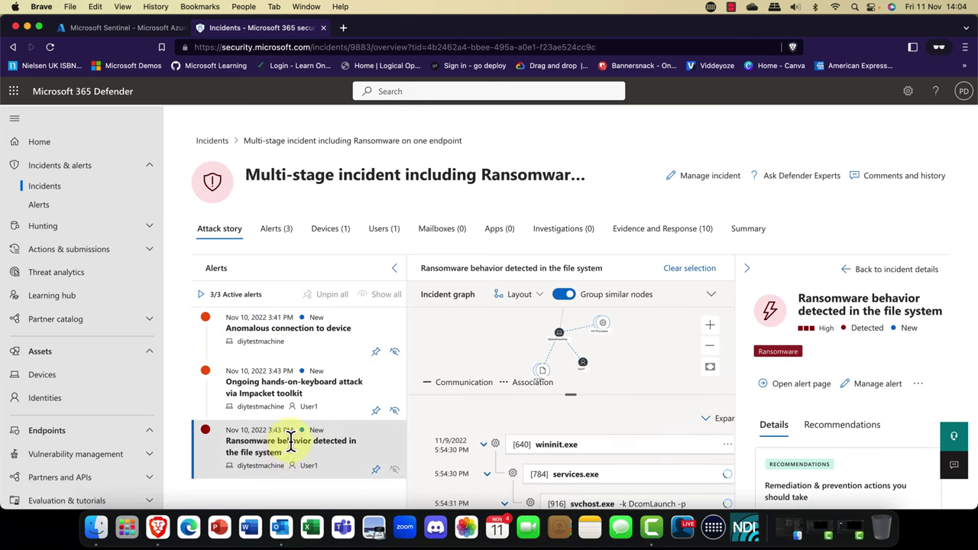
scroll(518, 462, "down", 4)
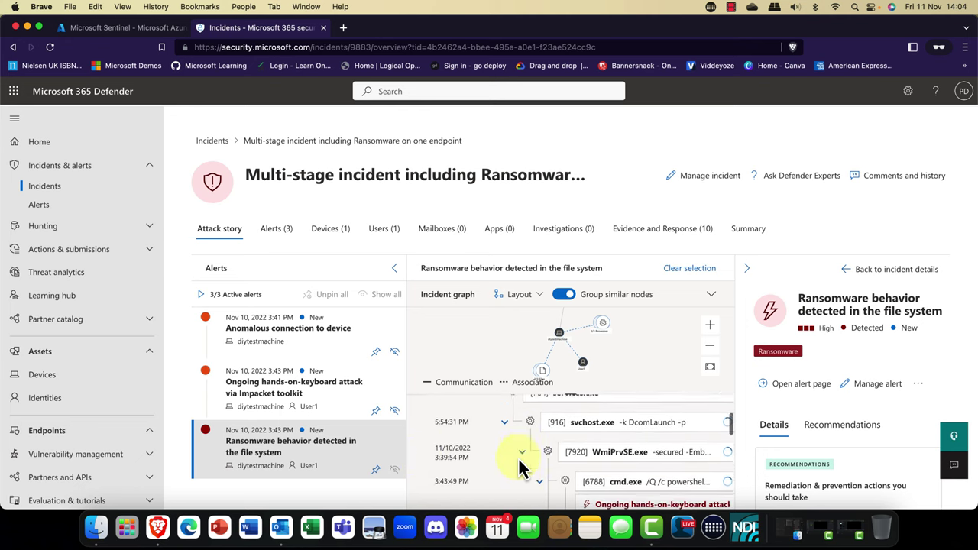
scroll(557, 453, "down", 5)
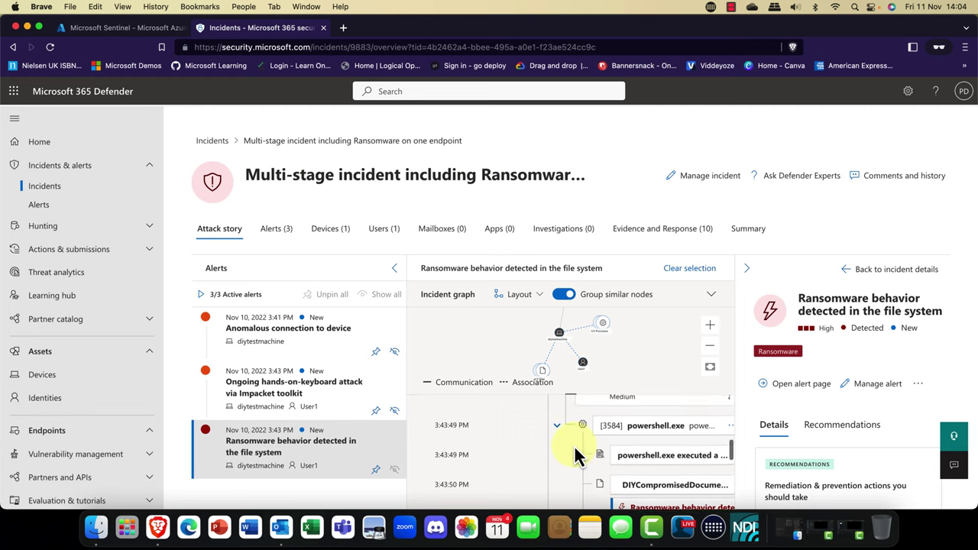
scroll(521, 452, "down", 3)
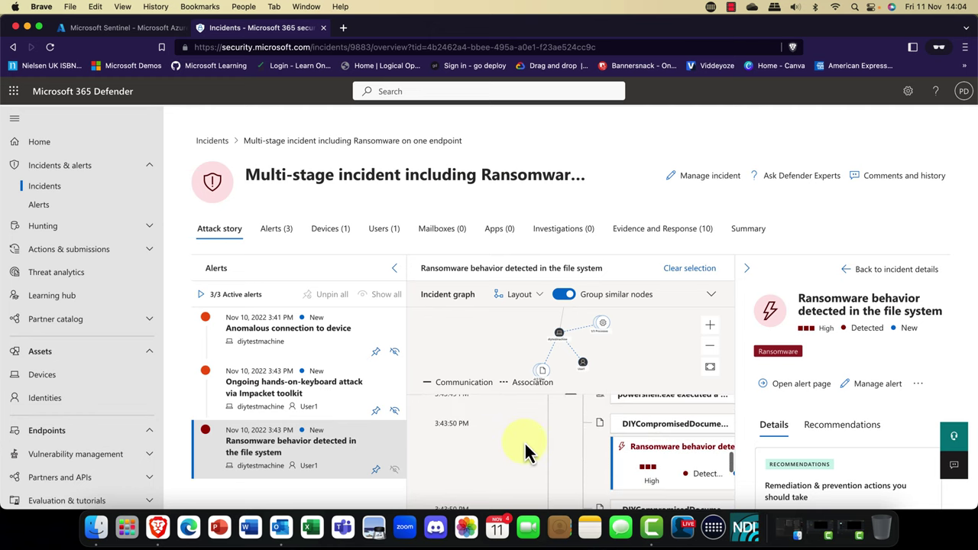
scroll(526, 451, "down", 2)
scroll(527, 452, "up", 5)
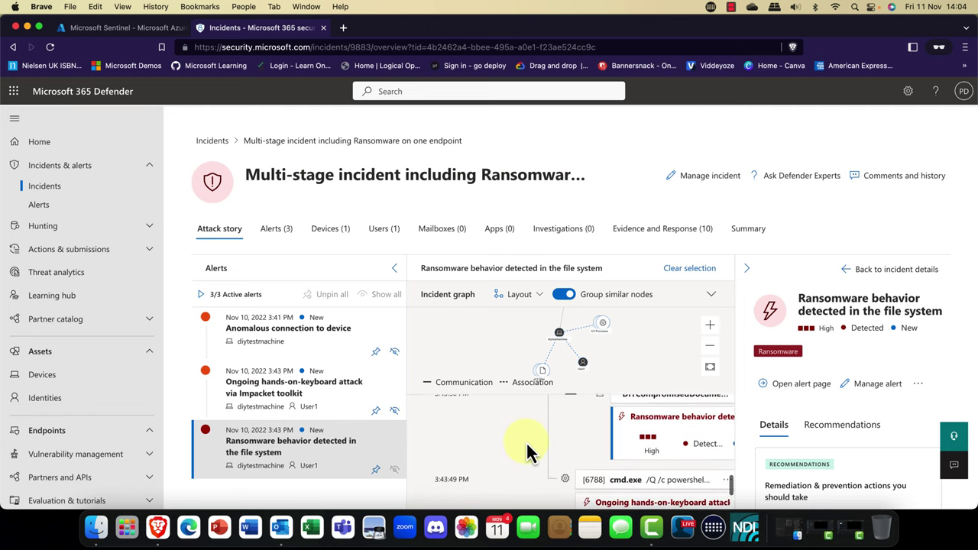
scroll(528, 451, "up", 5)
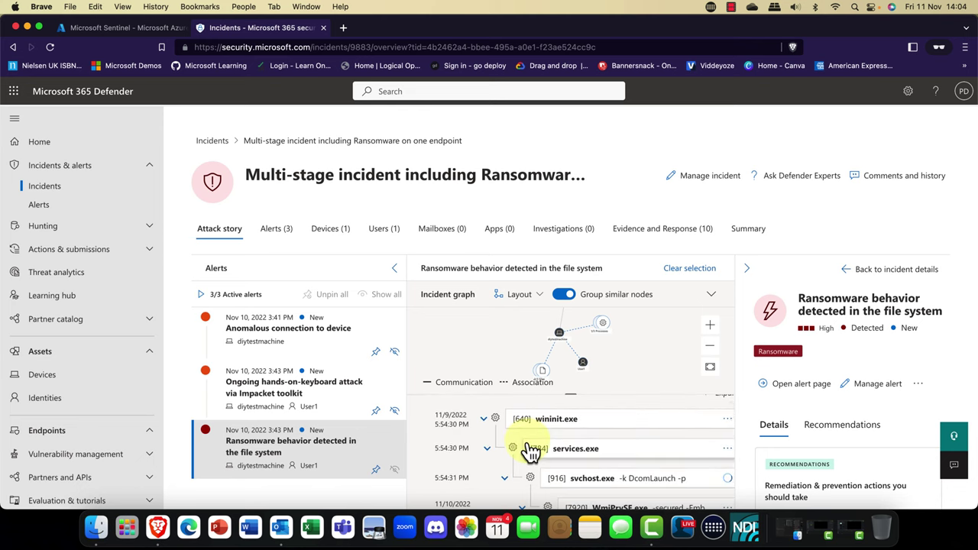
scroll(530, 452, "down", 3)
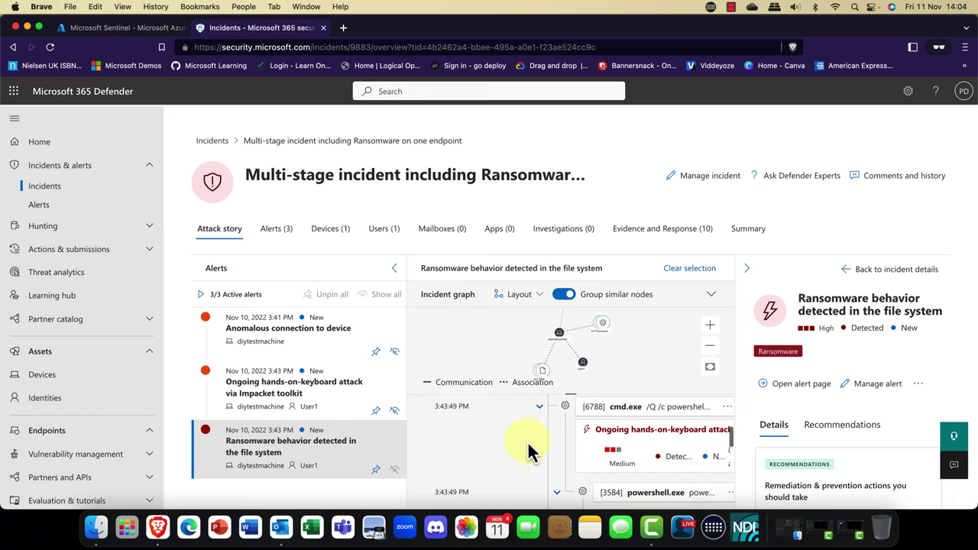
scroll(529, 451, "down", 5)
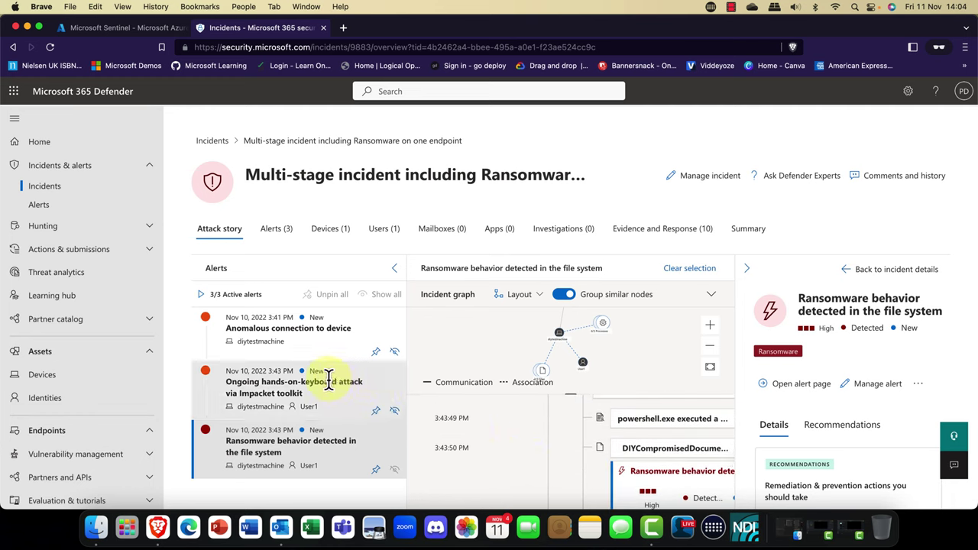
left_click(304, 343)
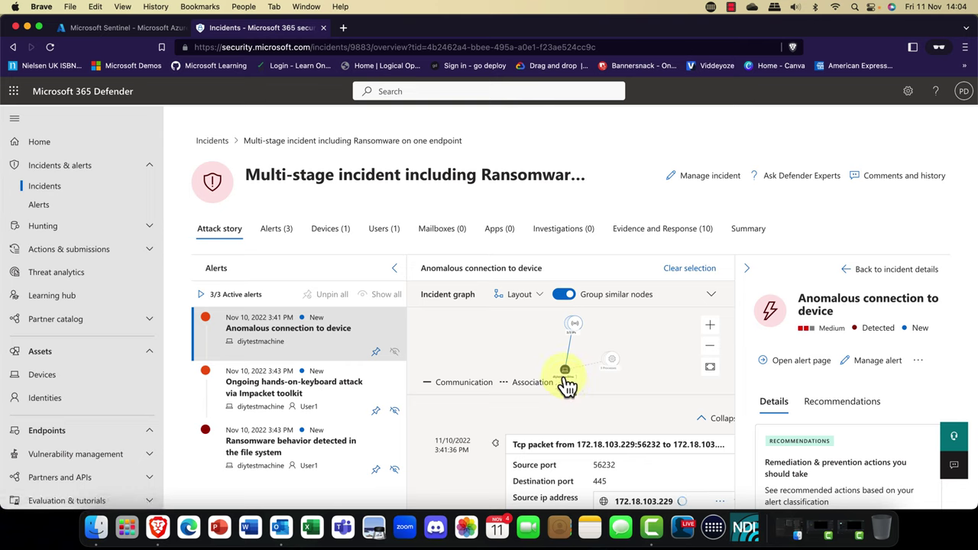
left_click_drag(574, 355, 545, 332)
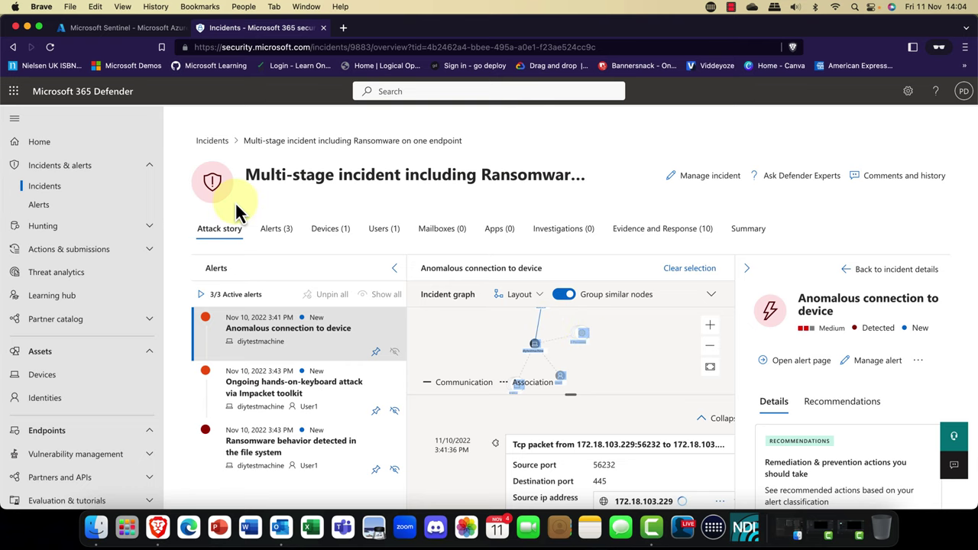
Browse the incident's Alerts (3), Devices (1) and Users (1) tabs, ending on Devices.
left_click(275, 237)
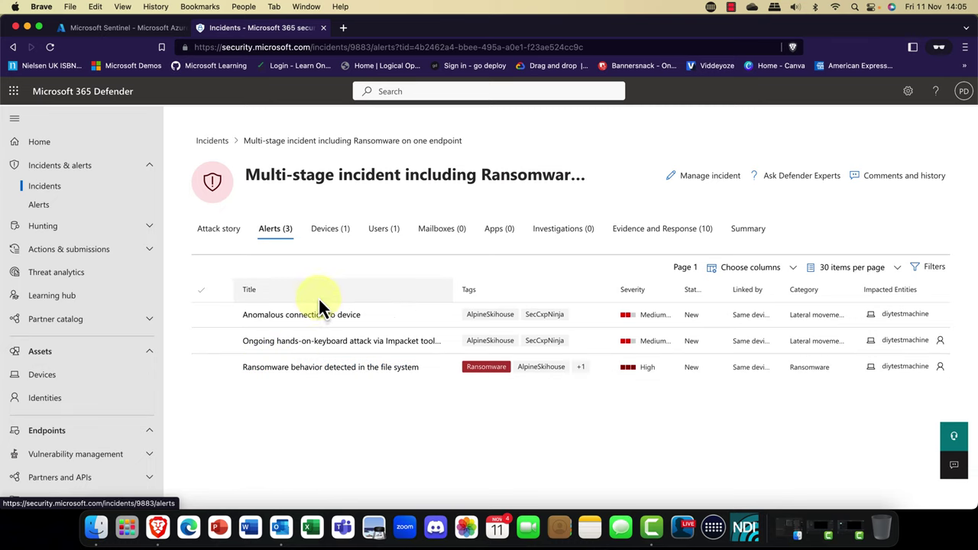
left_click(336, 232)
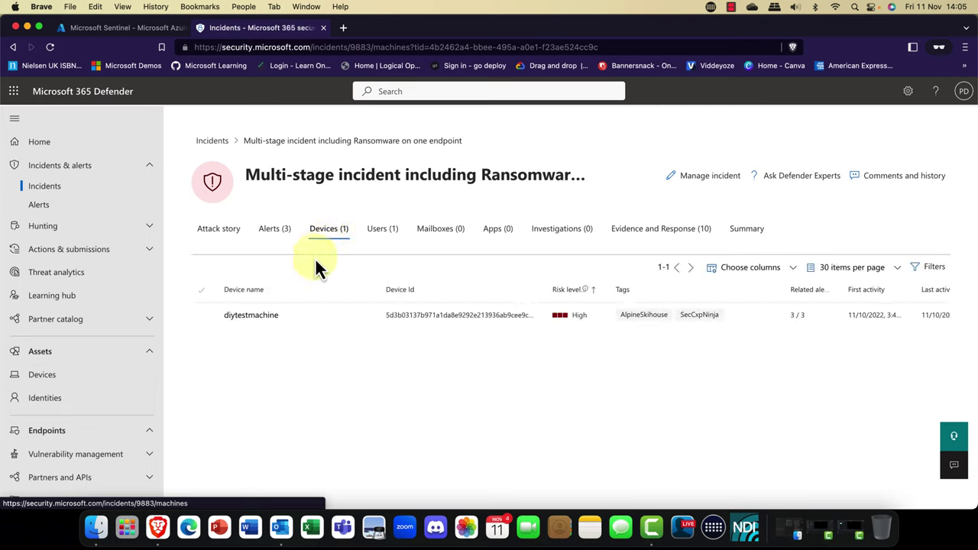
left_click(381, 233)
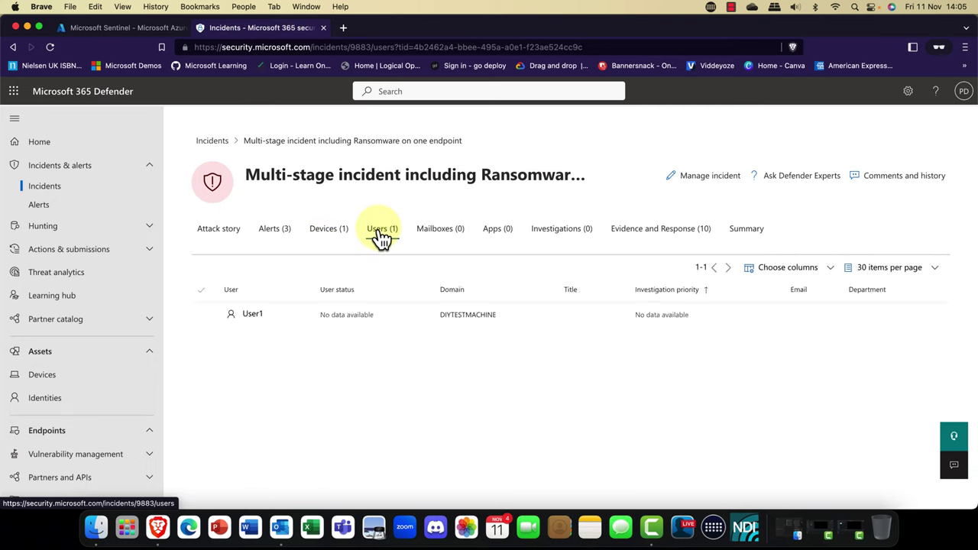
left_click(330, 237)
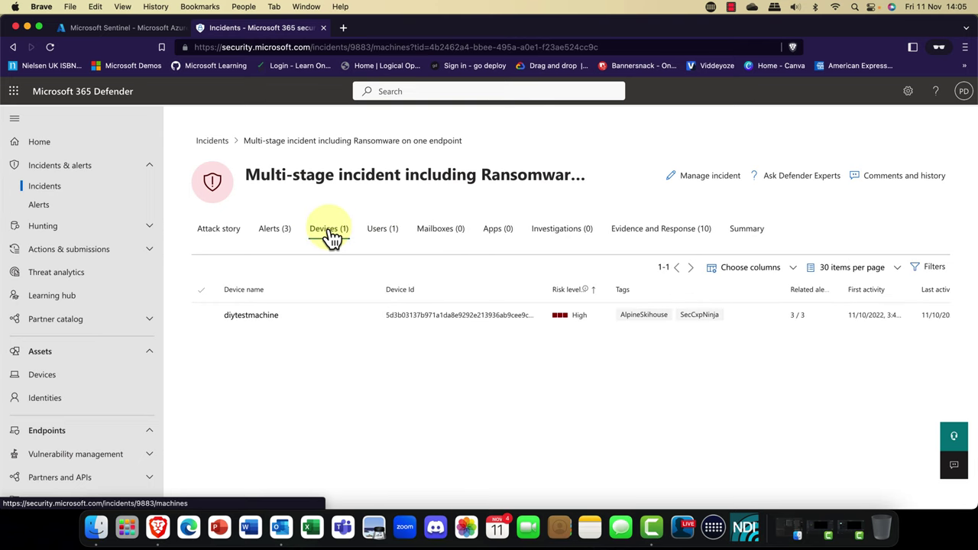
Open diytestmachine's side panel to confirm its ISOLATED tag and list its response actions.
left_click(212, 325)
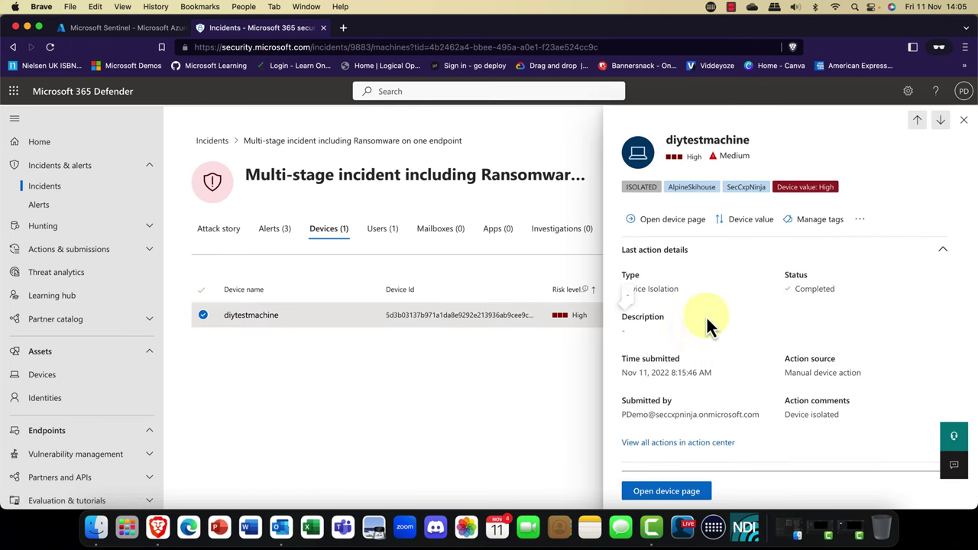
scroll(706, 320, "down", 1)
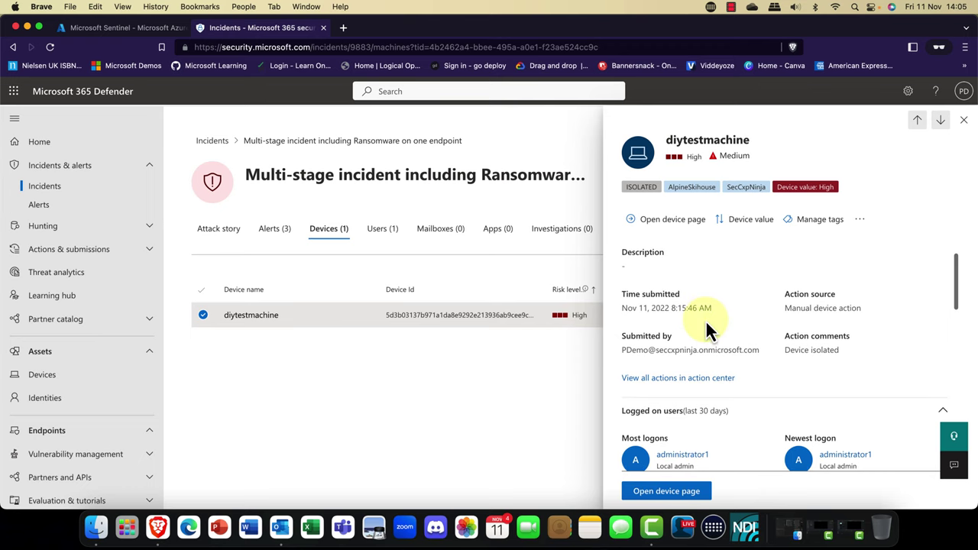
scroll(705, 319, "down", 2)
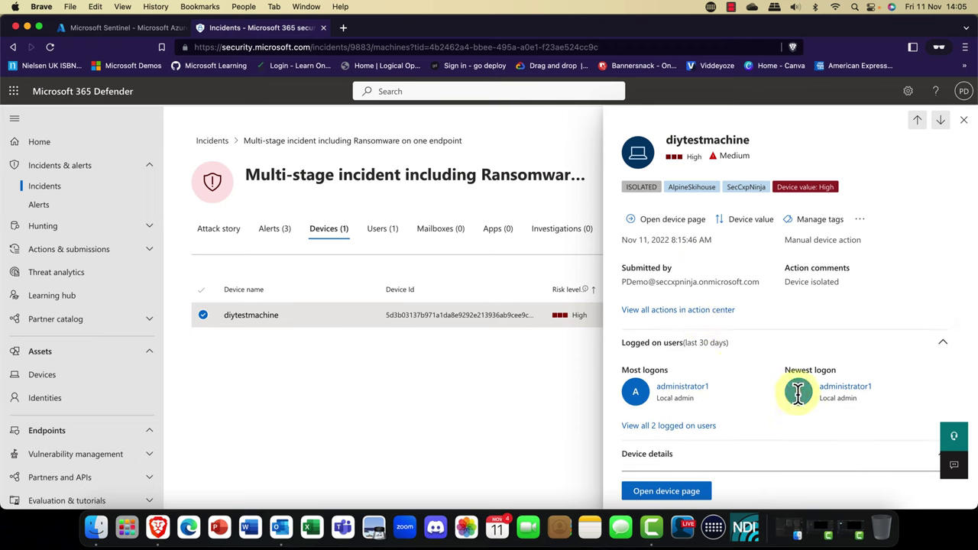
scroll(798, 392, "up", 3)
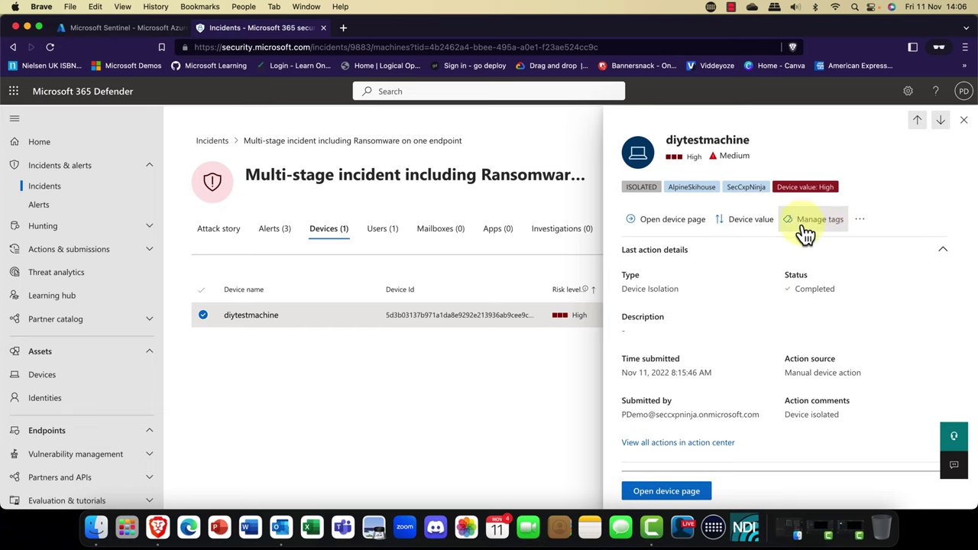
left_click(860, 220)
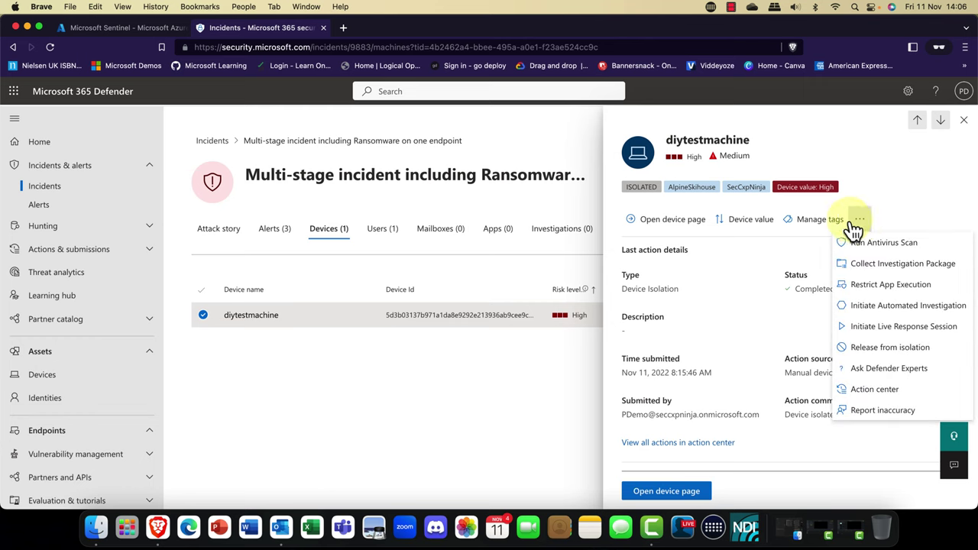
Restrict app execution on diytestmachine with the comment 'restricted' and return to device details.
left_click(911, 297)
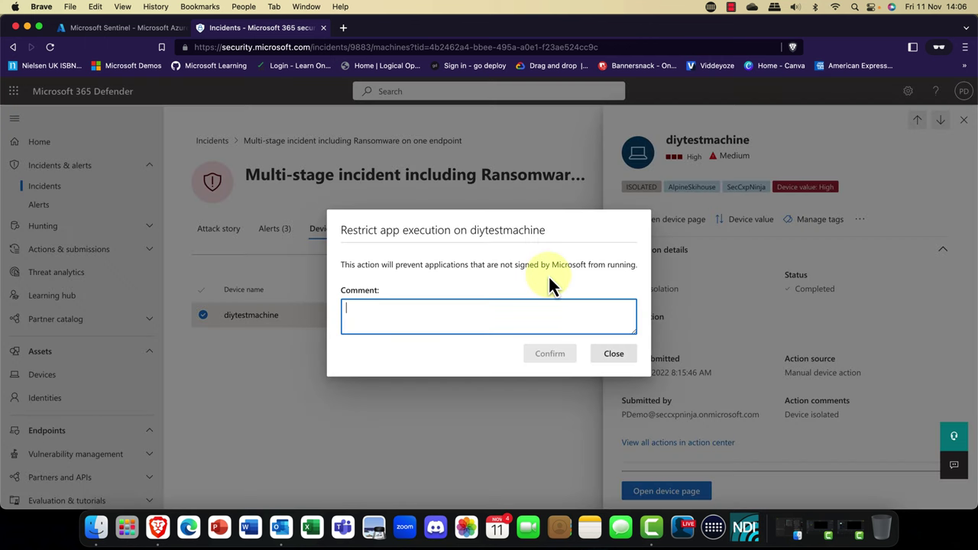
left_click(392, 306)
type("rest")
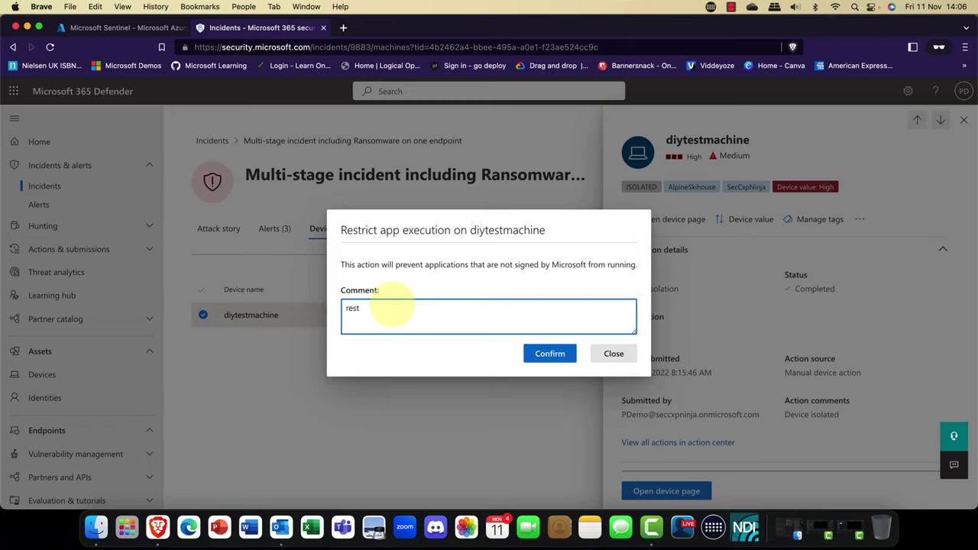
type("ricted")
left_click(544, 354)
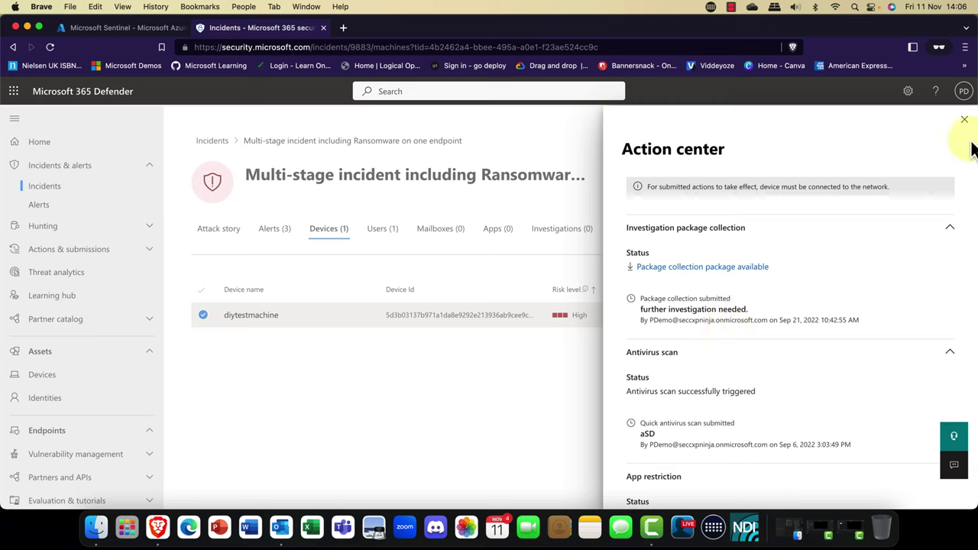
left_click(963, 121)
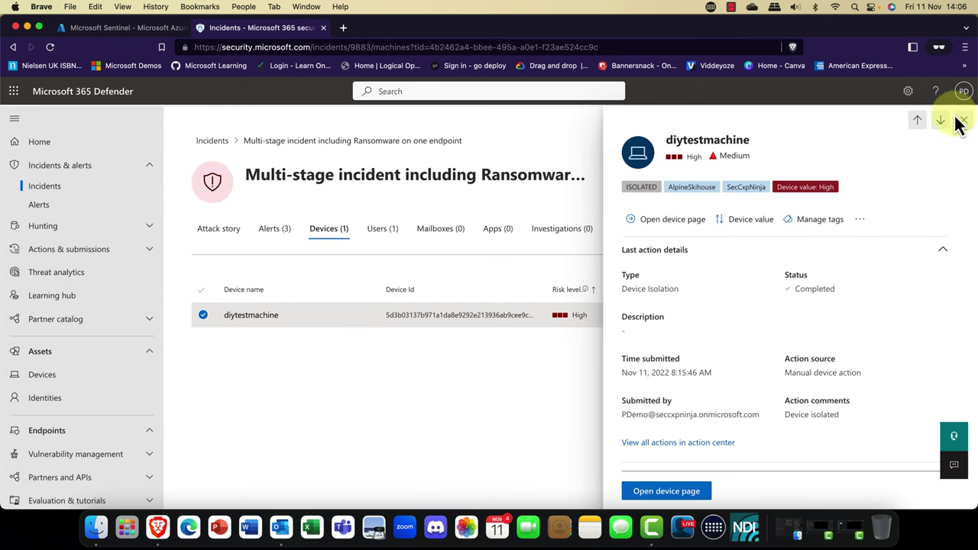
left_click(868, 223)
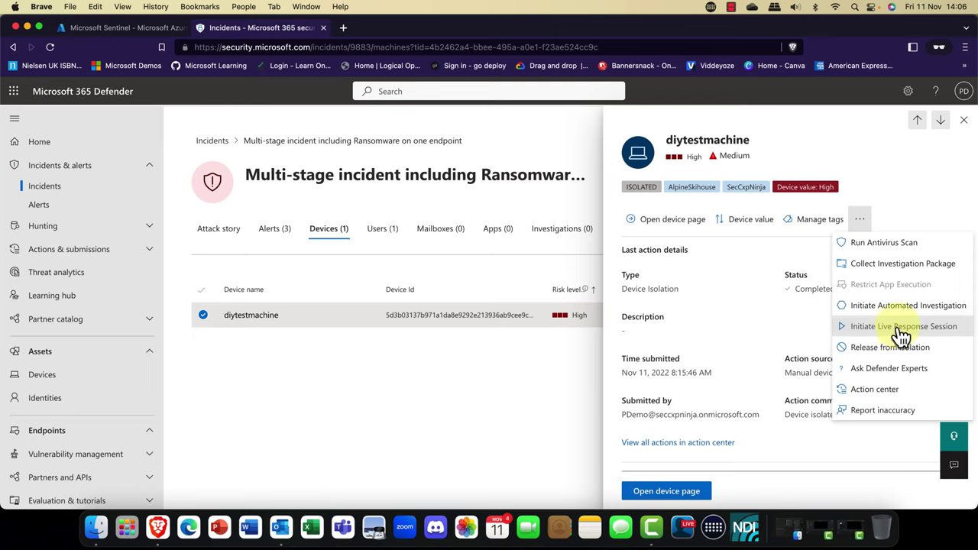
left_click(897, 331)
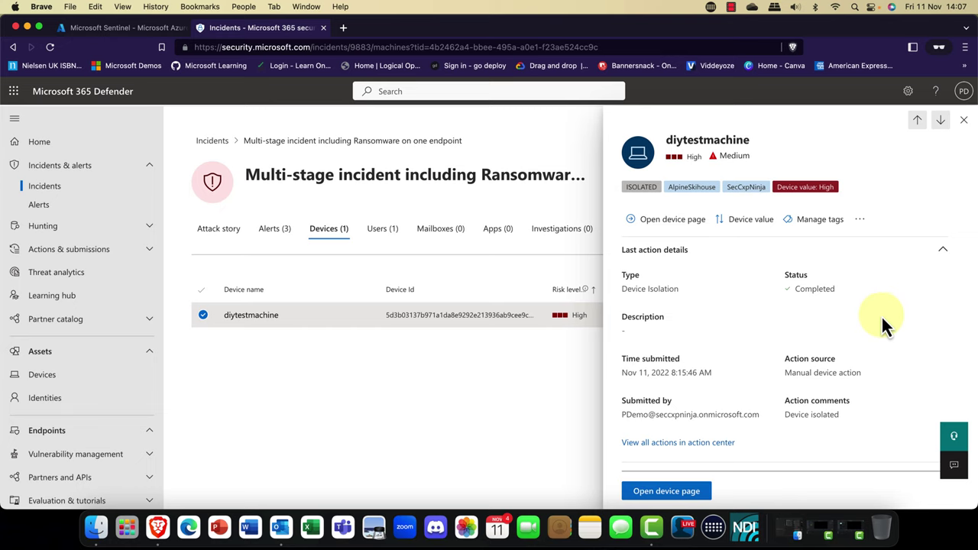
left_click(861, 228)
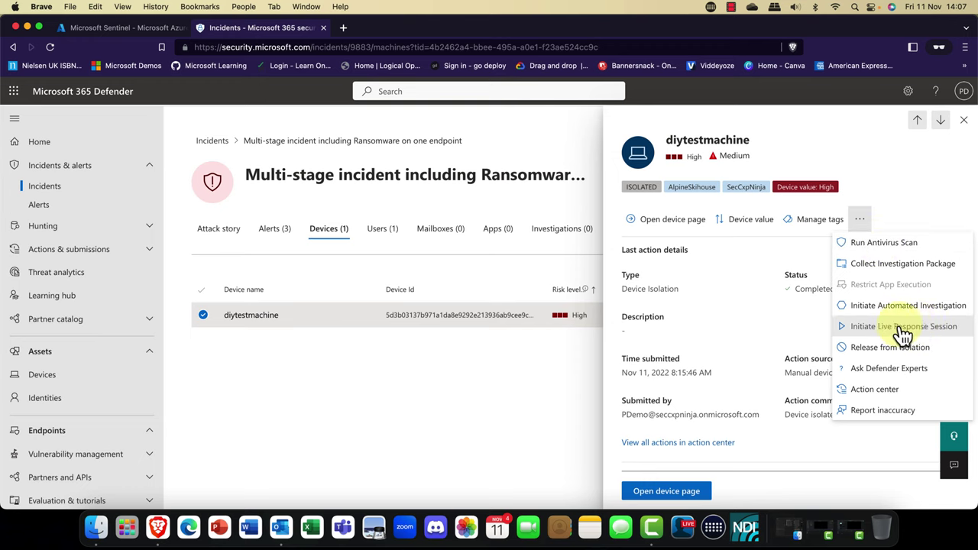
left_click(853, 357)
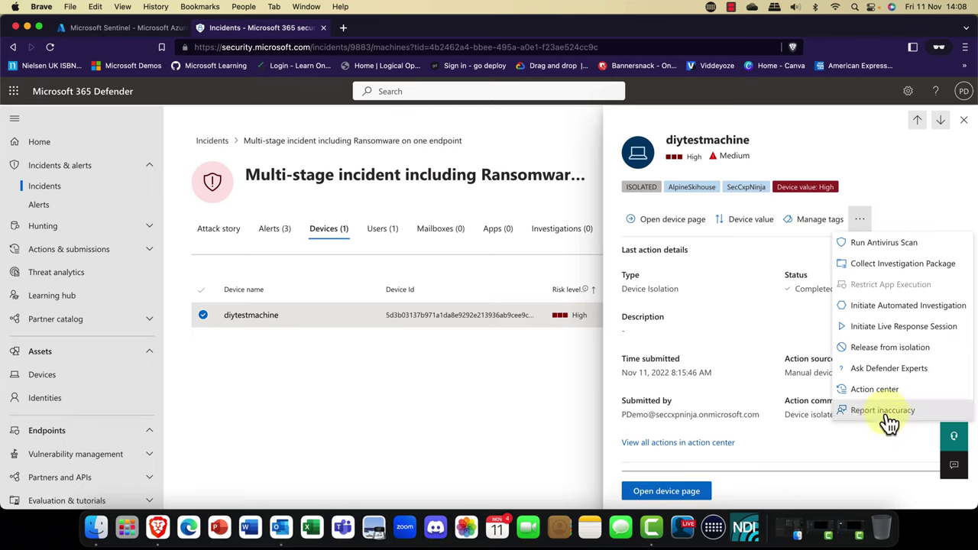
left_click(765, 463)
scroll(762, 458, "down", 3)
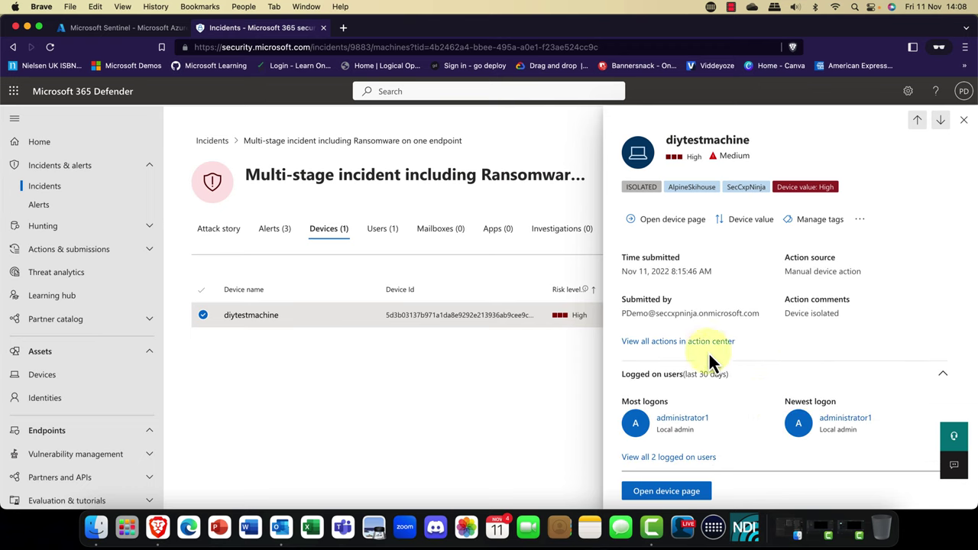
left_click(692, 498)
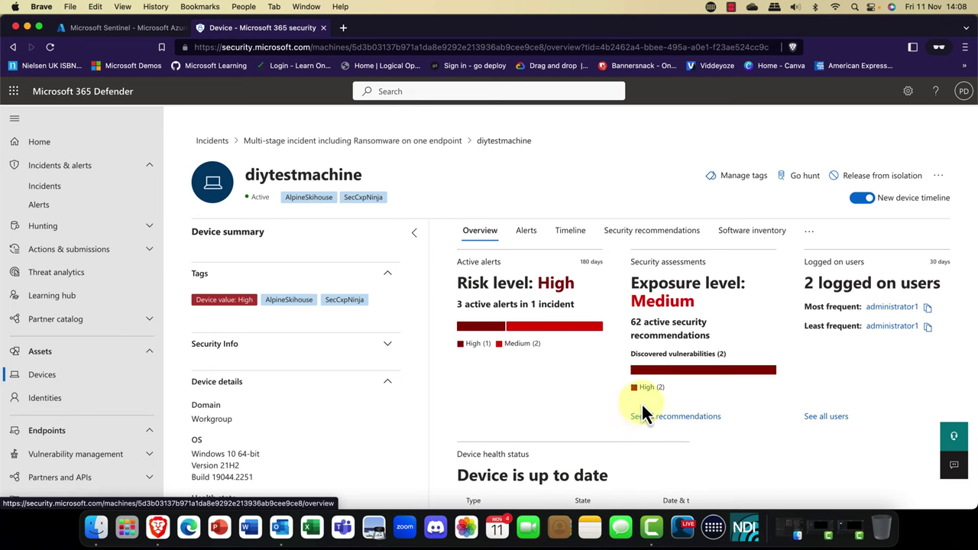
scroll(646, 404, "down", 2)
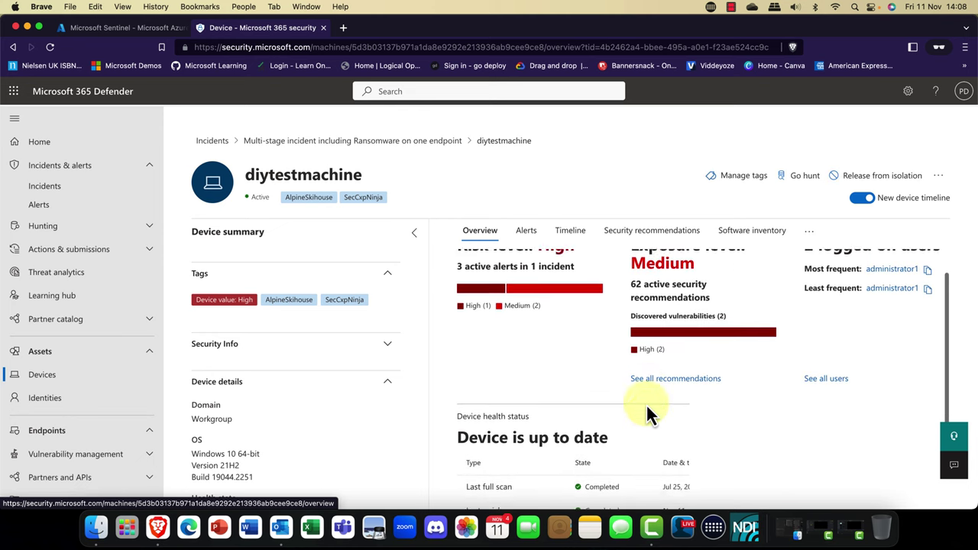
scroll(646, 405, "up", 2)
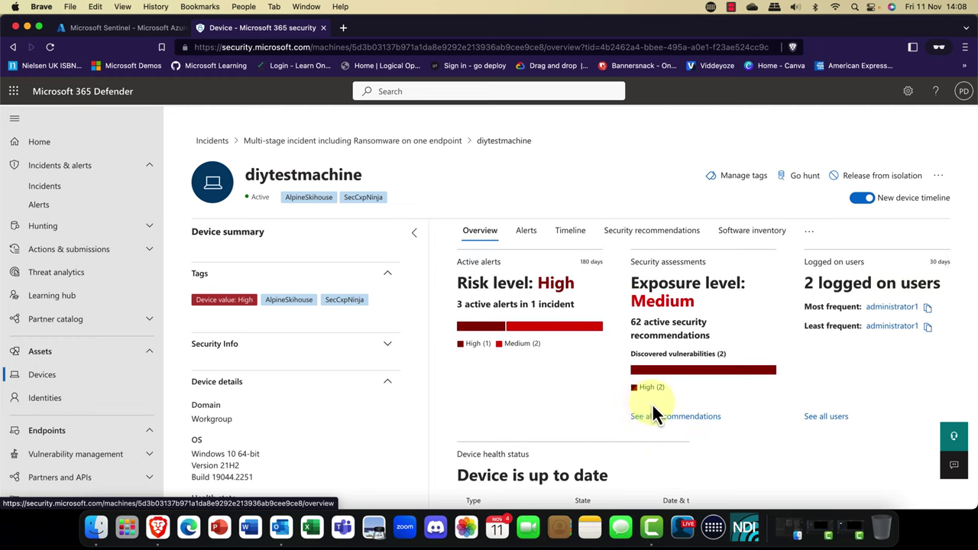
scroll(729, 397, "down", 5)
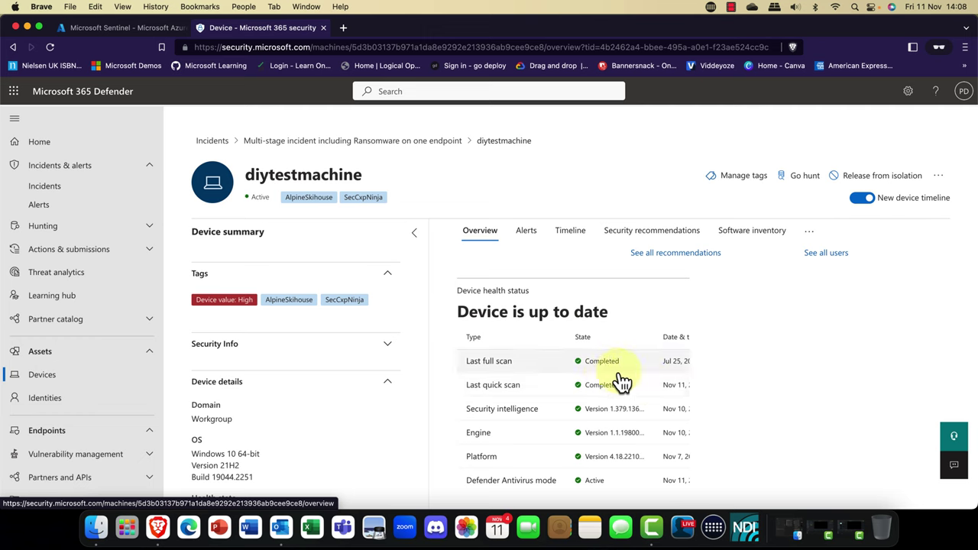
scroll(623, 384, "down", 1)
scroll(624, 388, "up", 5)
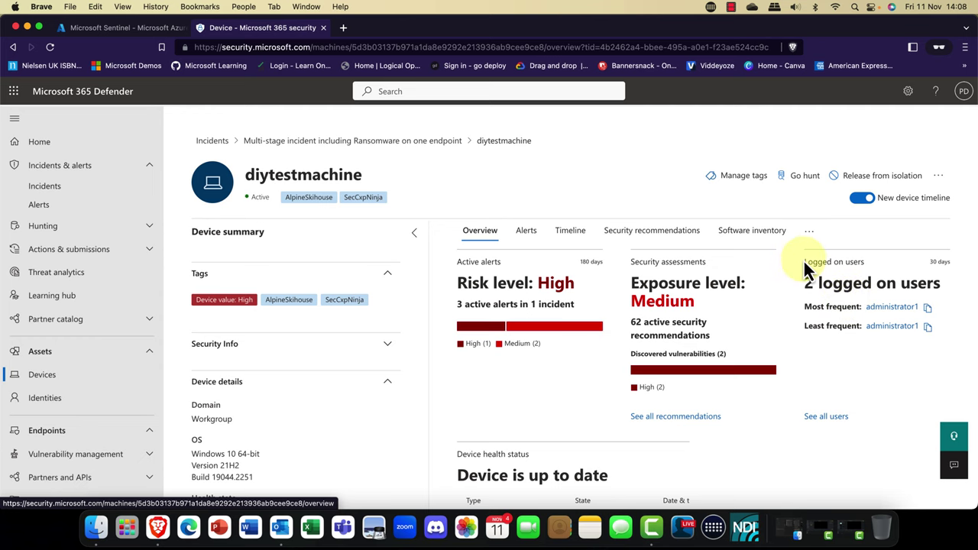
Open the multi-stage ransomware incident's playbook and expand its Containment phase.
left_click(50, 189)
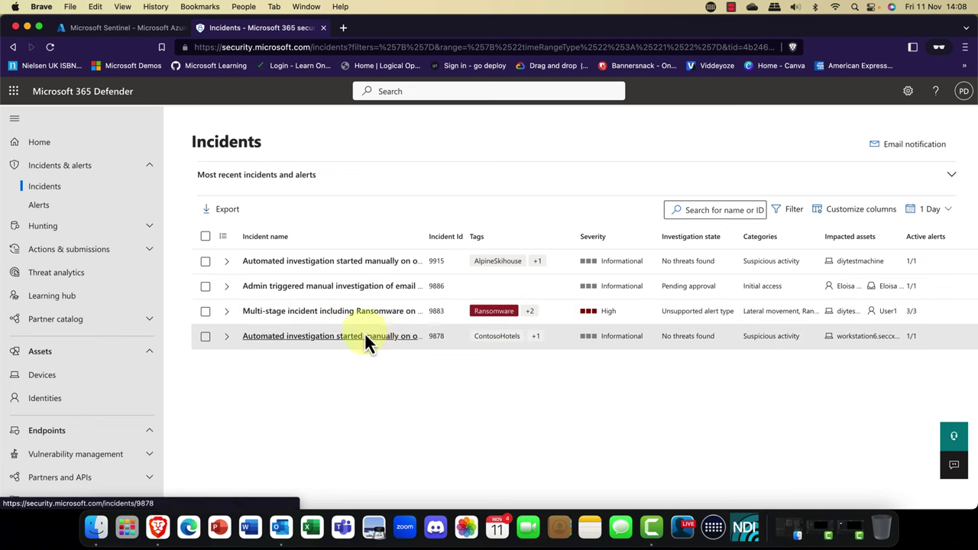
left_click(311, 316)
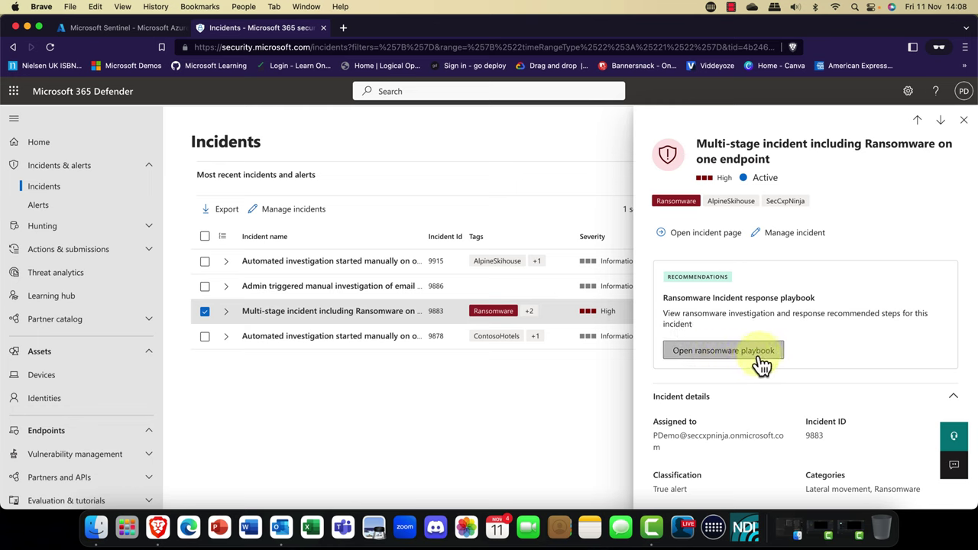
left_click(717, 356)
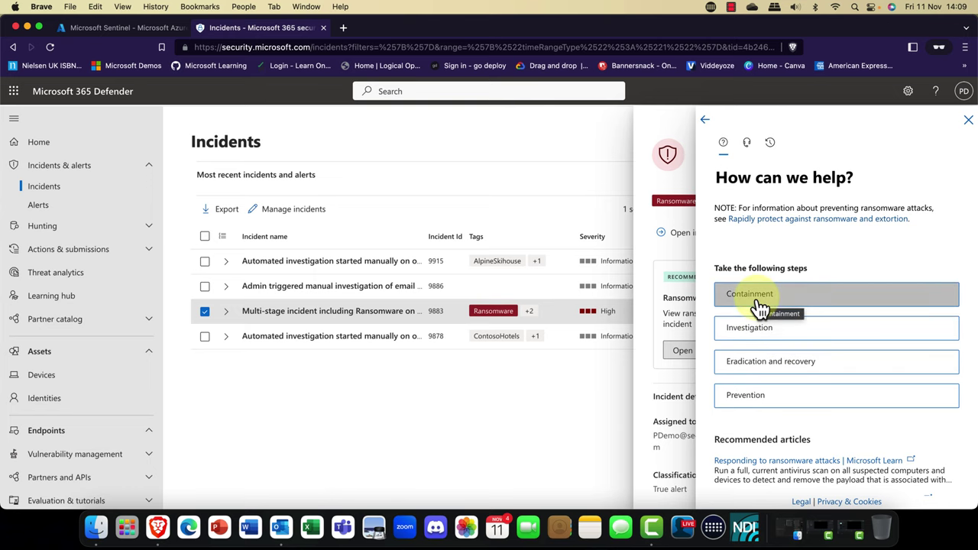
left_click(759, 306)
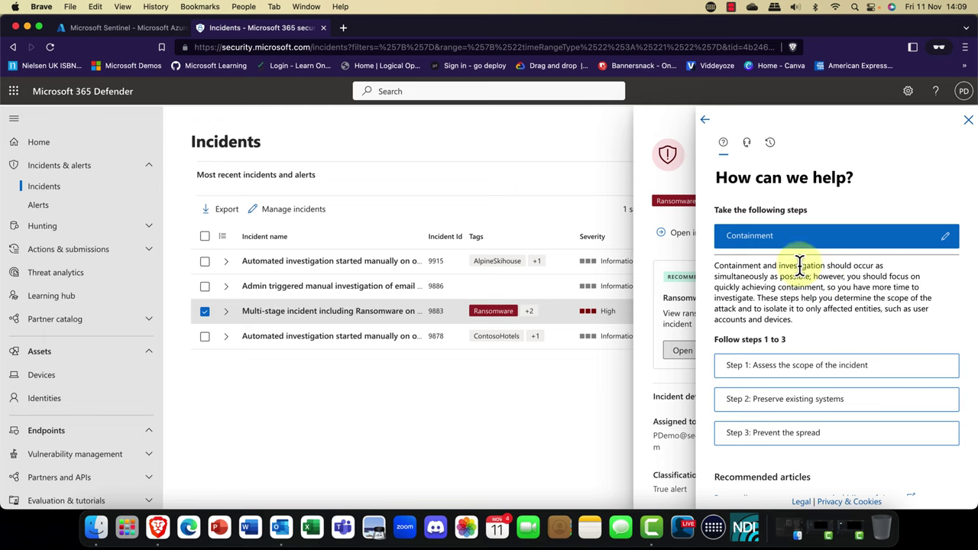
Read Containment Step 1 on assessing the incident scope.
left_click(824, 370)
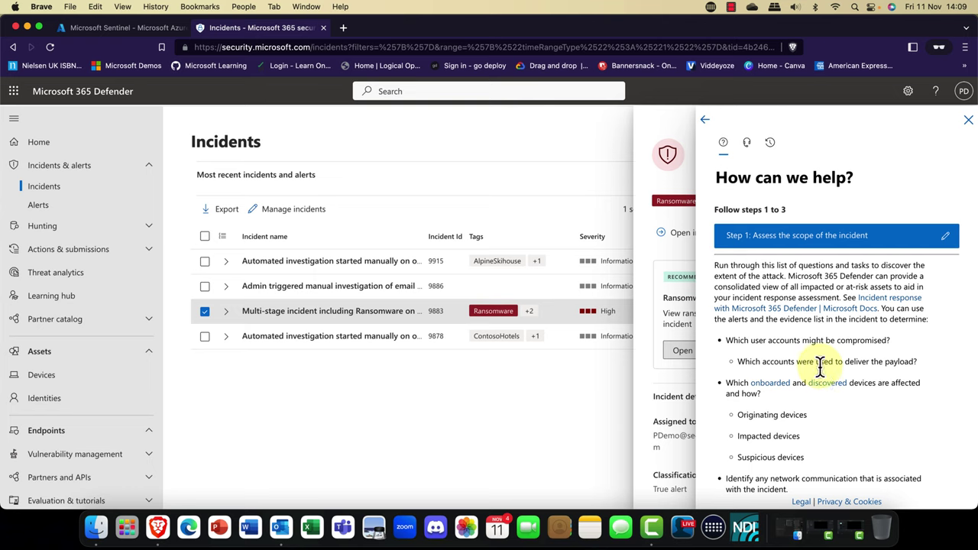
scroll(819, 367, "down", 1)
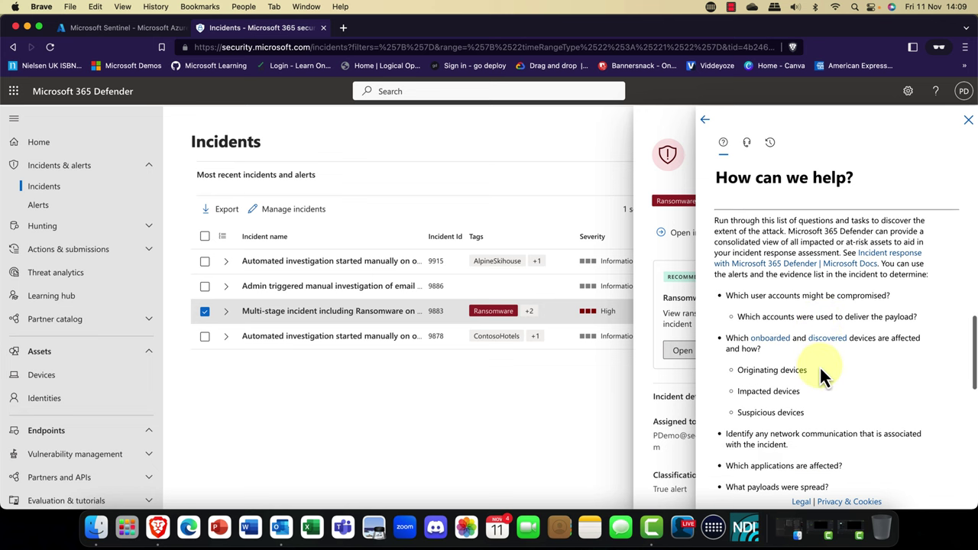
scroll(819, 371, "up", 2)
left_click(816, 283)
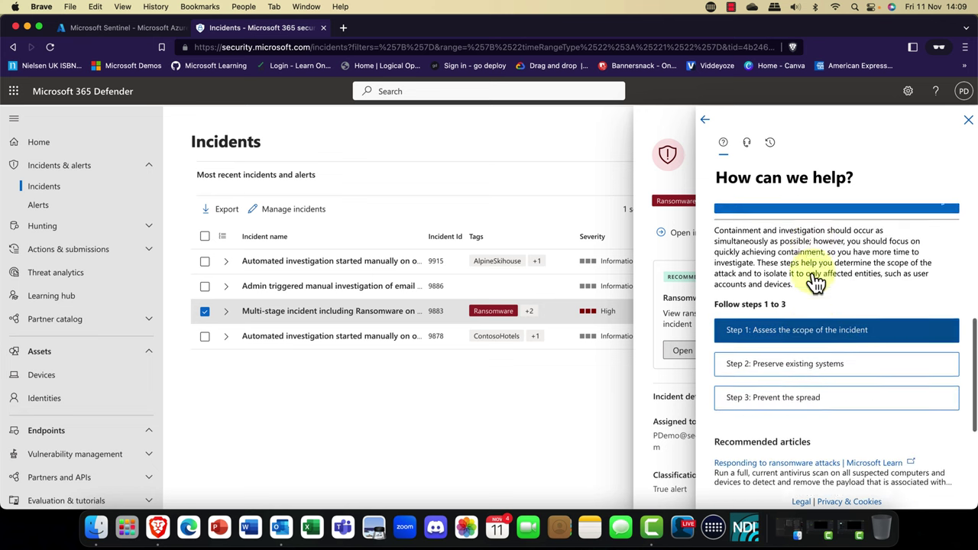
scroll(802, 306, "up", 1)
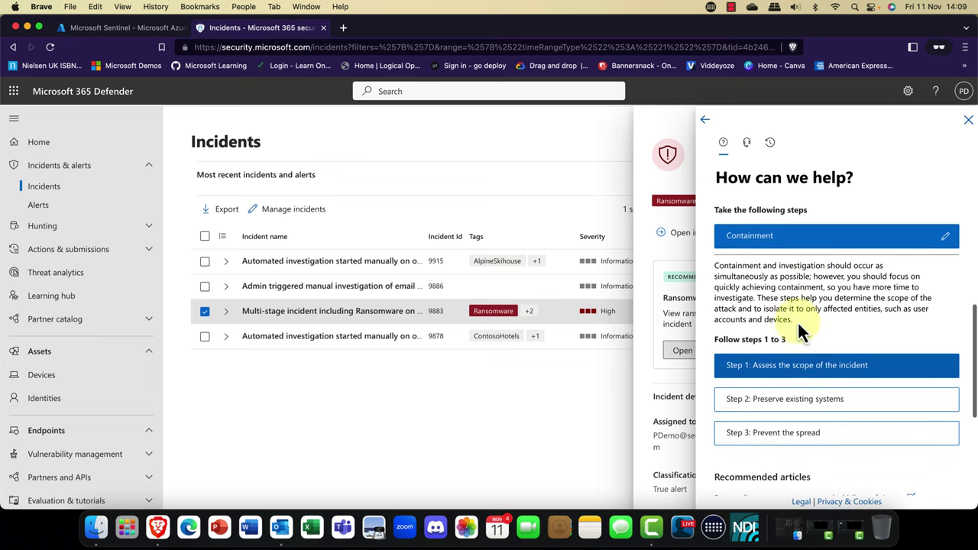
Read Step 2, preserve existing systems, and Step 3, prevent the spread.
left_click(787, 399)
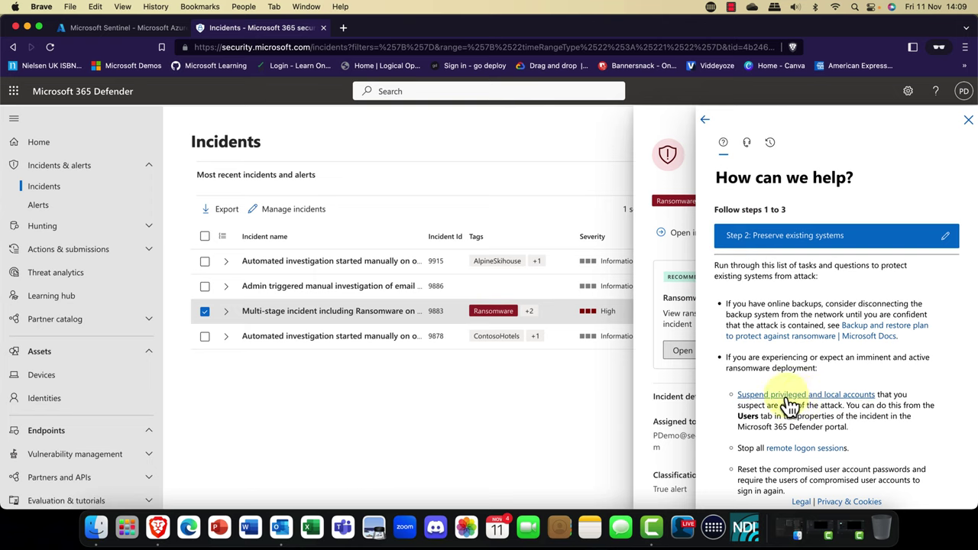
scroll(803, 401, "down", 3)
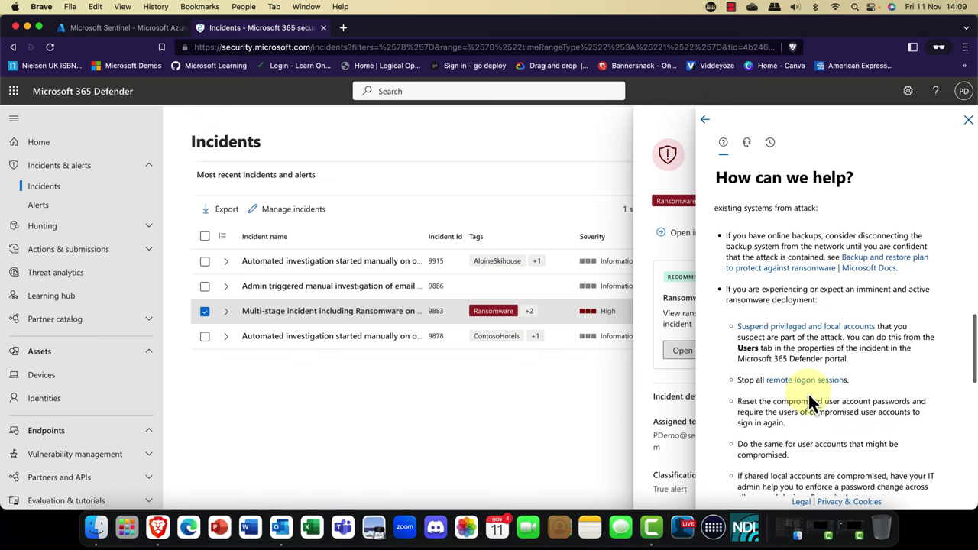
scroll(808, 395, "down", 6)
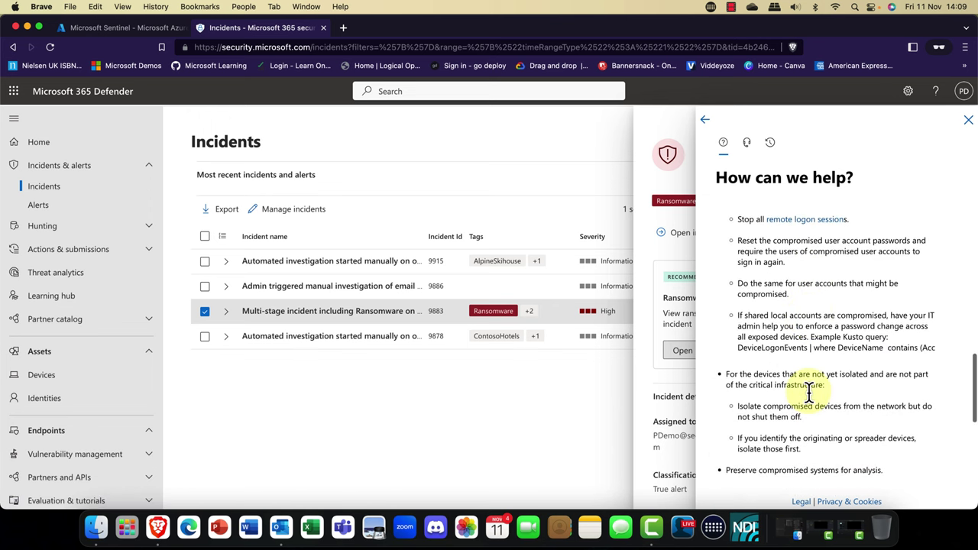
scroll(809, 394, "up", 7)
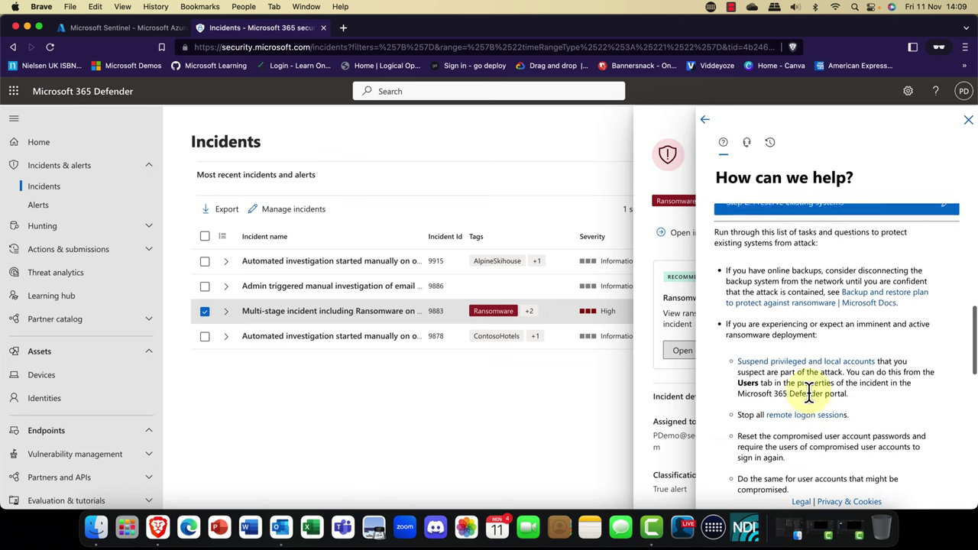
scroll(808, 395, "up", 7)
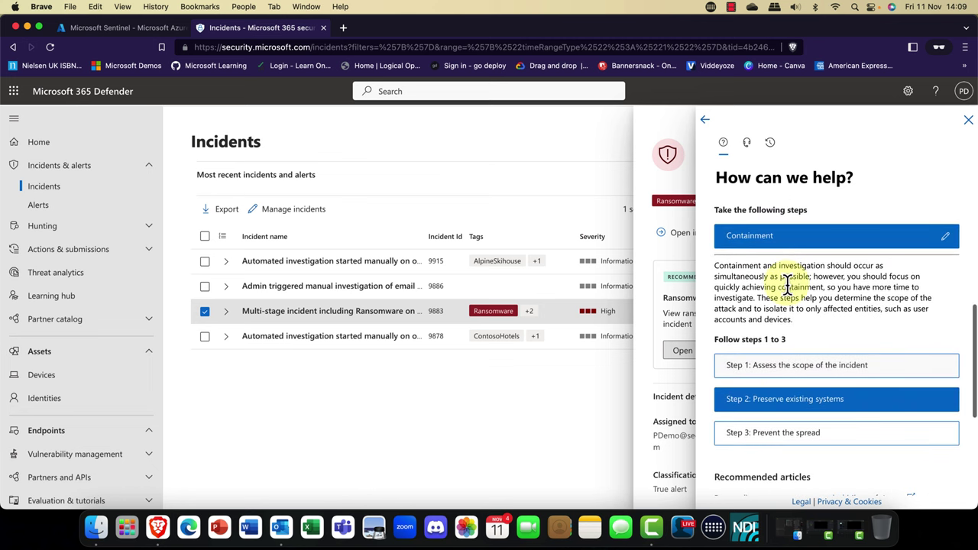
left_click(794, 440)
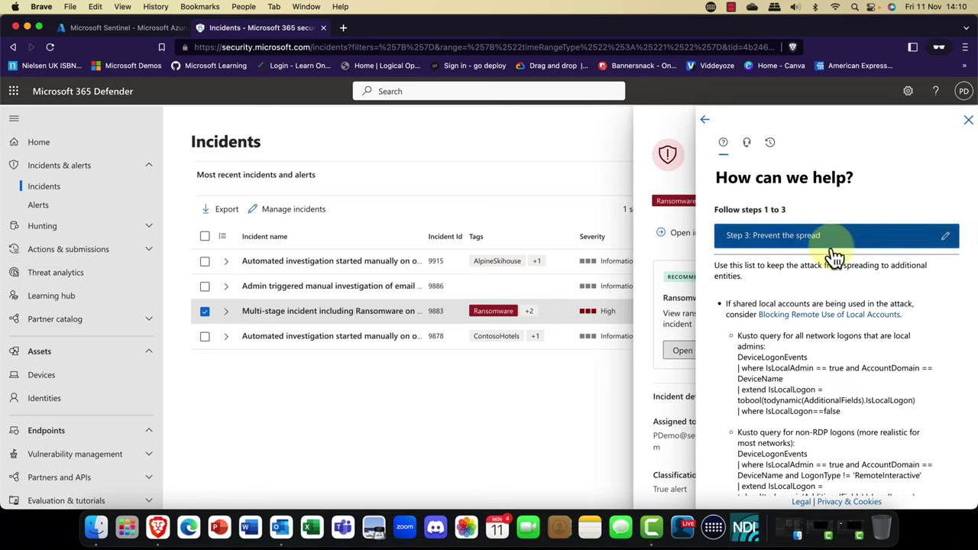
scroll(836, 294, "down", 3)
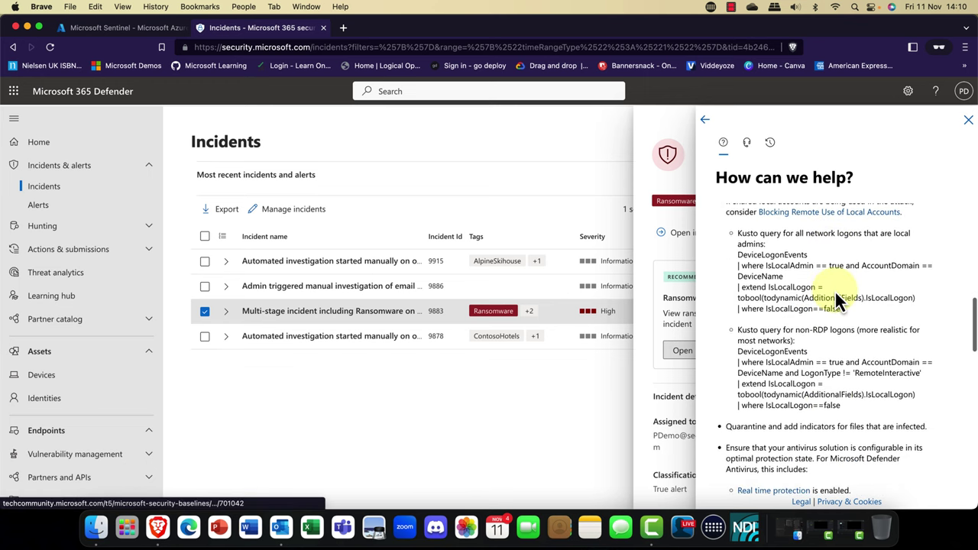
scroll(836, 294, "down", 4)
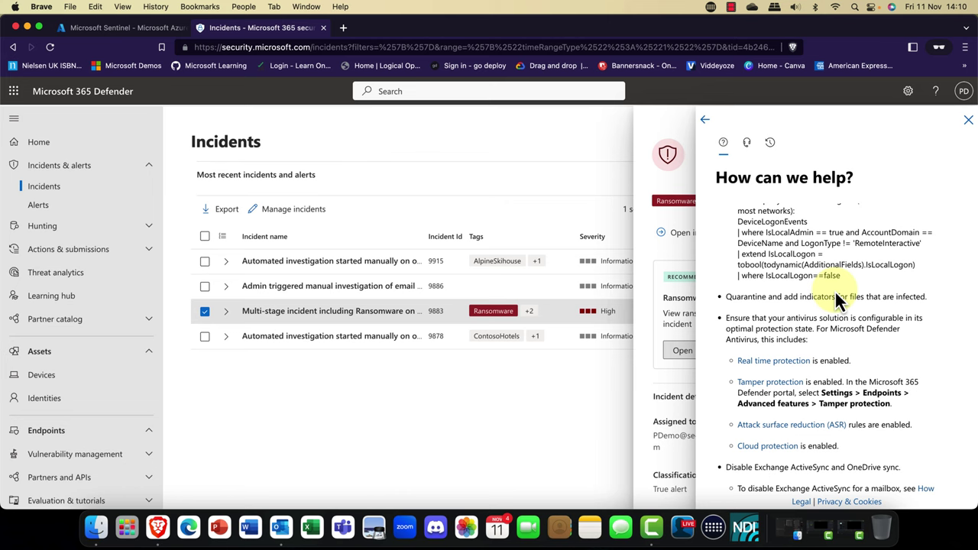
scroll(834, 290, "up", 15)
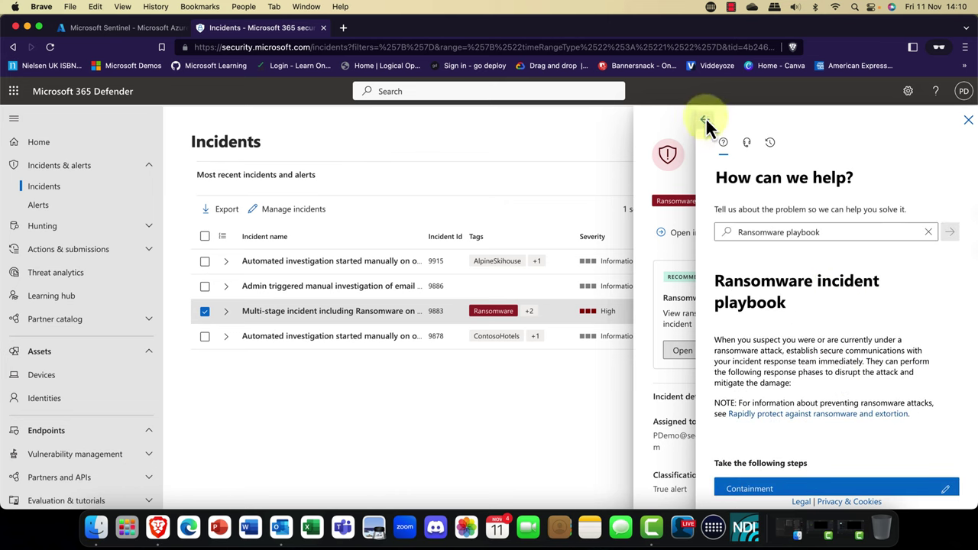
Close the ransomware playbook and incident pane, then open the multi-stage incident's page.
left_click(967, 120)
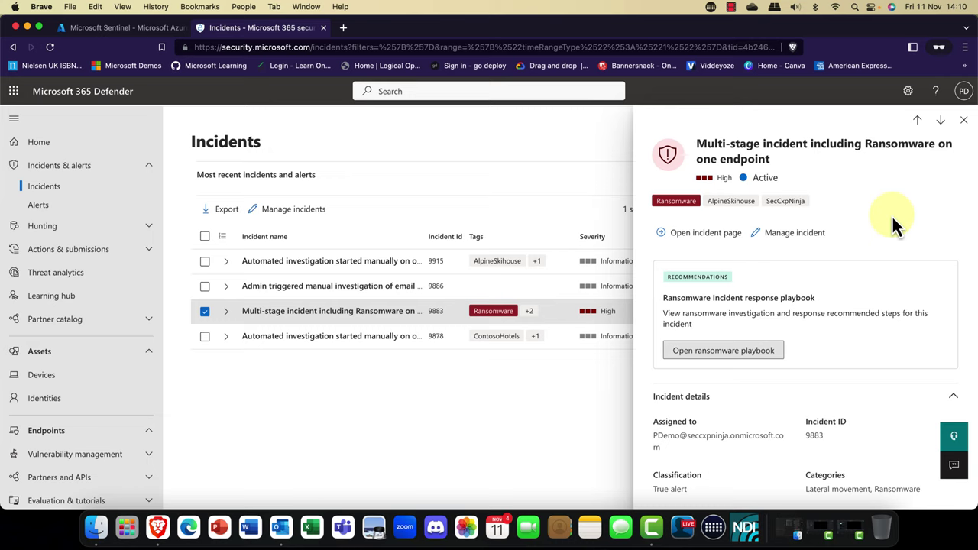
key("Escape")
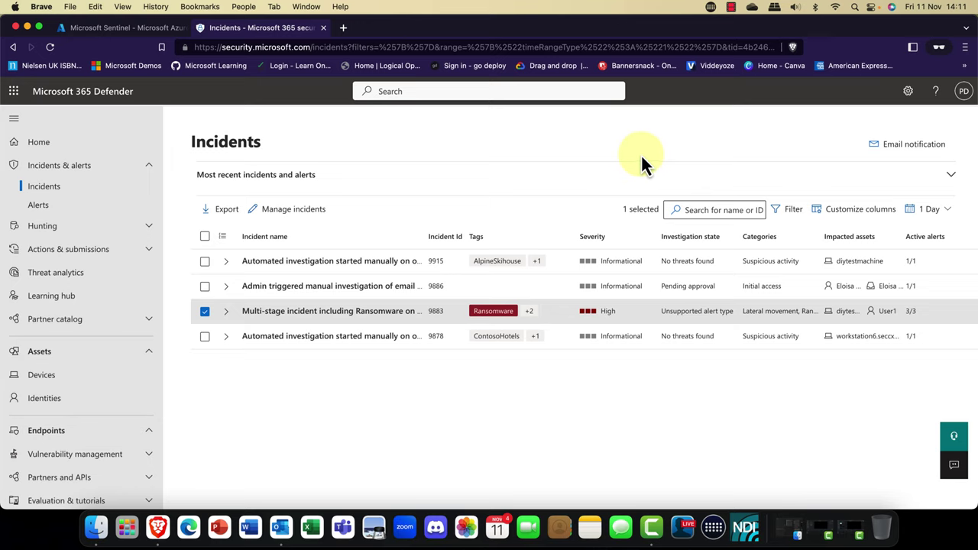
left_click_drag(133, 321, 204, 312)
left_click(205, 312)
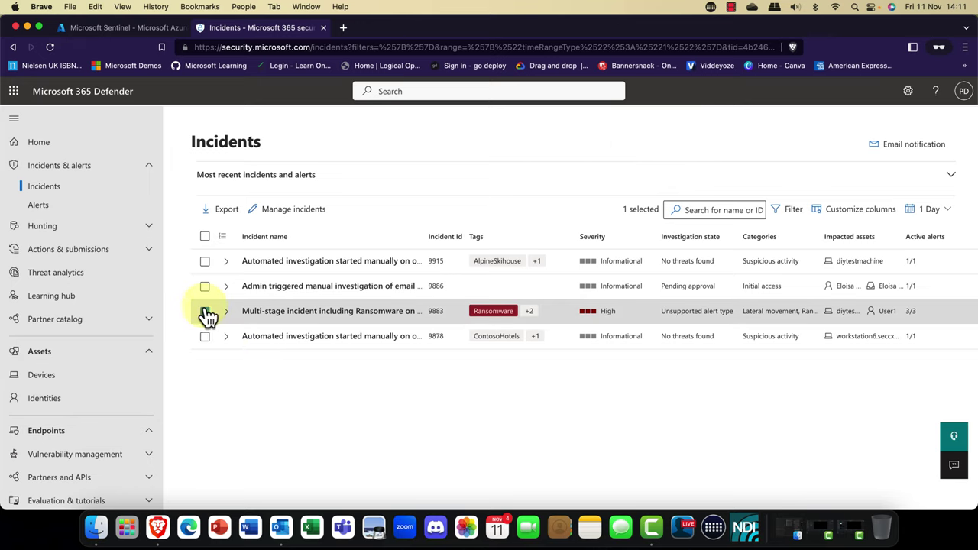
left_click(205, 312)
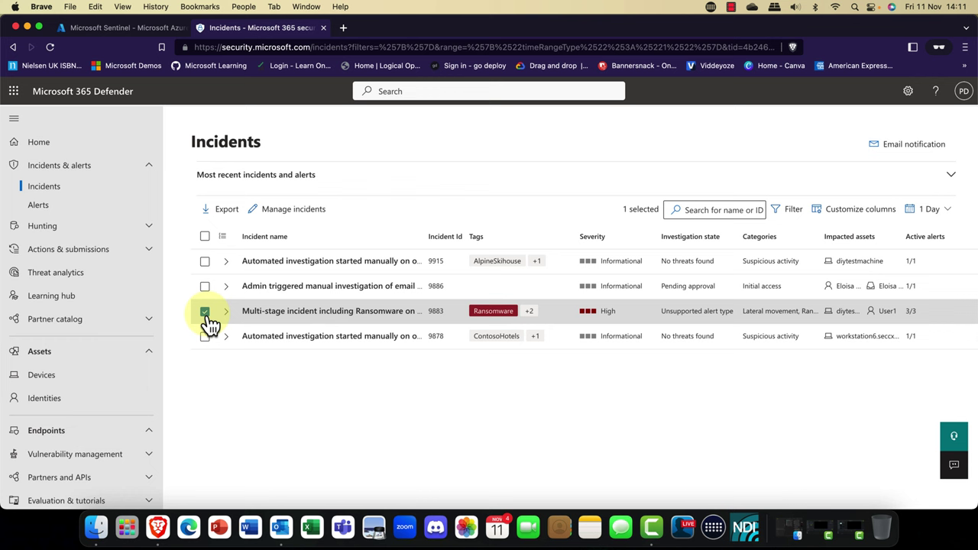
left_click(275, 313)
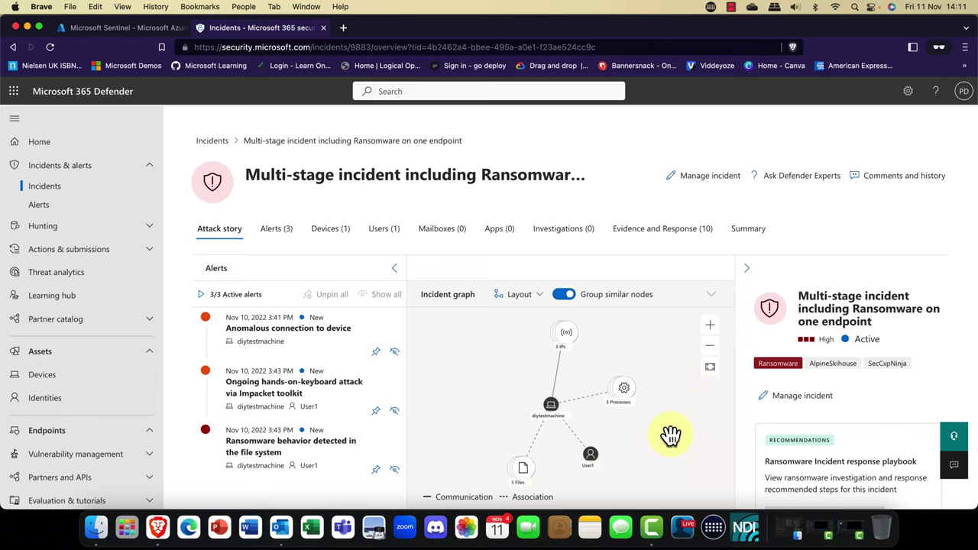
List the 3 Processes node's processes and inspect powershell.exe's details and file actions.
scroll(593, 430, "up", 3)
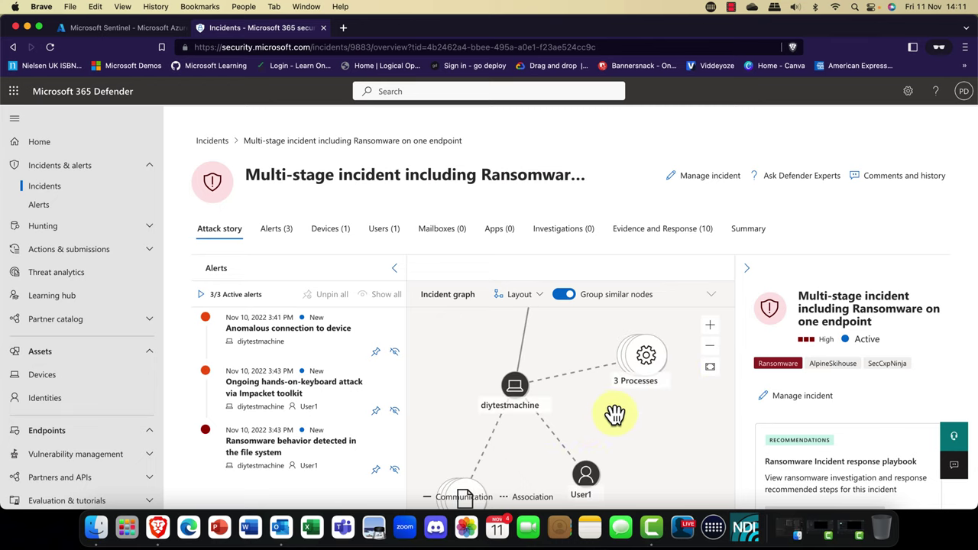
mouse_move(604, 411)
left_mouse_down()
mouse_move(557, 404)
mouse_move(600, 408)
left_mouse_up()
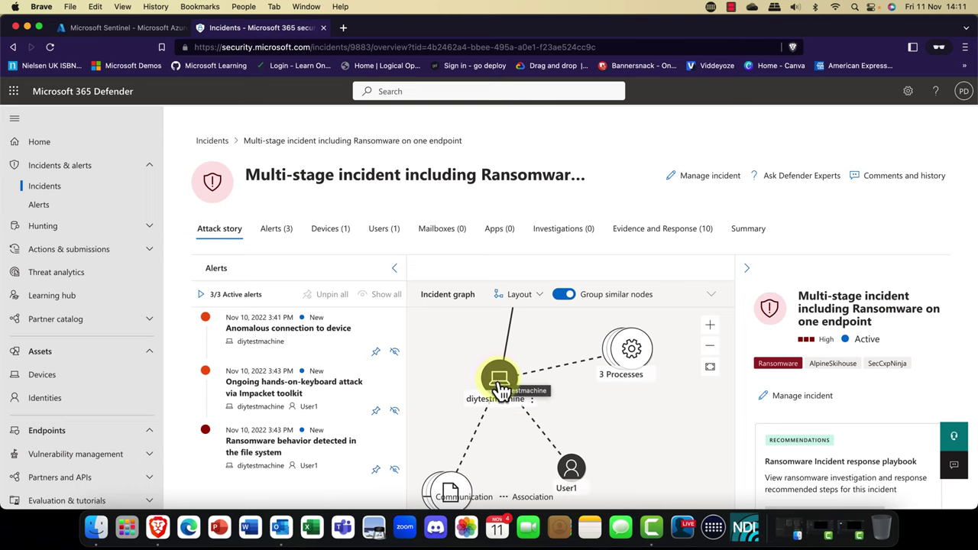
left_click(644, 365)
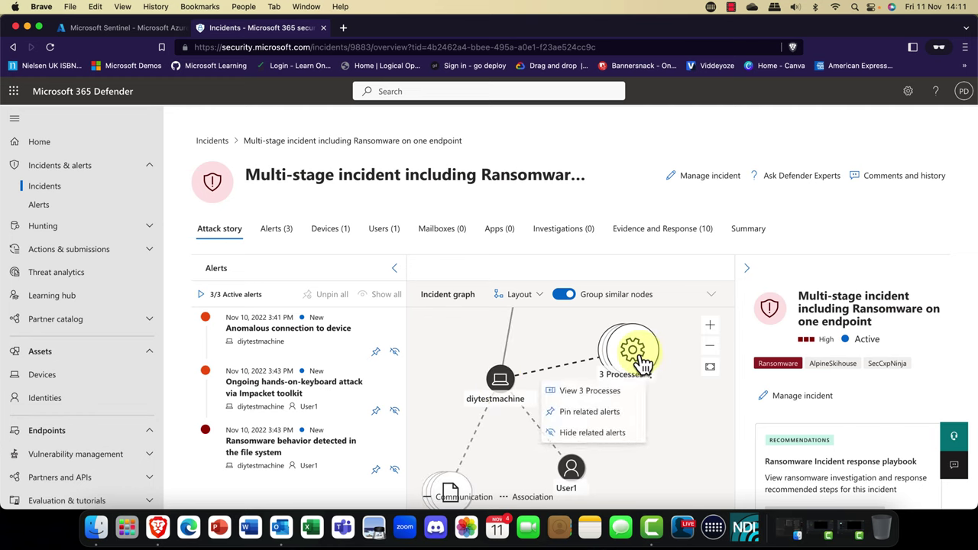
left_click(592, 391)
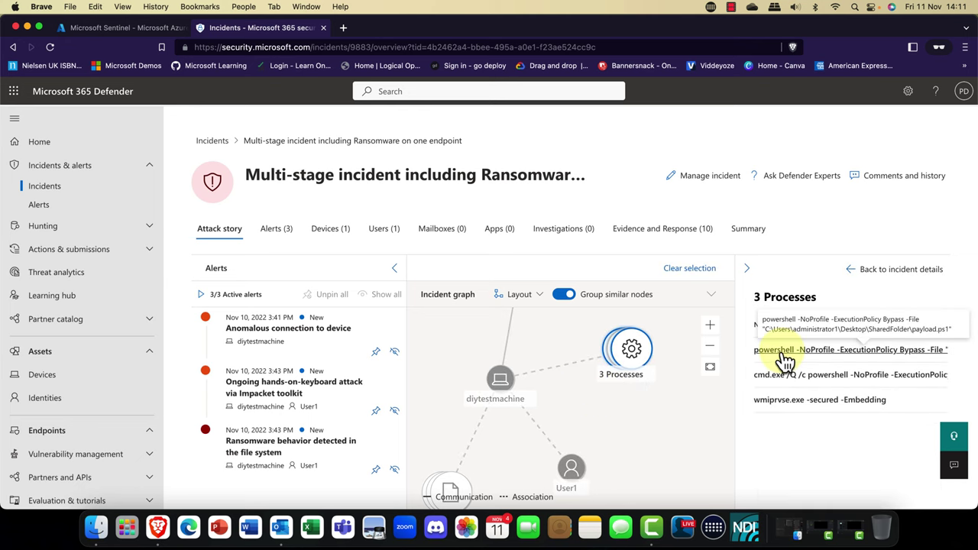
left_click(840, 353)
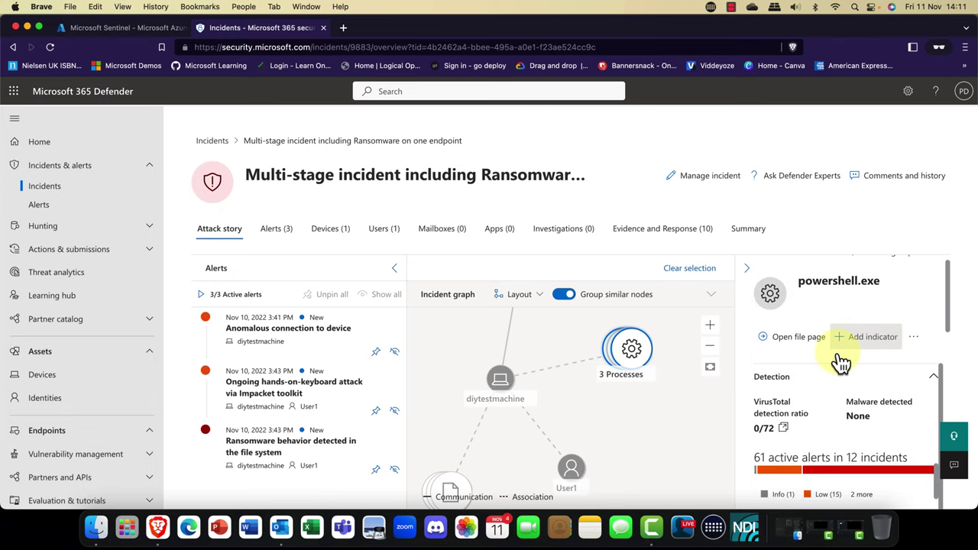
scroll(837, 378, "down", 1)
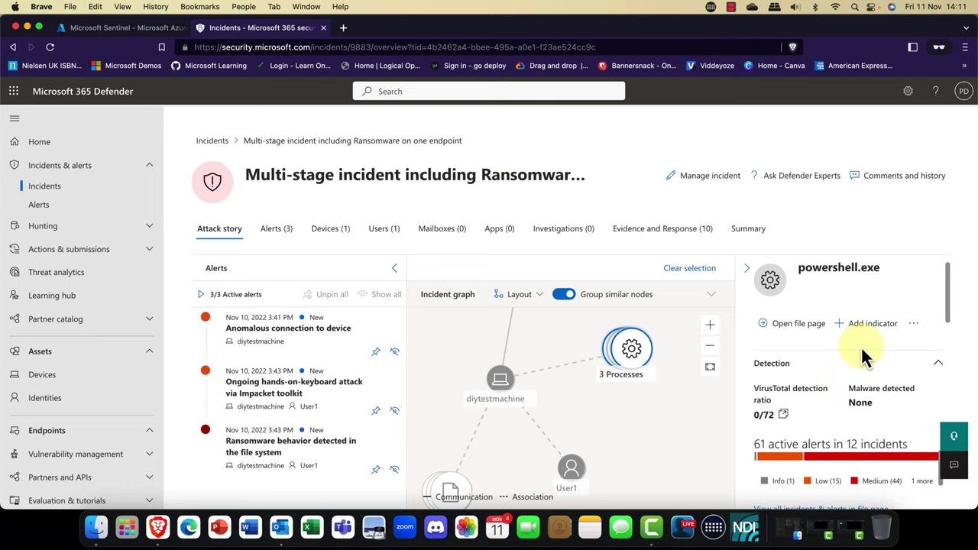
left_click(914, 324)
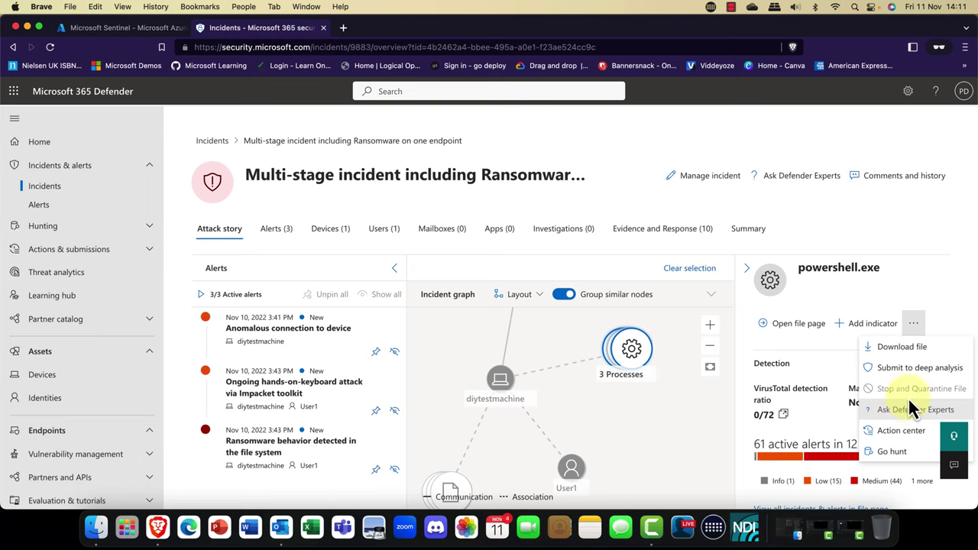
left_click(928, 286)
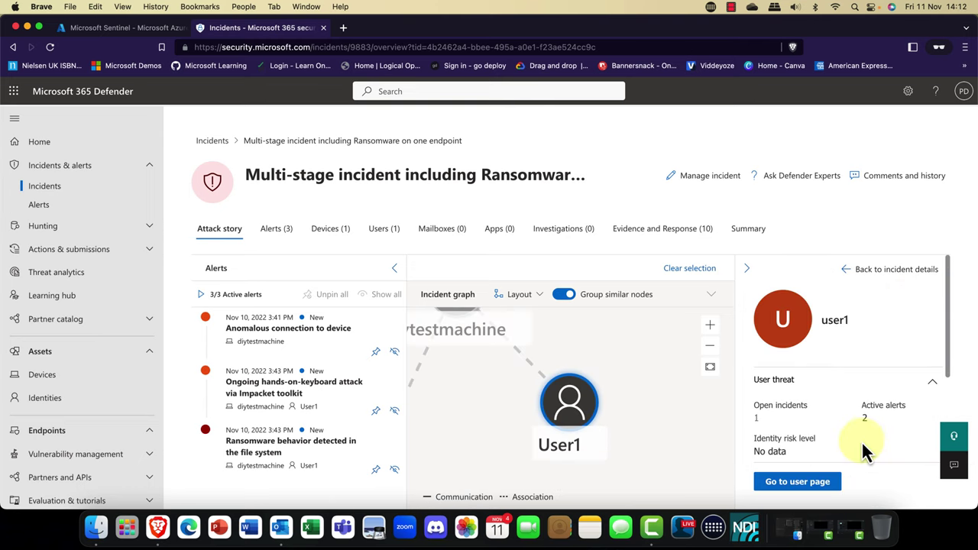
Browse user1's summary and alert timeline, then return to Incidents.
left_click(797, 488)
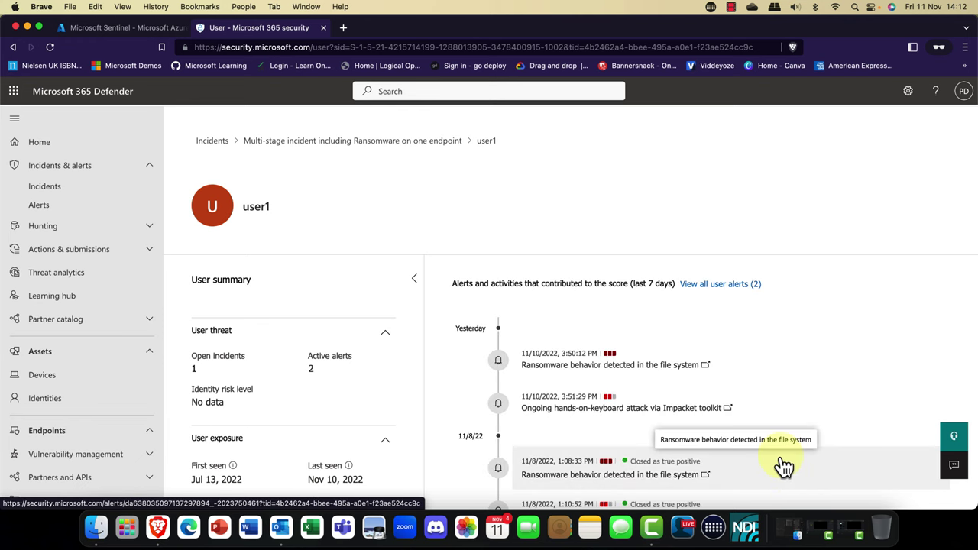
scroll(301, 301, "down", 2)
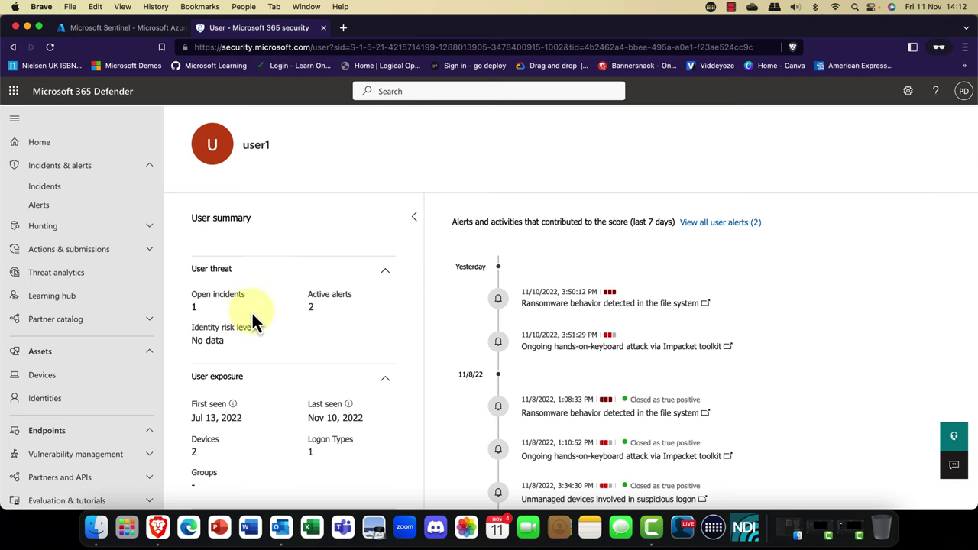
scroll(569, 306, "down", 2)
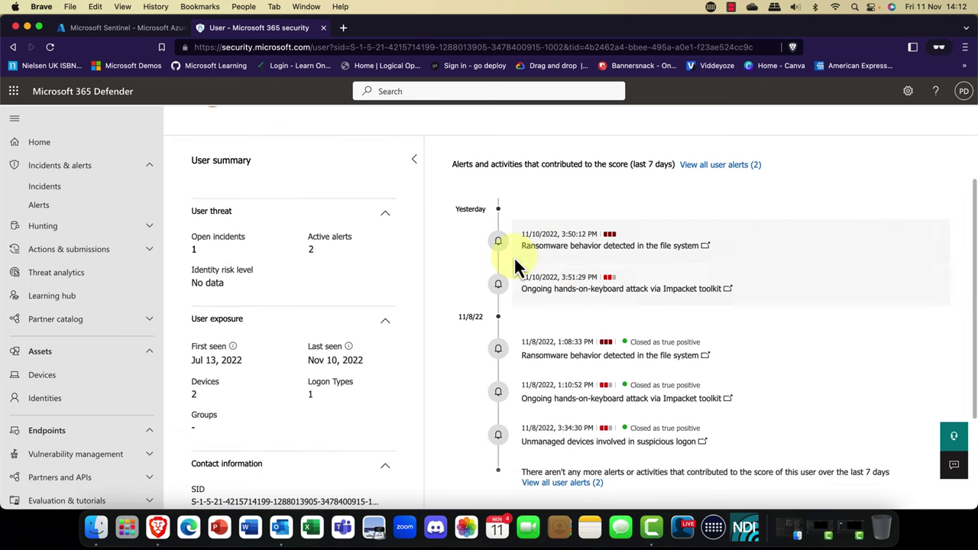
scroll(518, 330, "down", 5)
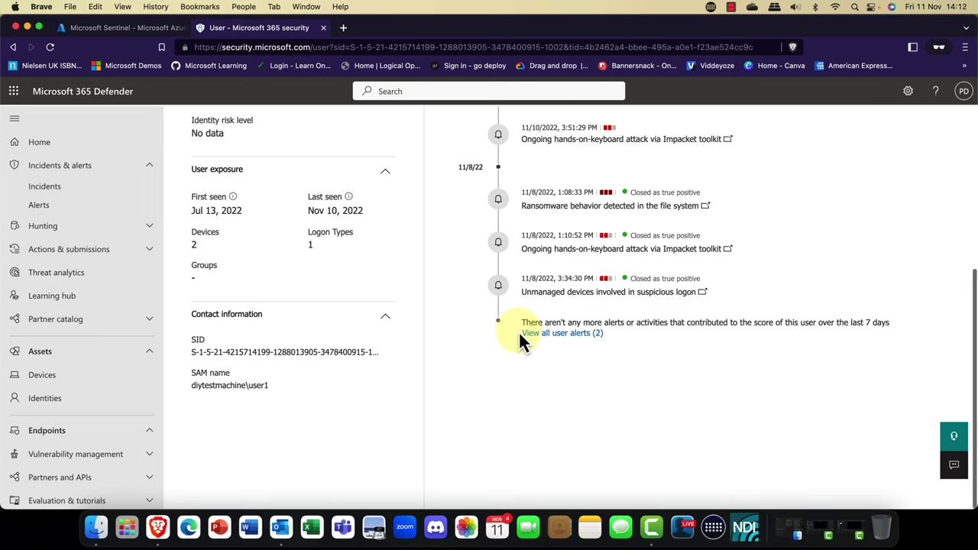
scroll(518, 360, "up", 9)
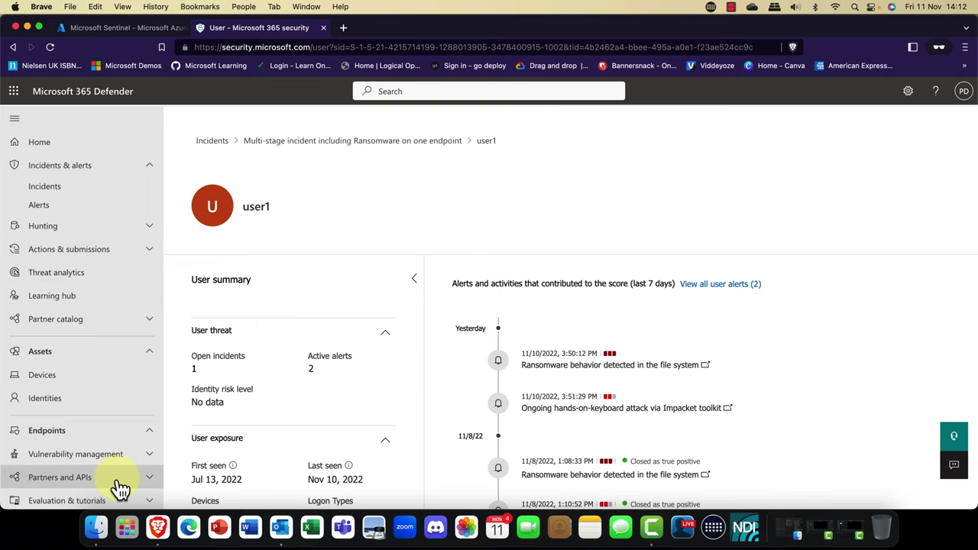
left_click(49, 191)
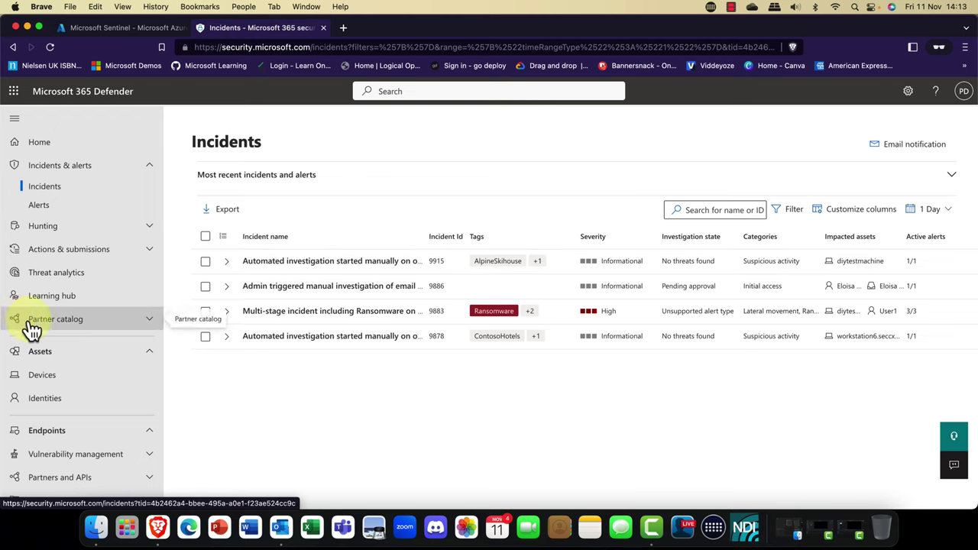
View the Connected applications and API explorer pages under Partners and APIs.
left_click(150, 168)
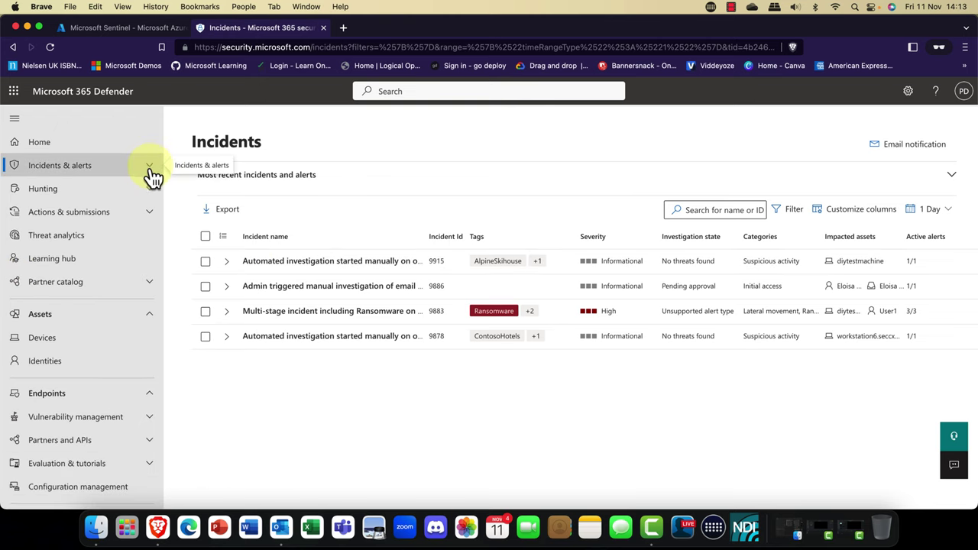
scroll(126, 390, "down", 5)
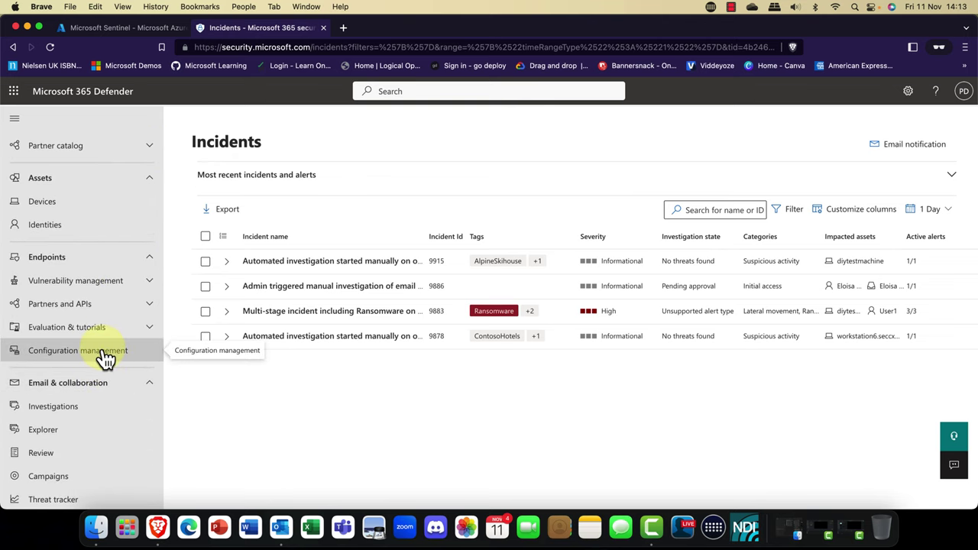
left_click(128, 307)
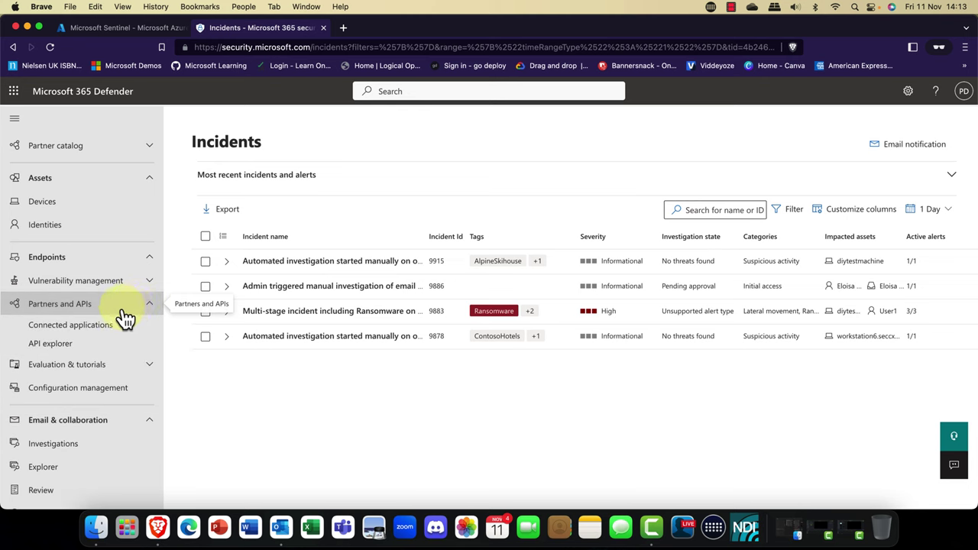
left_click(52, 331)
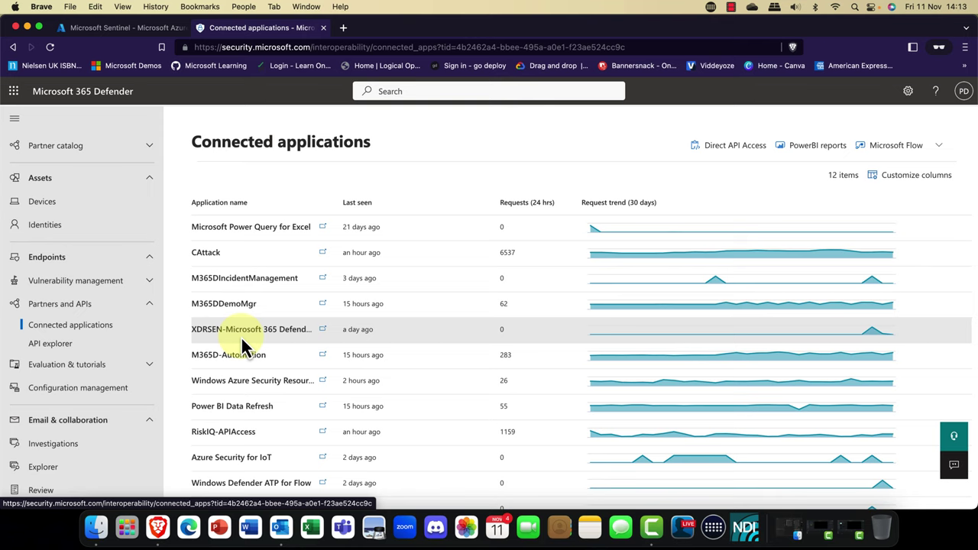
left_click(52, 350)
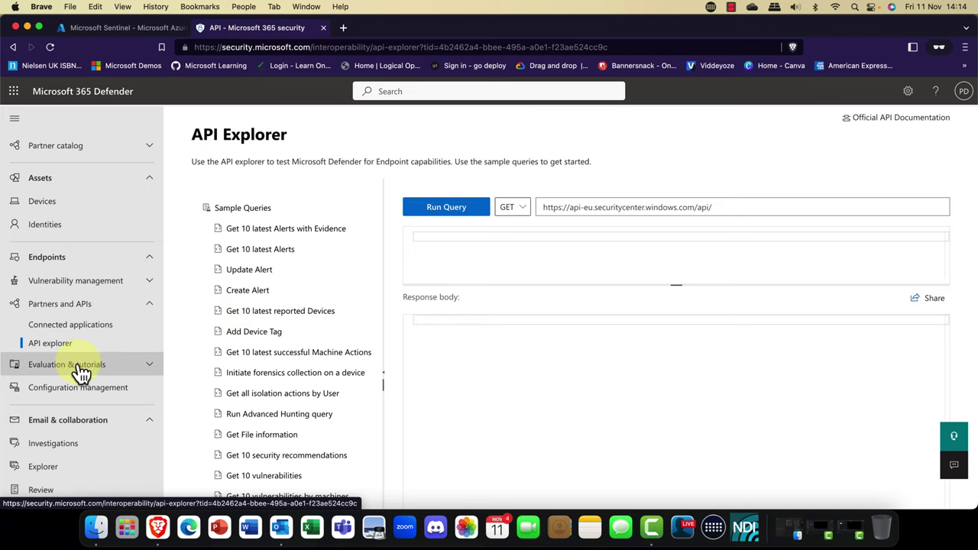
Open the Evaluation lab page under Evaluation & tutorials.
left_click(148, 306)
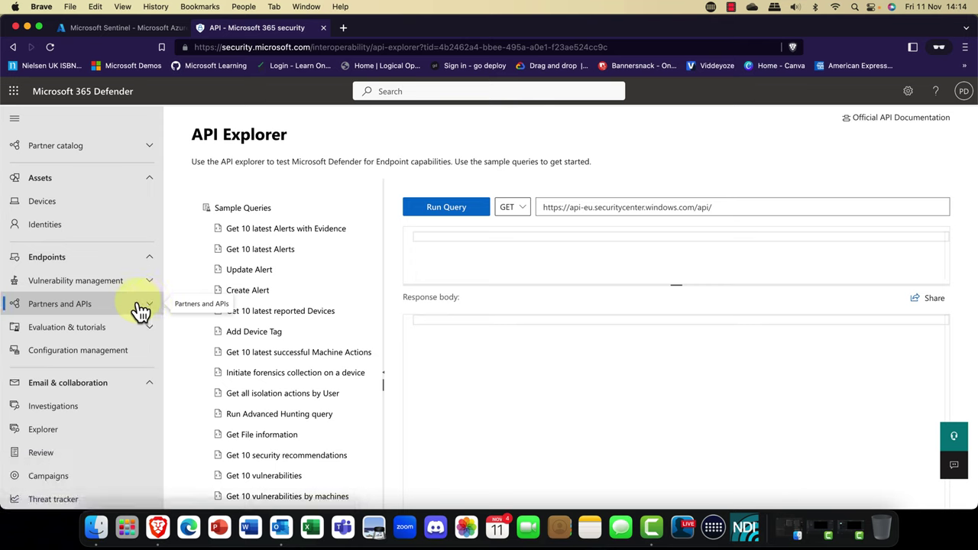
left_click(87, 331)
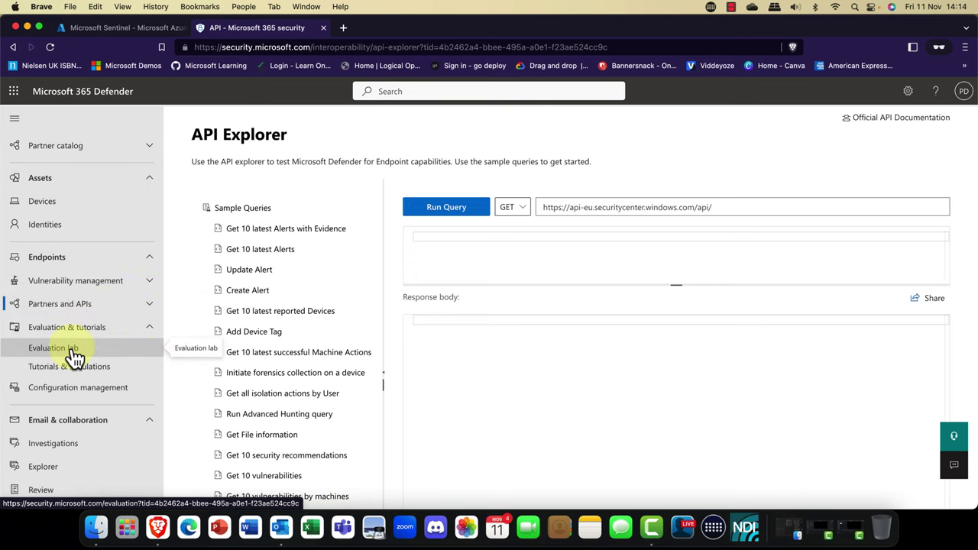
left_click(74, 356)
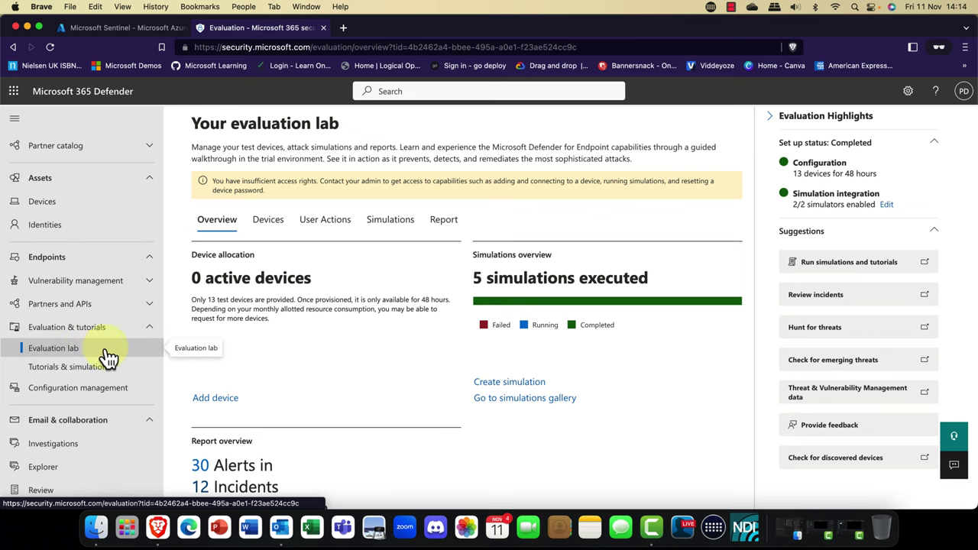
scroll(342, 307, "down", 3)
scroll(341, 307, "up", 3)
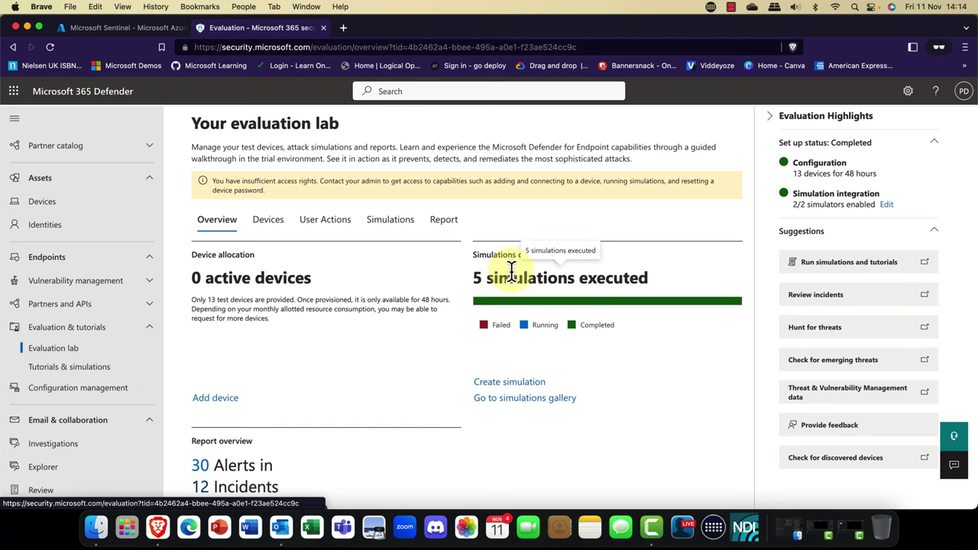
left_click(274, 229)
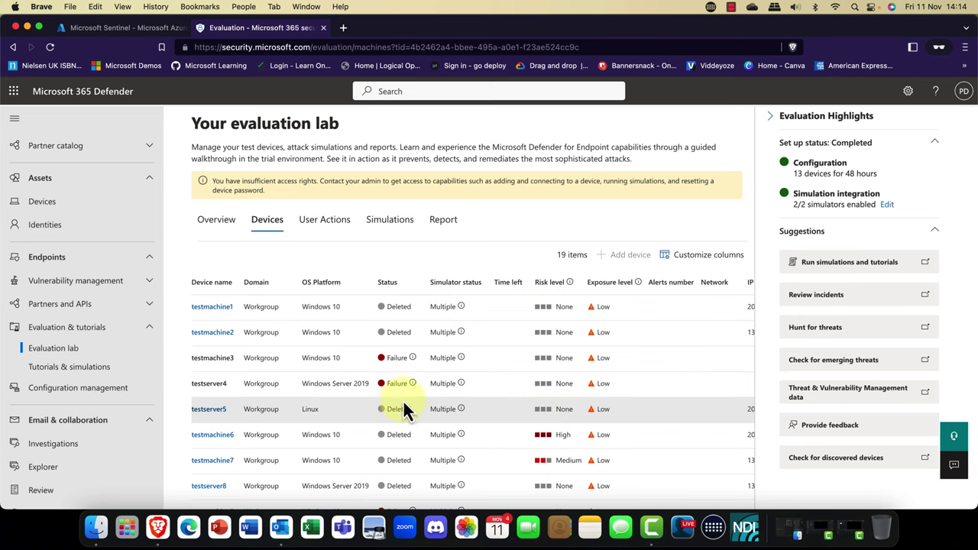
scroll(325, 354, "down", 2)
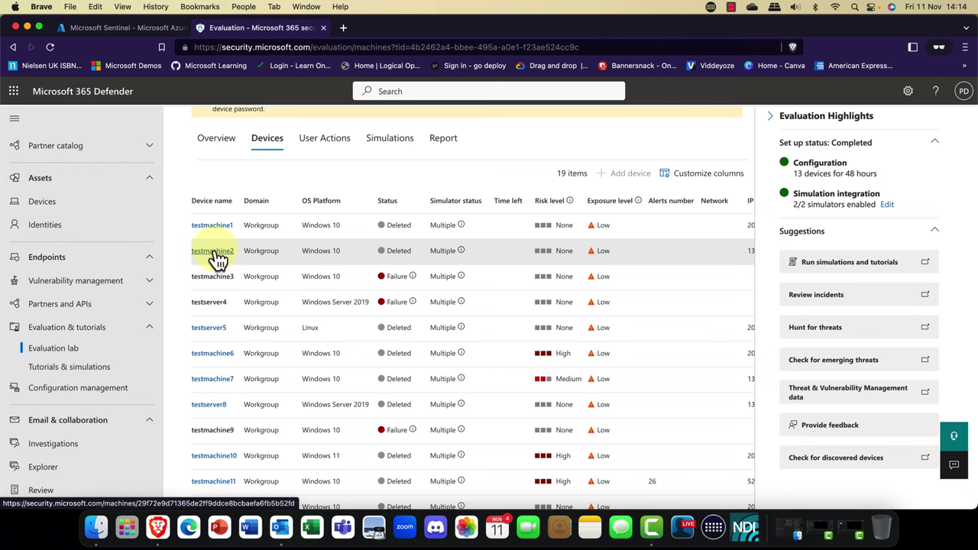
left_click(51, 349)
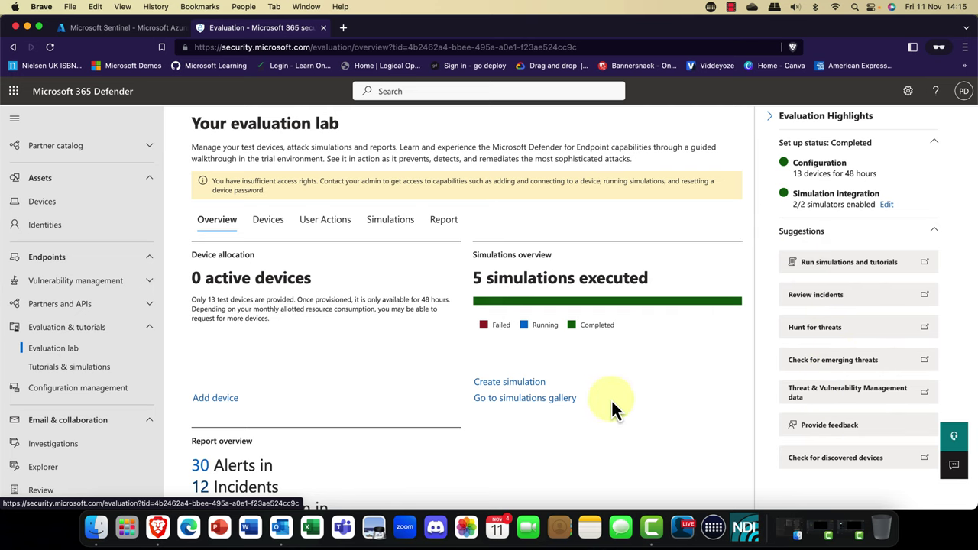
scroll(614, 399, "down", 3)
scroll(614, 399, "up", 2)
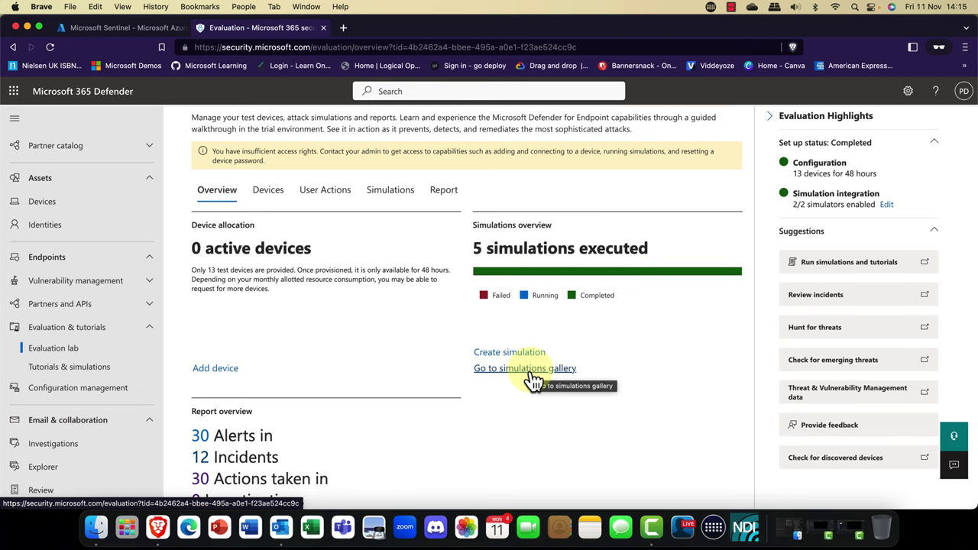
left_click(81, 375)
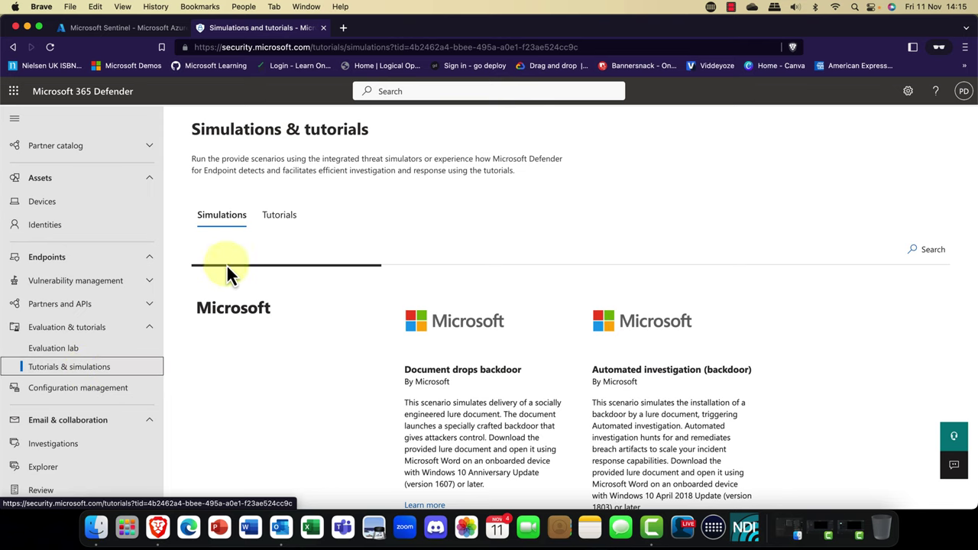
scroll(449, 336, "down", 5)
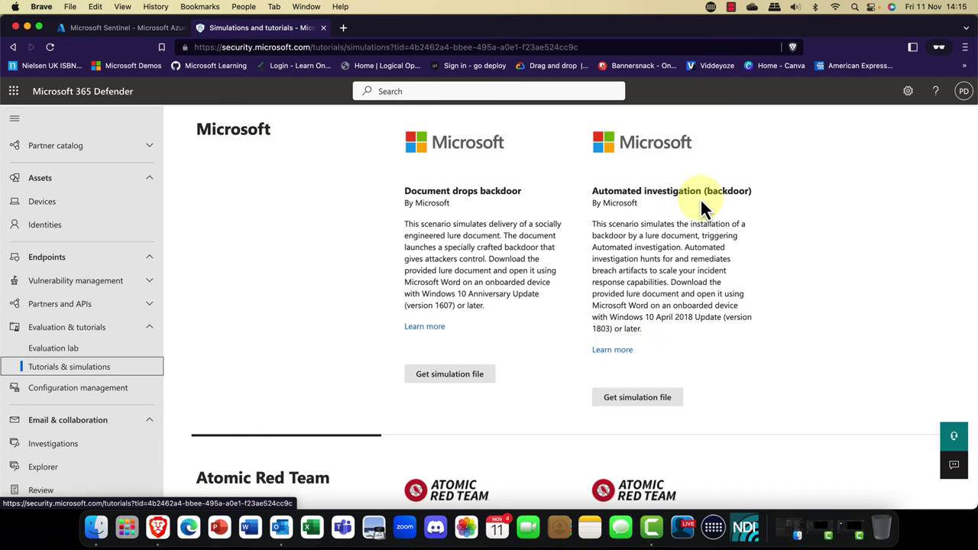
scroll(627, 413, "down", 5)
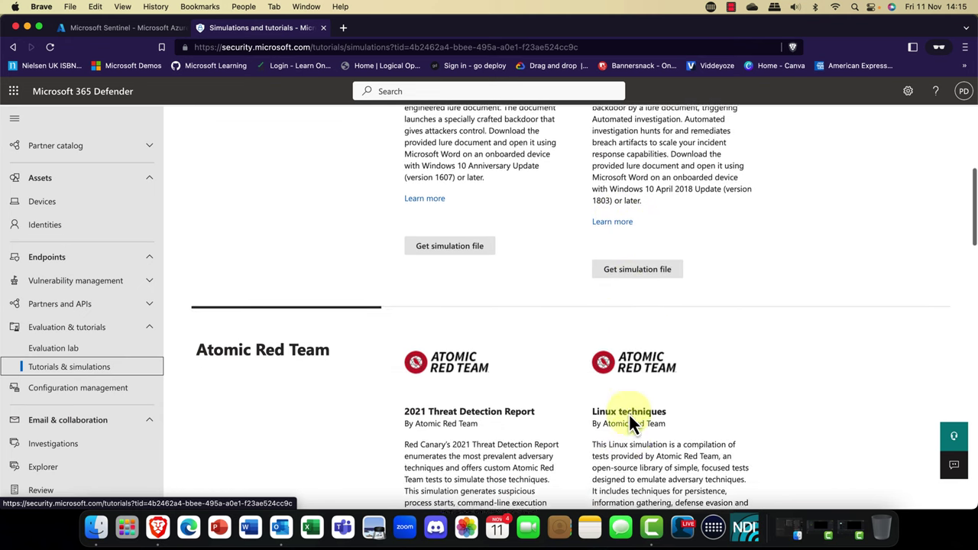
scroll(628, 412, "down", 4)
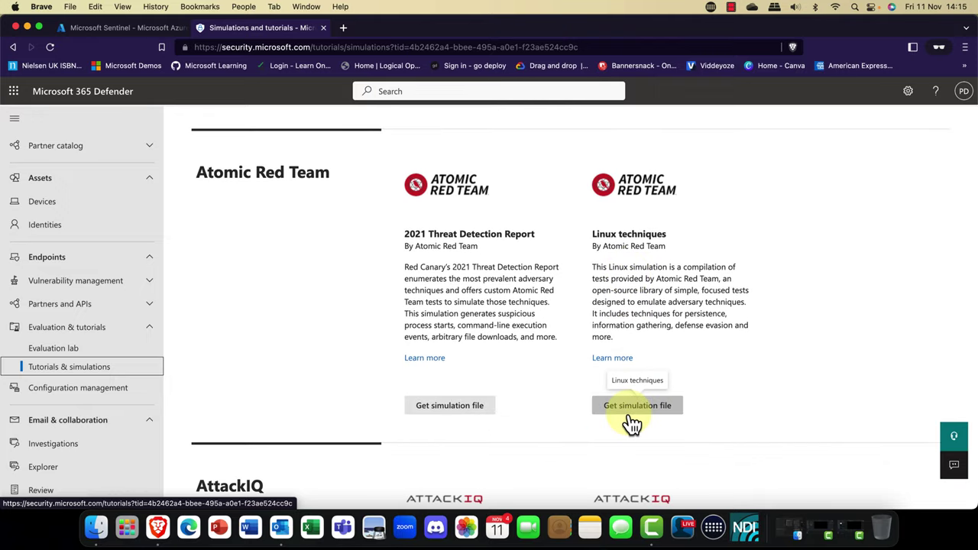
scroll(628, 413, "down", 4)
scroll(629, 417, "down", 5)
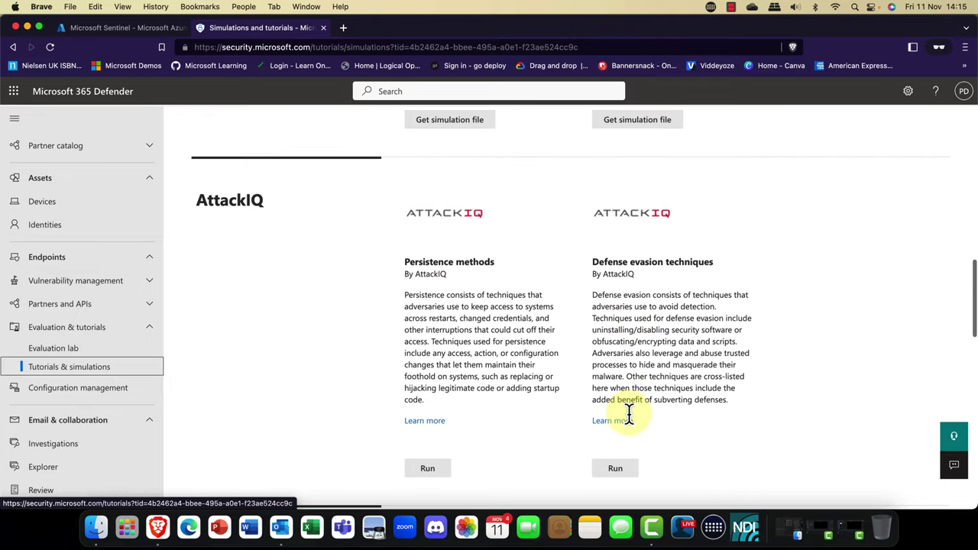
scroll(628, 412, "down", 10)
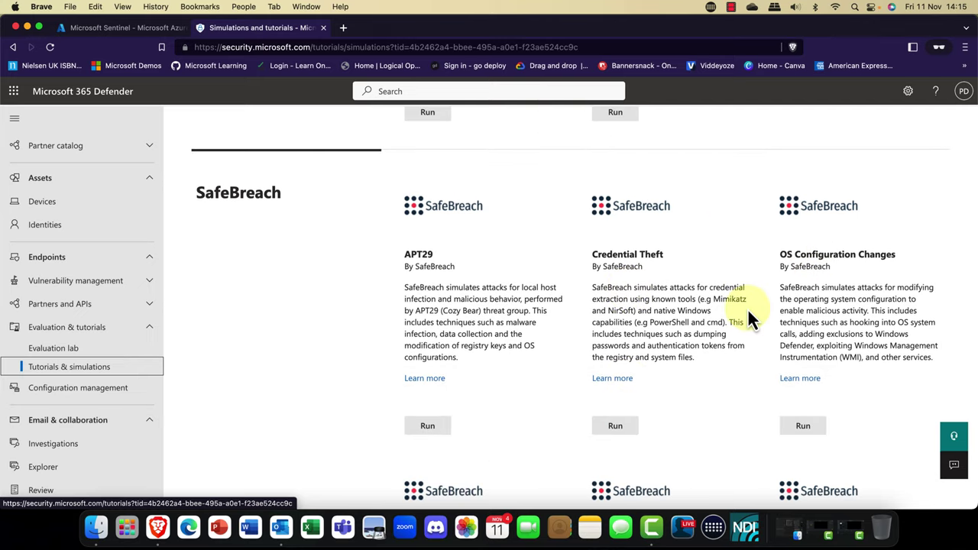
scroll(747, 308, "up", 20)
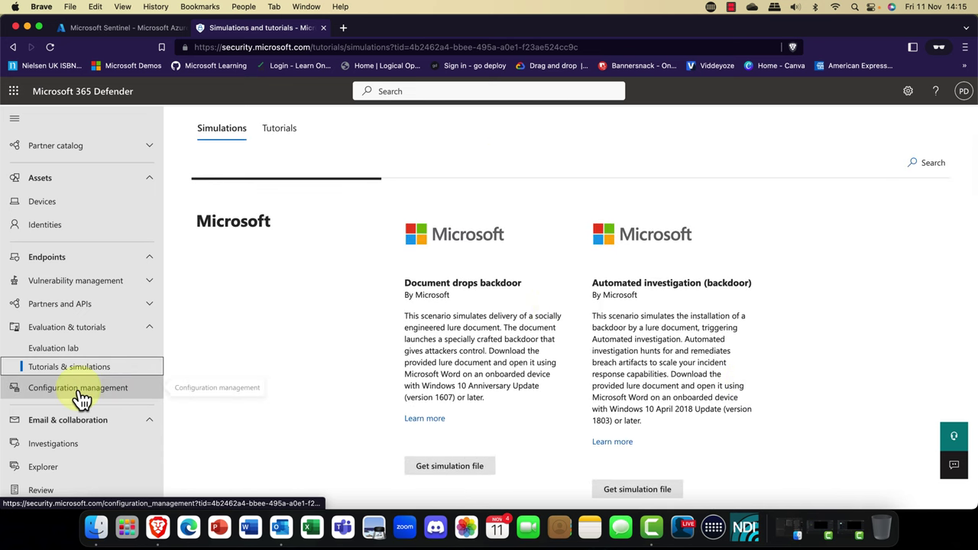
In Configuration management, filter security management status to Windows 11 devices managed by MDE.
left_click(67, 398)
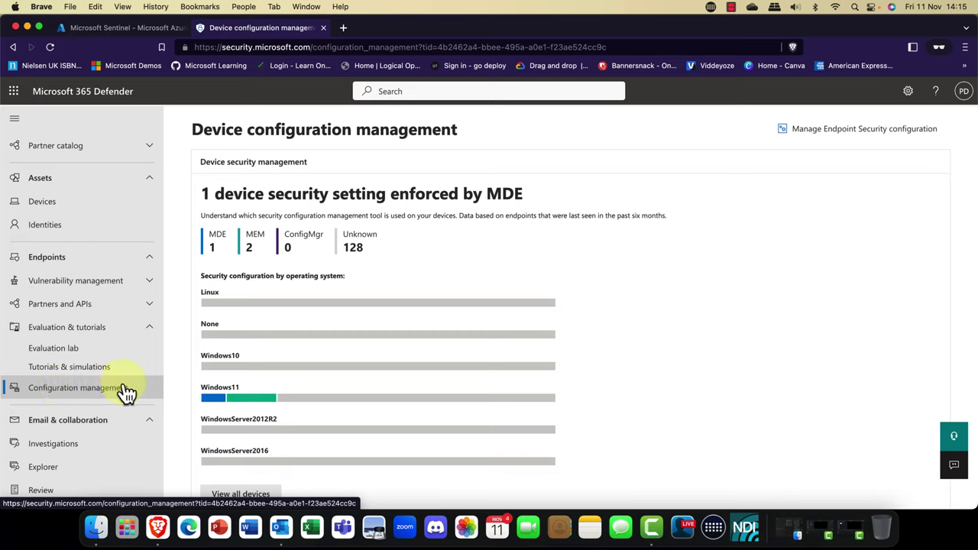
scroll(273, 401, "down", 3)
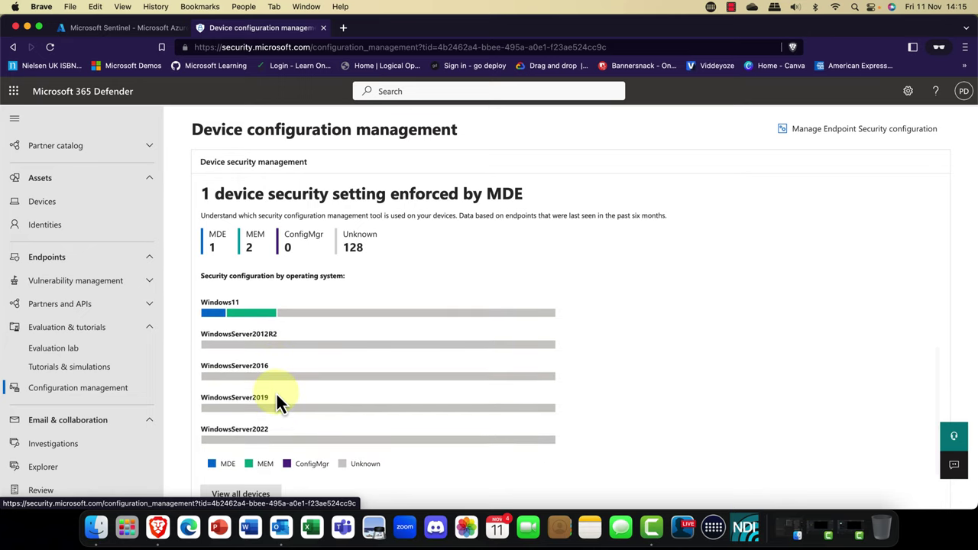
scroll(276, 394, "up", 2)
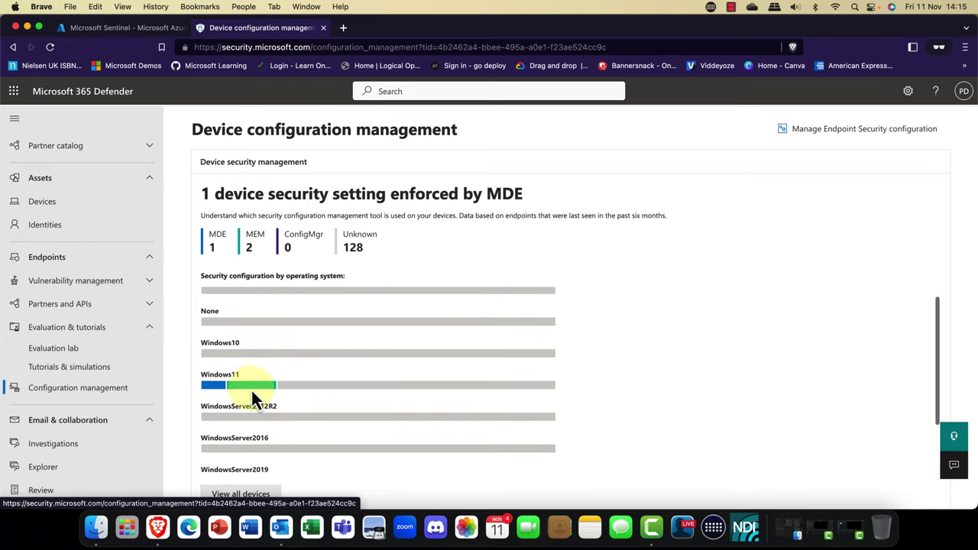
left_click(210, 385)
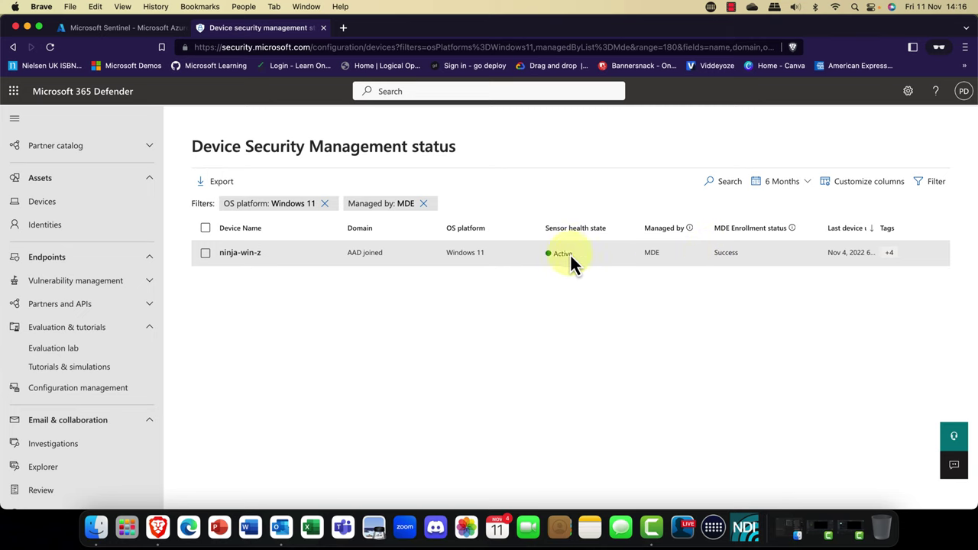
scroll(17, 328, "up", 3)
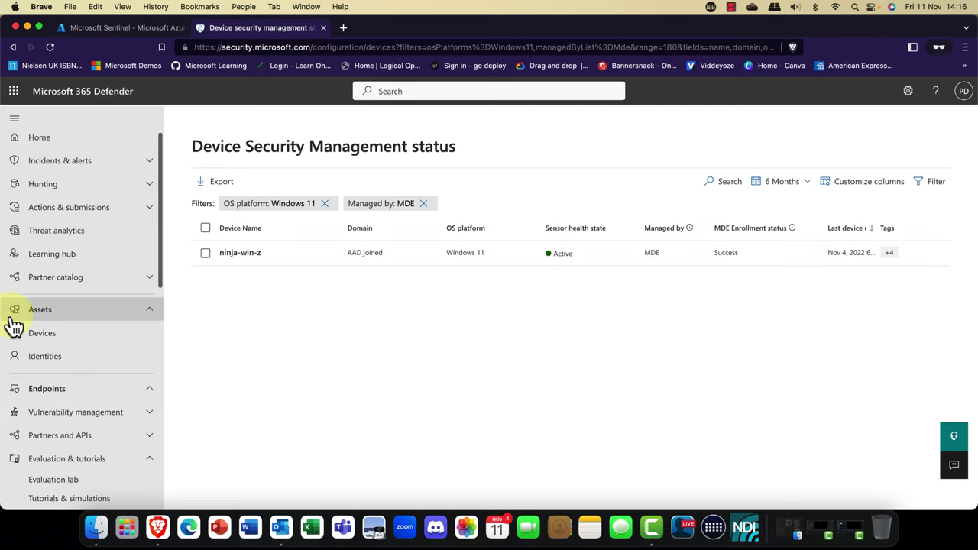
Find ninja-win-b in the Device Inventory list and open its device page.
left_click(55, 338)
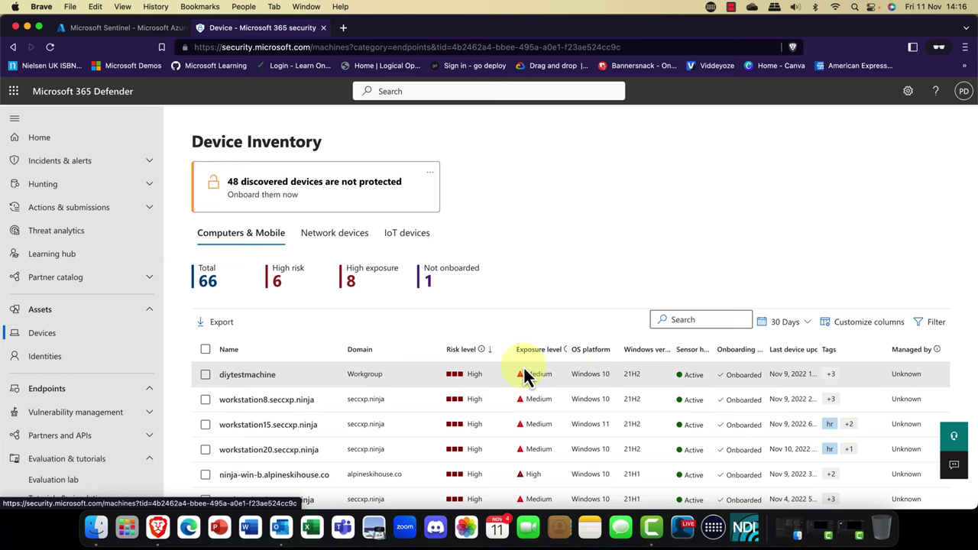
scroll(524, 366, "down", 2)
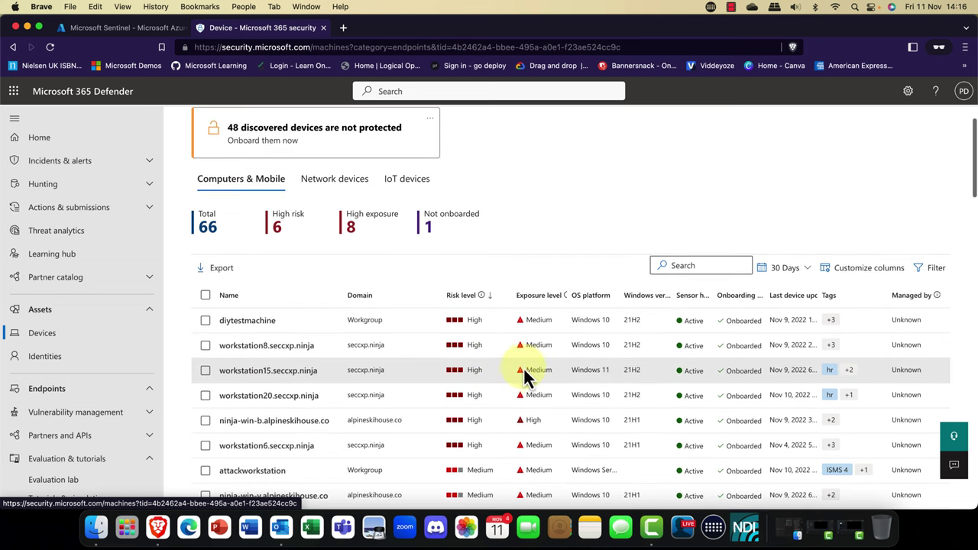
left_click(230, 426)
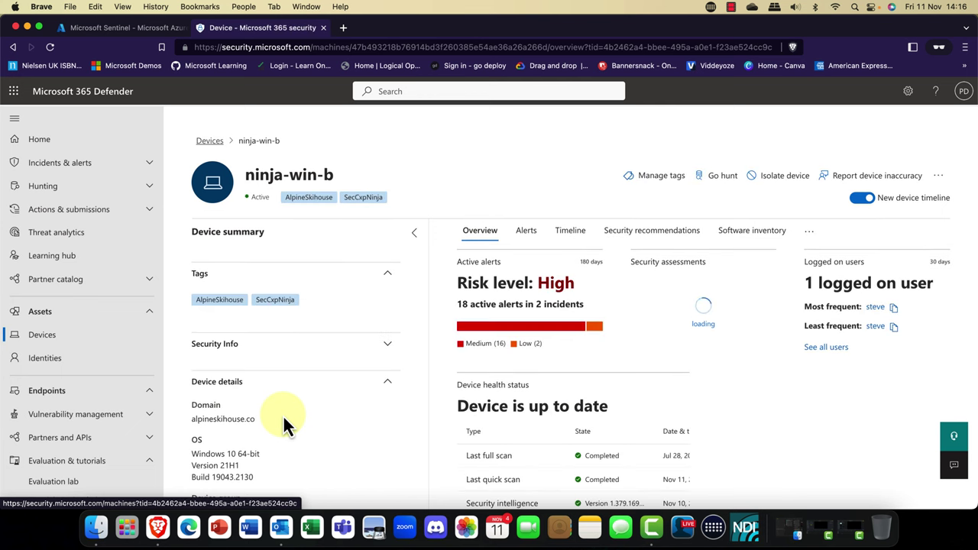
Step through ninja-win-b's Alerts, Timeline, Security recommendations and Software inventory tabs.
left_click(527, 233)
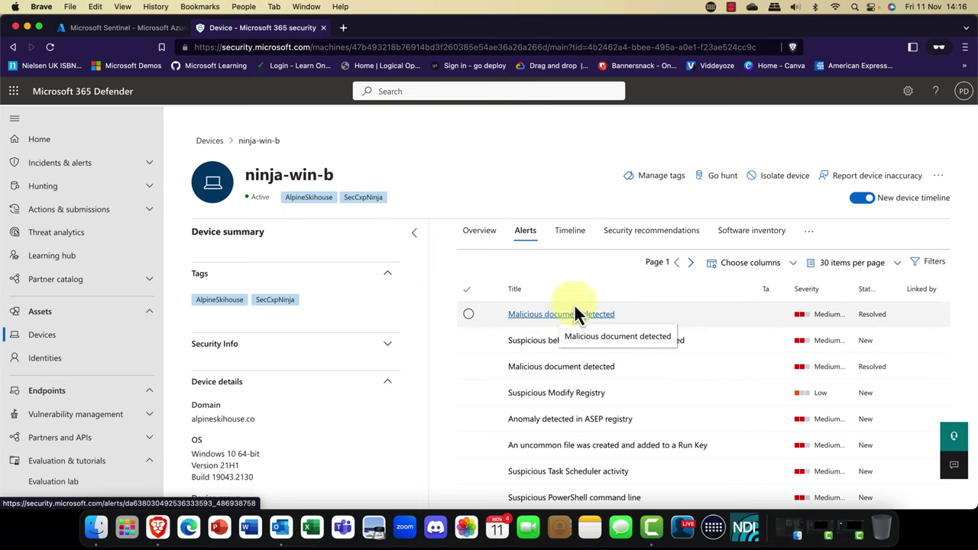
left_click(568, 243)
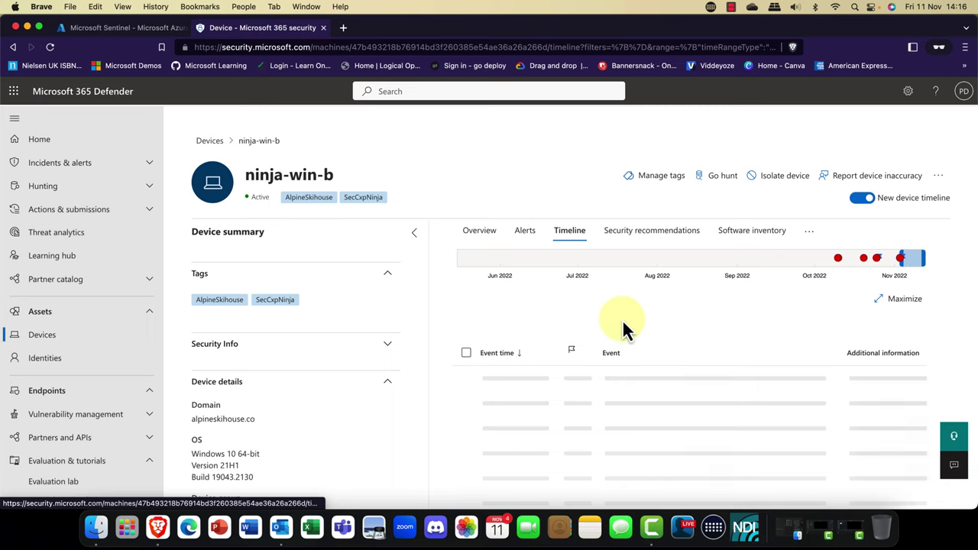
left_click(639, 240)
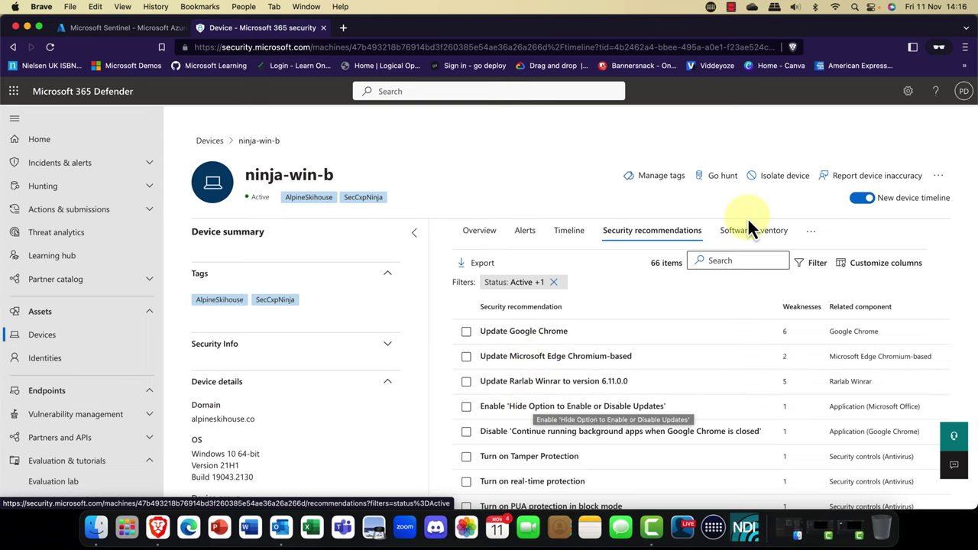
left_click(764, 233)
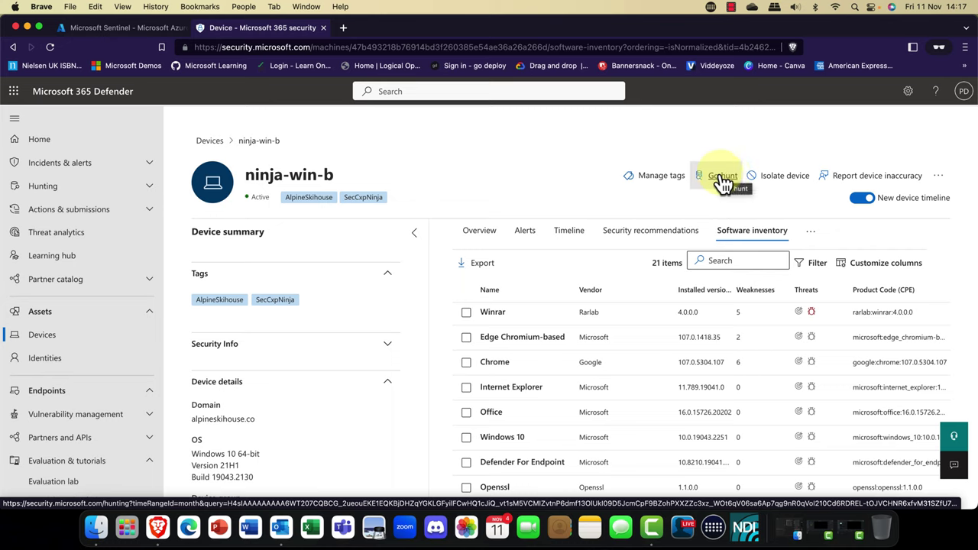
Start isolating ninja-win-b, allowing Outlook, Teams and Skype during isolation.
left_click(771, 177)
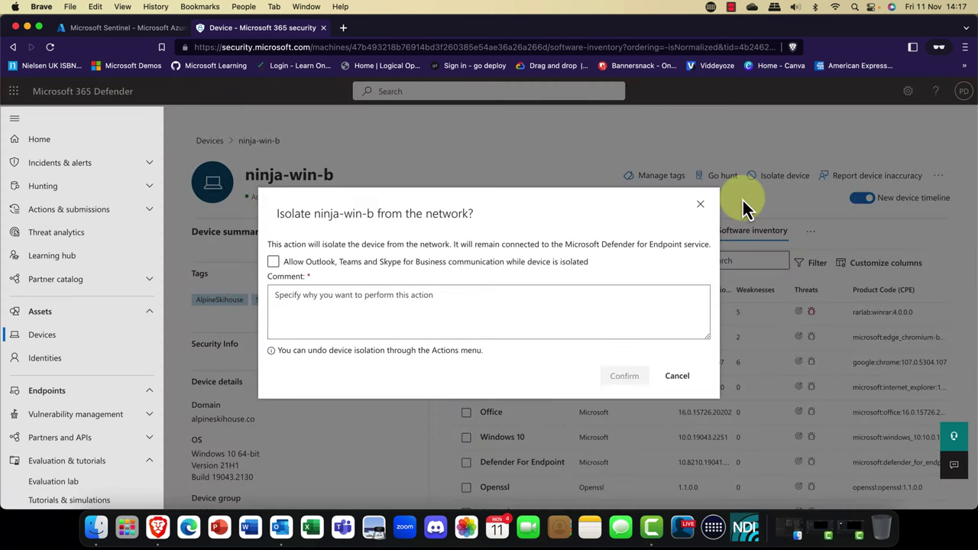
left_click(325, 305)
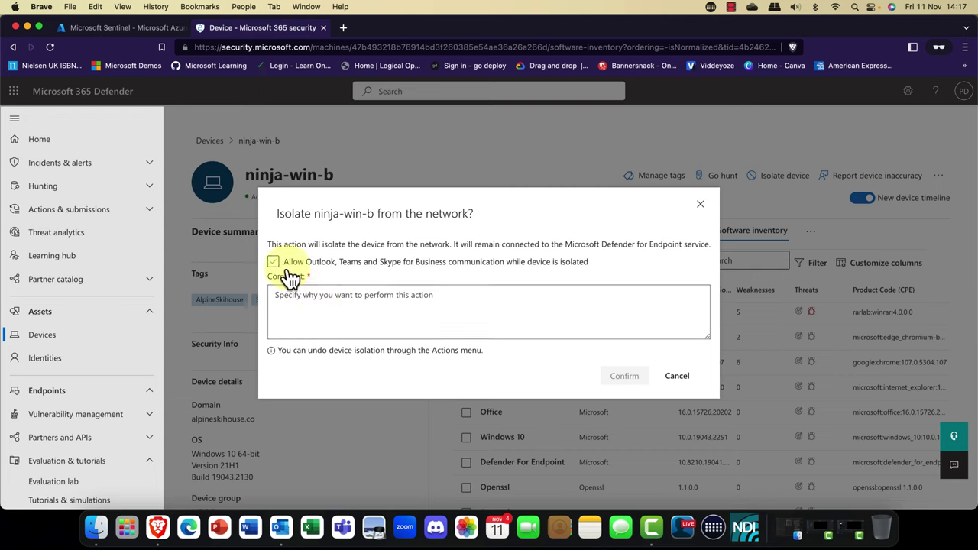
left_click(275, 262)
left_click(320, 295)
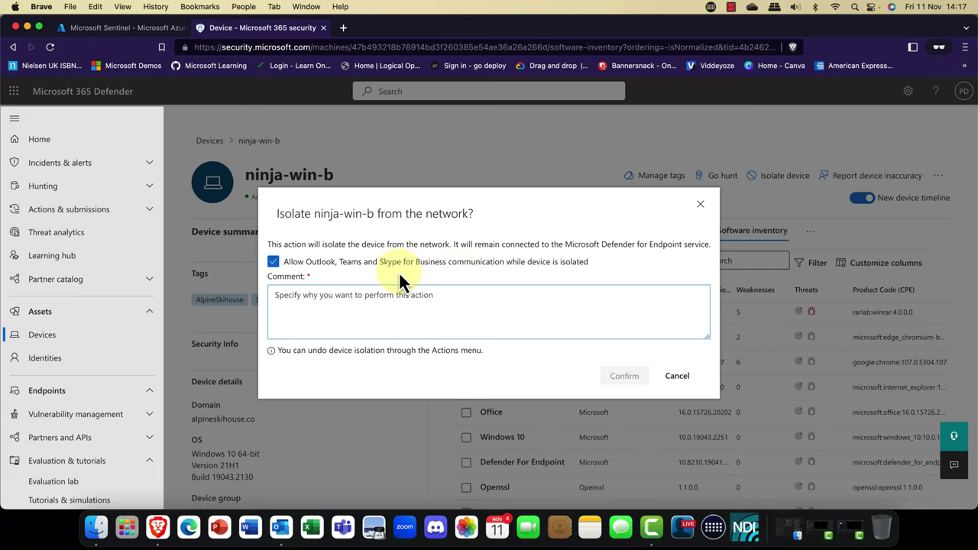
left_click(283, 277)
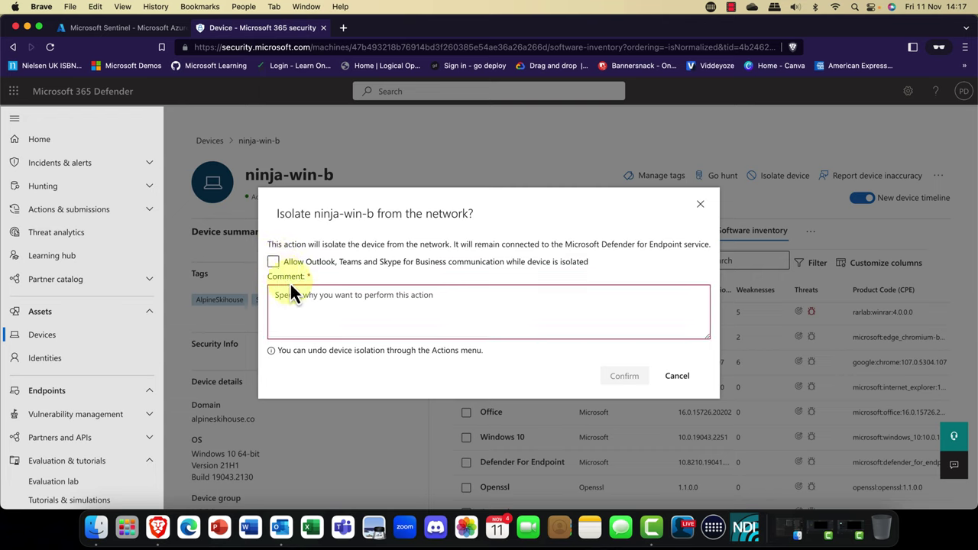
Comment 'For support reason.', confirm the isolation, and close the Action center panel.
left_click(305, 295)
type("For support reason.")
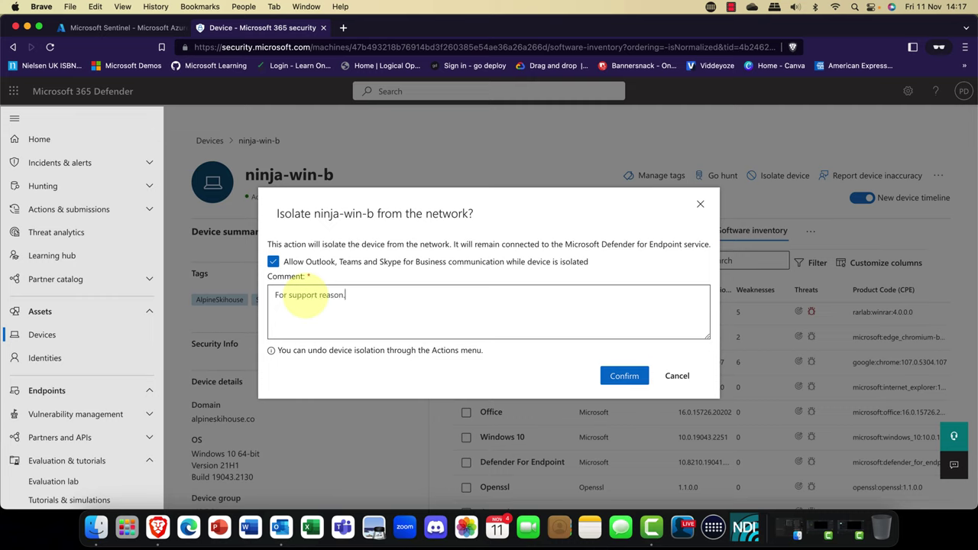
left_click(621, 382)
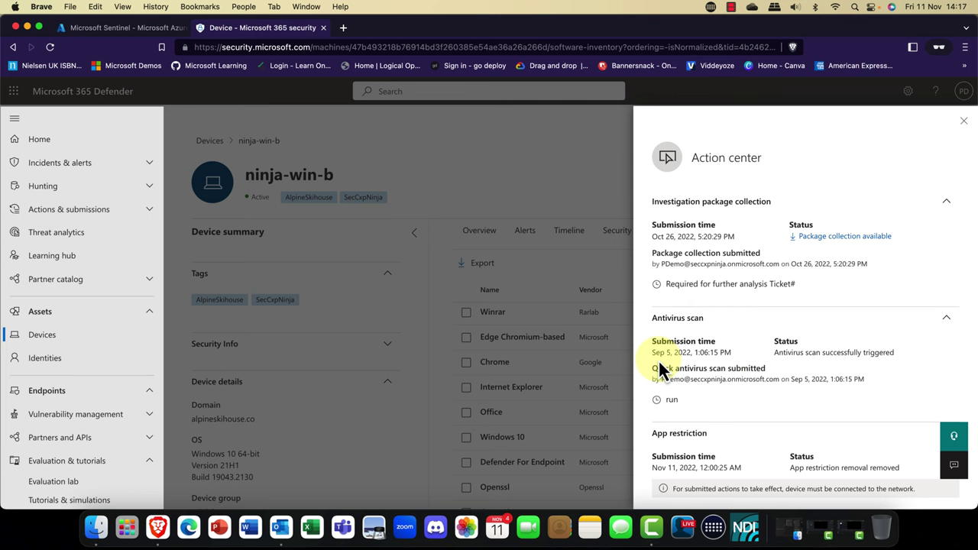
scroll(879, 319, "down", 2)
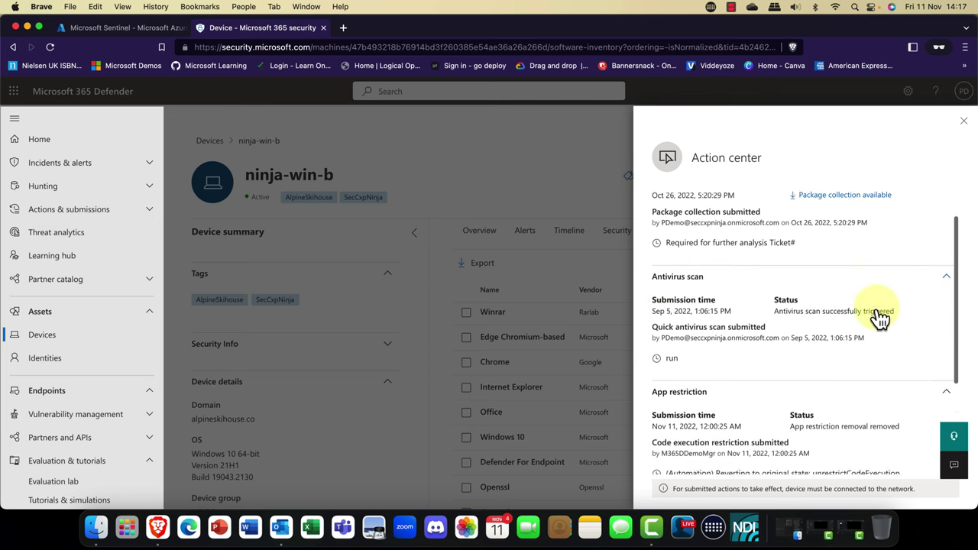
scroll(879, 319, "down", 5)
key("Escape")
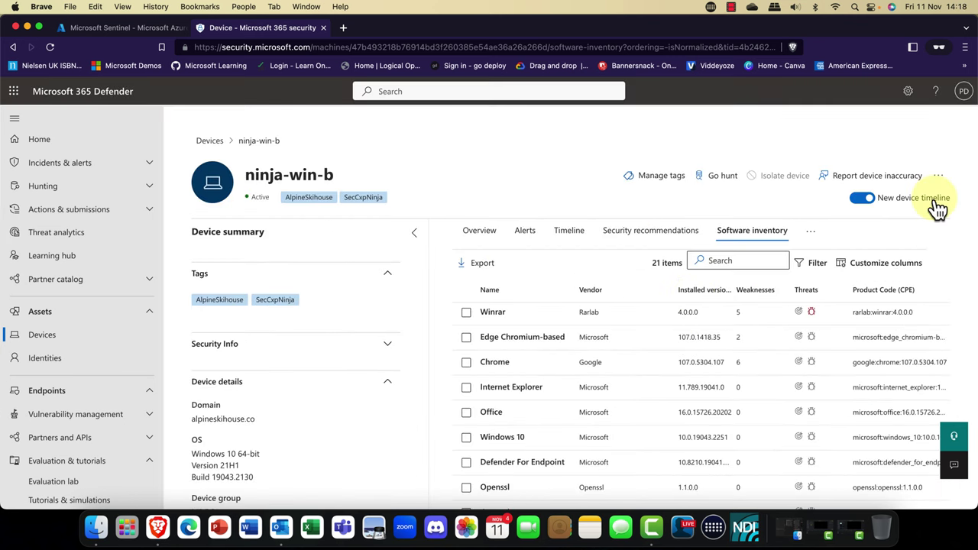
Open the more-actions dropdown beside Report device inaccuracy for ninja-win-b.
left_click(938, 175)
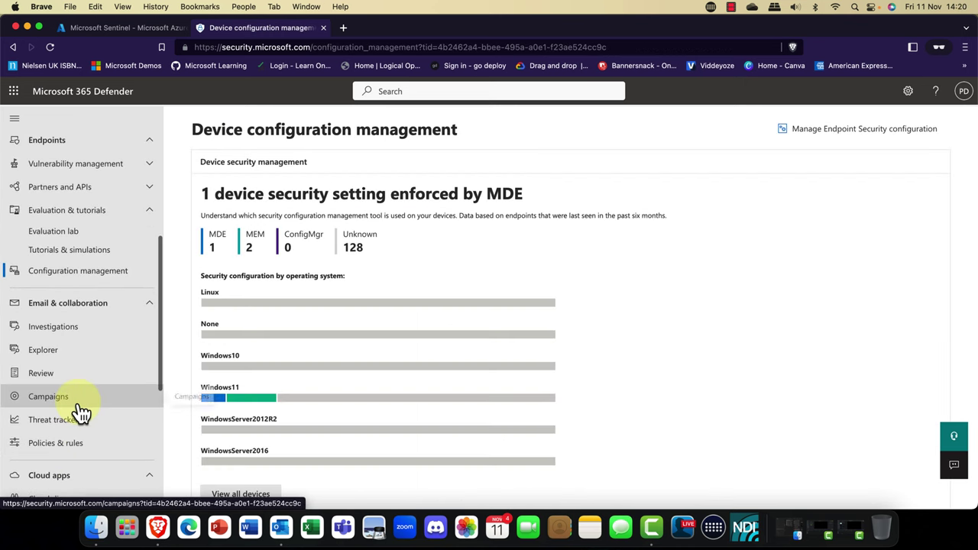
Scroll the left navigation sidebar down and back to the top on Device configuration management.
scroll(77, 411, "up", 1)
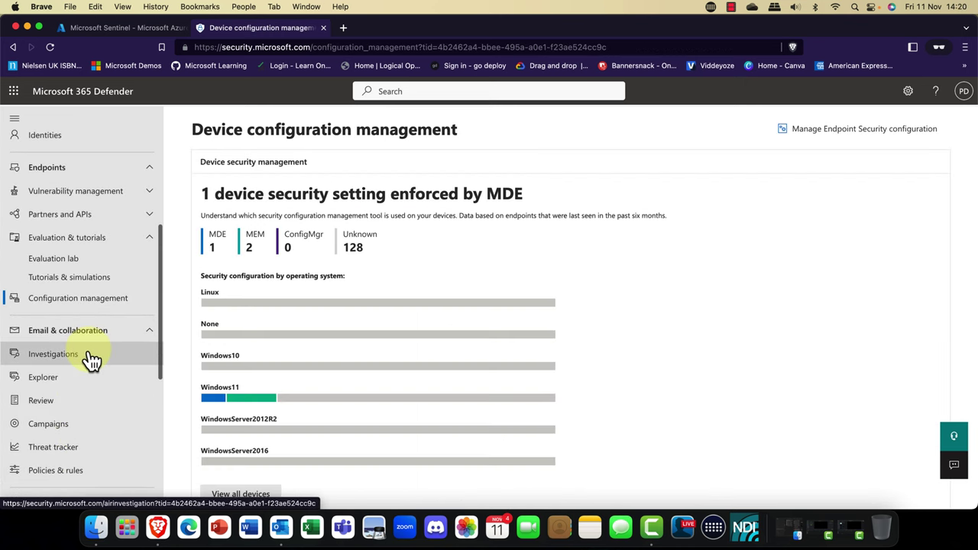
scroll(87, 359, "down", 3)
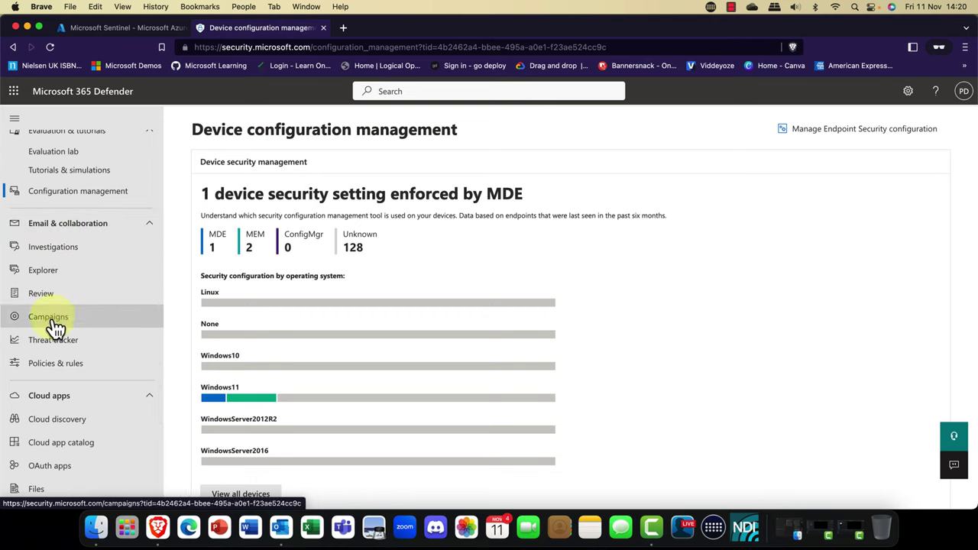
scroll(88, 379, "down", 3)
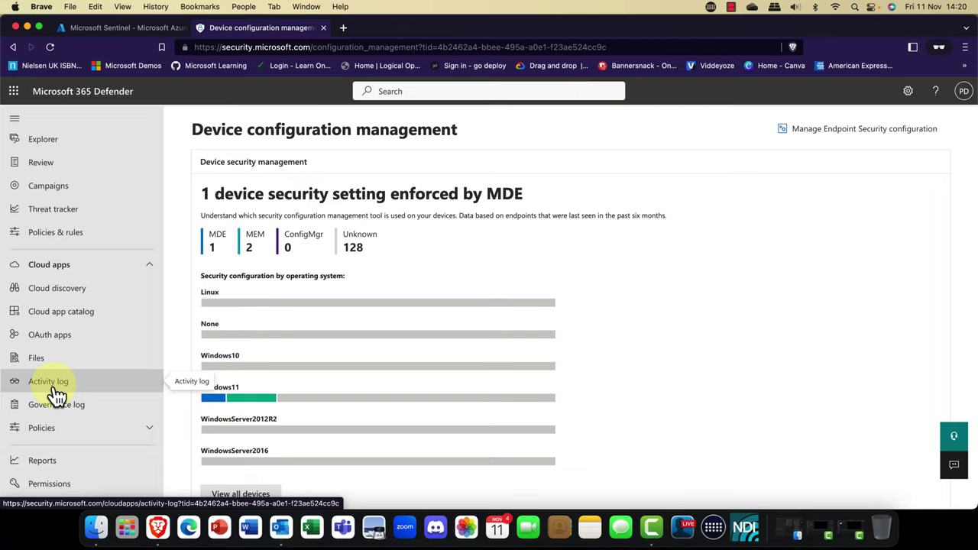
scroll(57, 393, "up", 10)
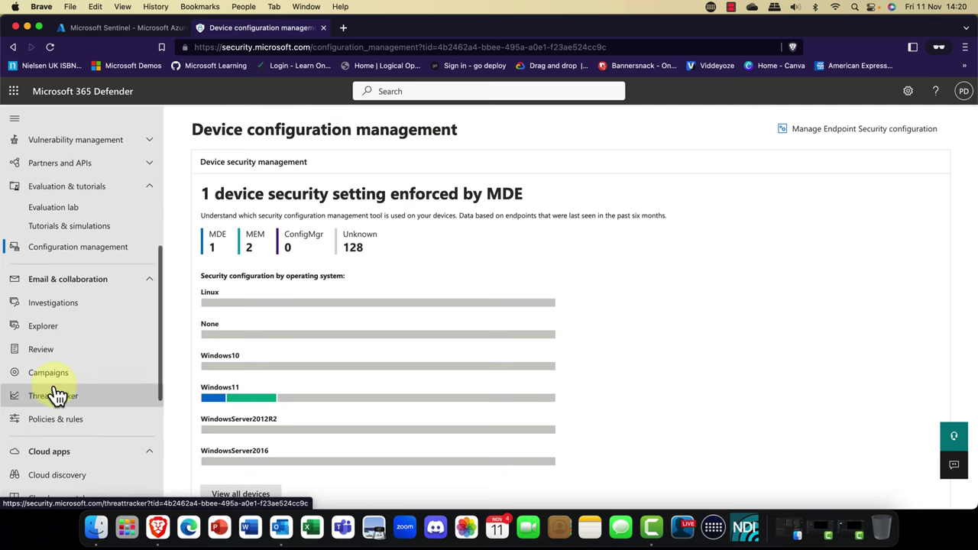
scroll(57, 394, "up", 3)
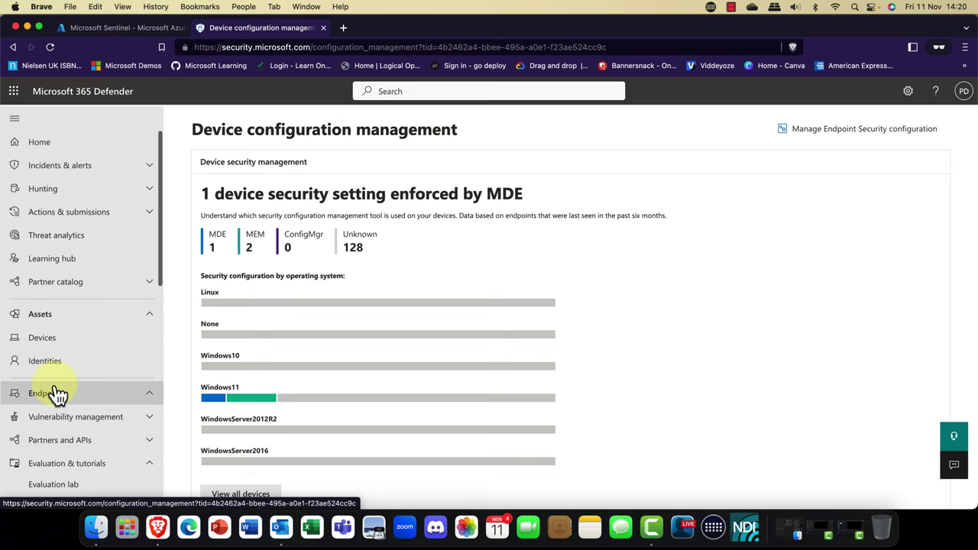